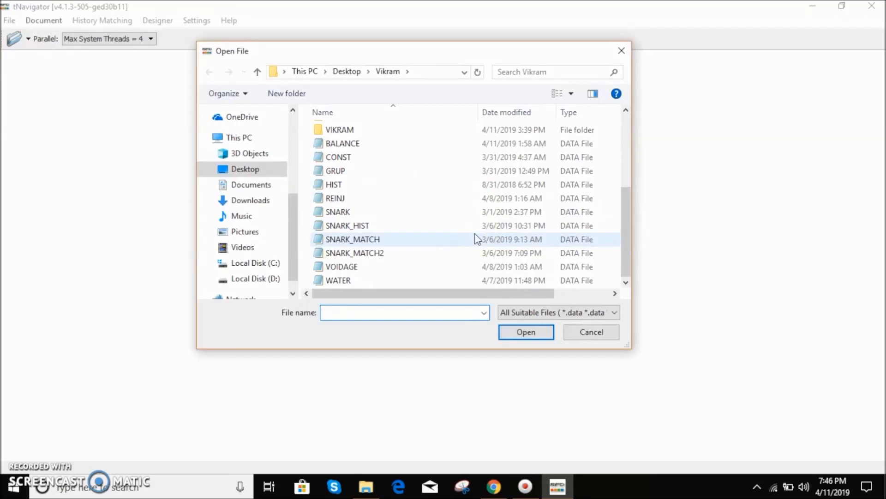
# - Open the SNARK_MATCH data file from the Vikram folder on the Desktop
pyautogui.click(472, 239)
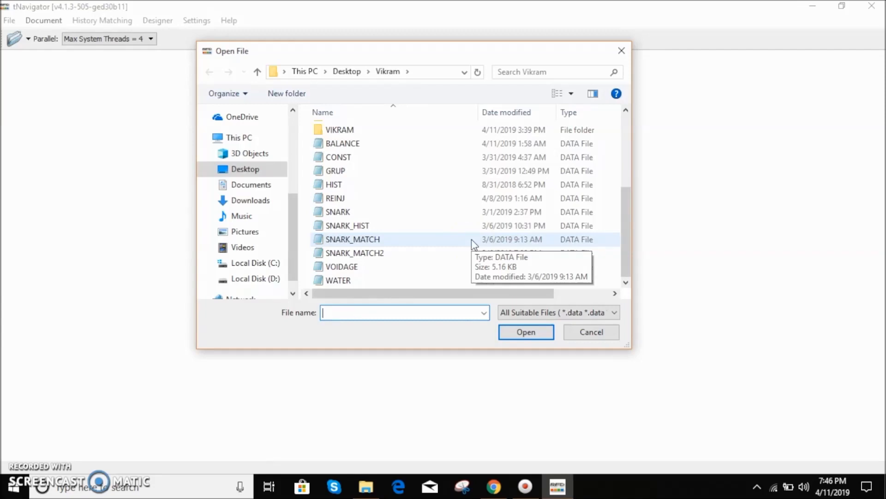
pyautogui.click(472, 239)
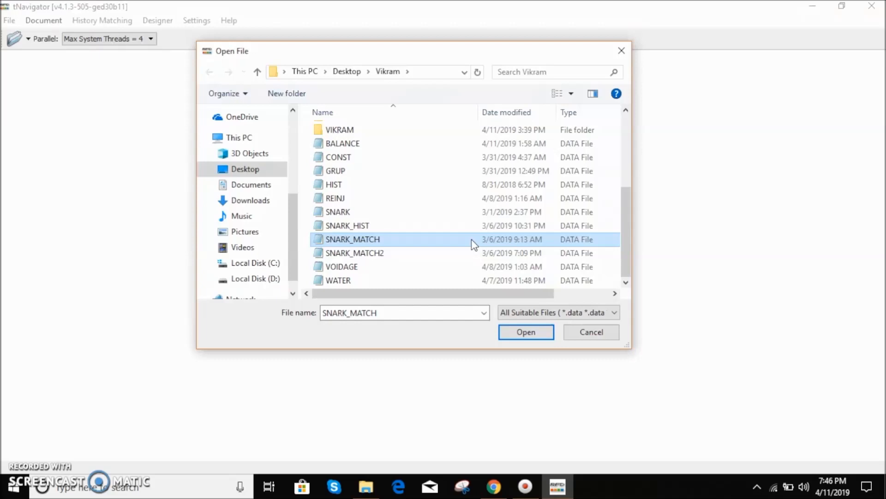
pyautogui.click(515, 333)
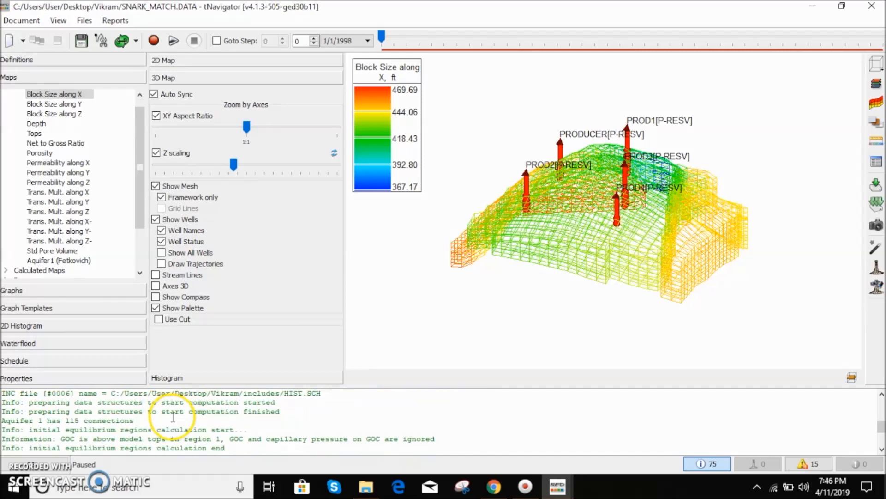
# - Run the simulation calculations for the loaded model
pyautogui.moveTo(100, 411); pyautogui.dragTo(165, 436)
pyautogui.click(287, 419)
pyautogui.click(157, 41)
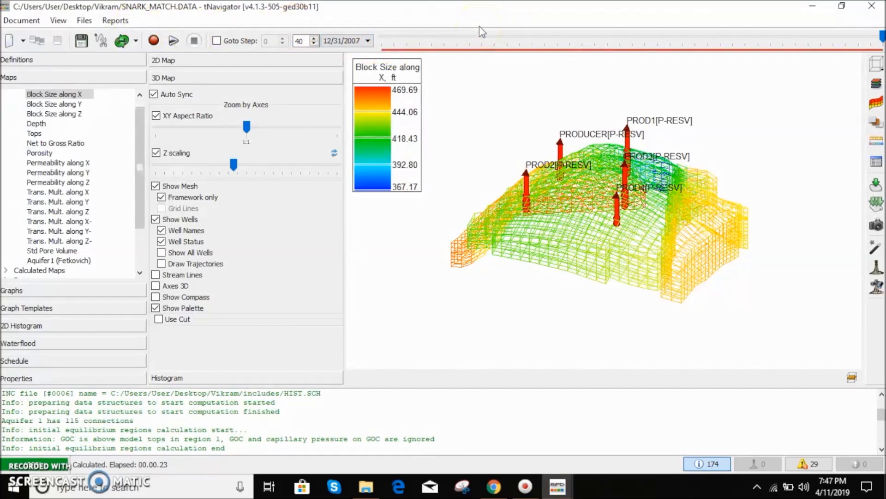
# - Move the time slider back to the 7/1/2004 time step to view the model at that date
pyautogui.moveTo(883, 36); pyautogui.dragTo(718, 37)
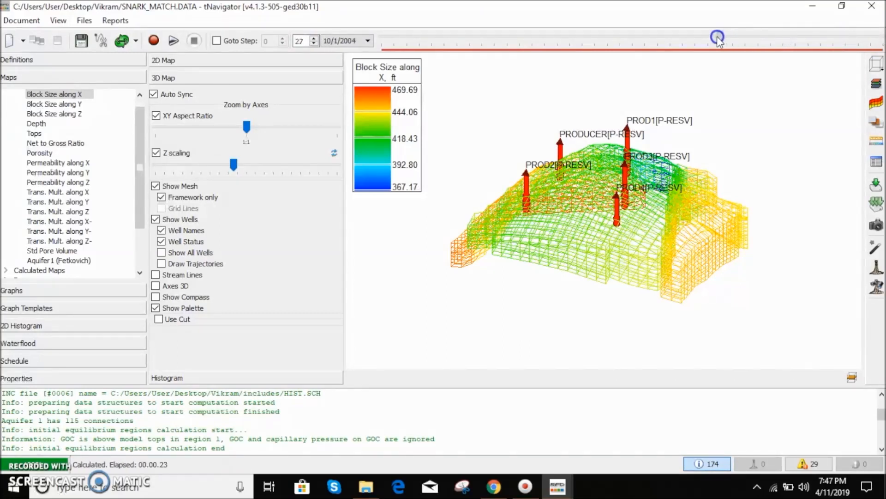
pyautogui.moveTo(720, 41); pyautogui.dragTo(711, 40)
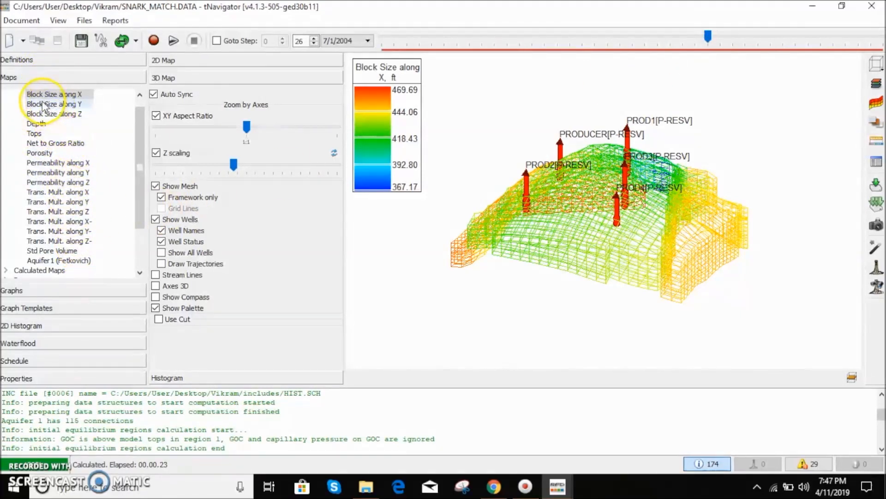
pyautogui.click(68, 249)
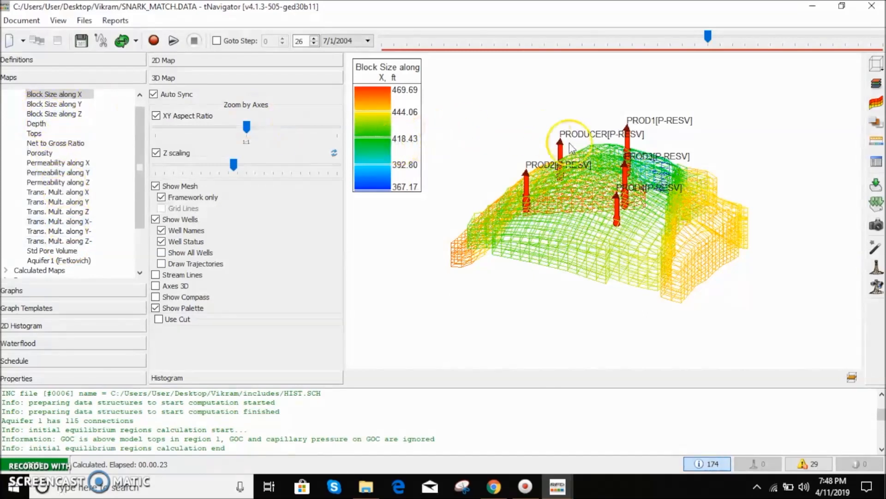
pyautogui.click(623, 235)
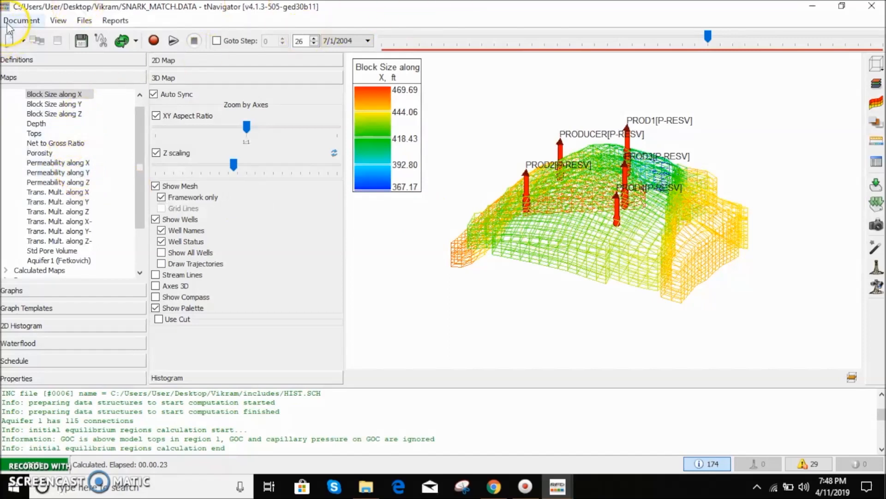
pyautogui.click(79, 22)
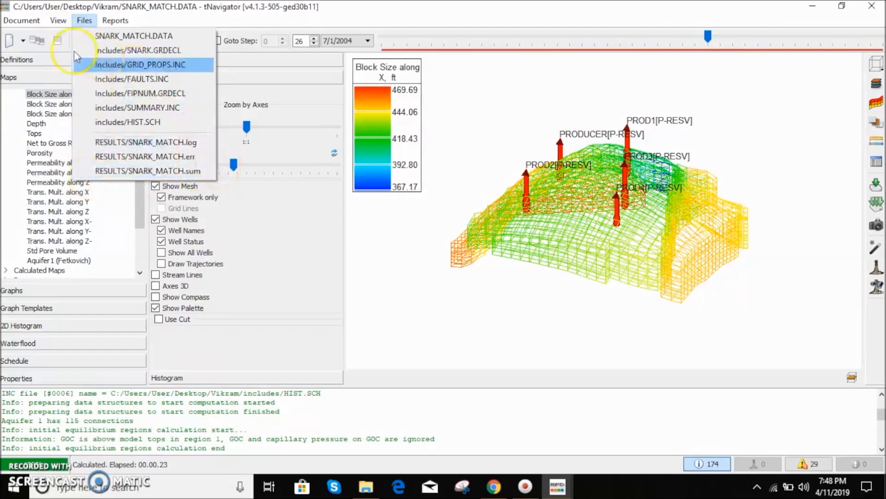
pyautogui.moveTo(21, 25)
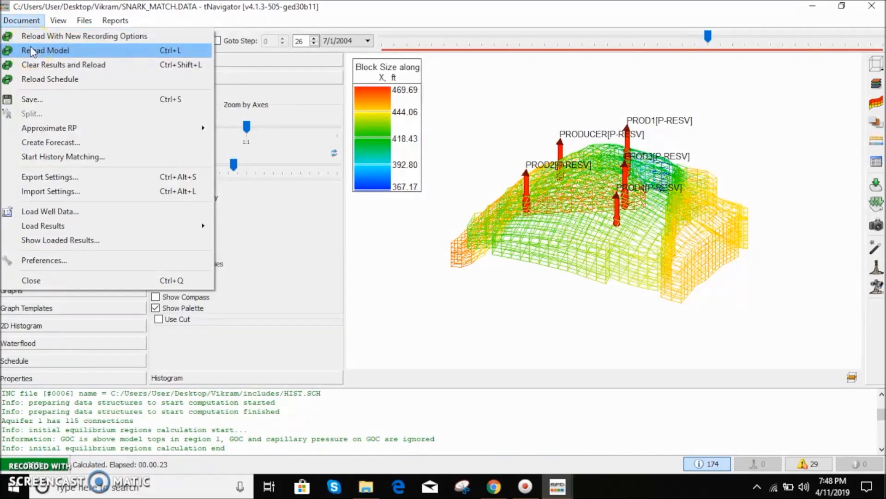
pyautogui.click(26, 22)
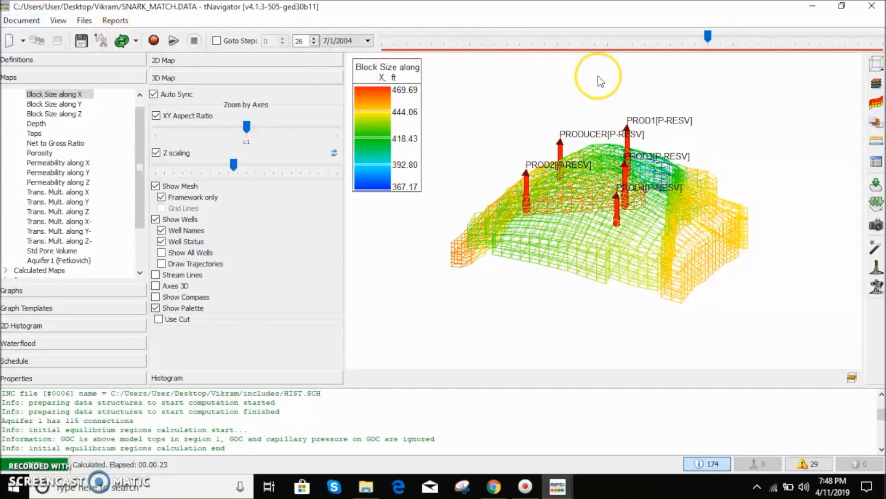
# - Try the preset orientations of the 3D map, such as top side, bottom side and from south
pyautogui.click(875, 69)
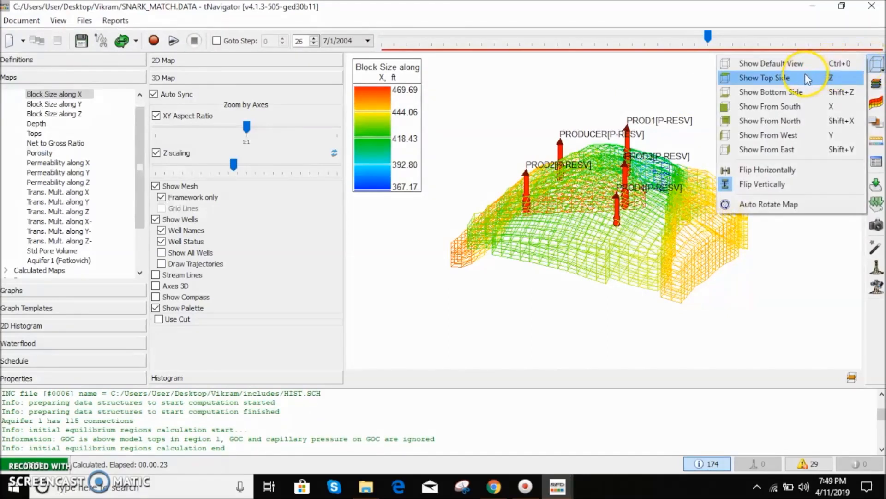
pyautogui.click(770, 78)
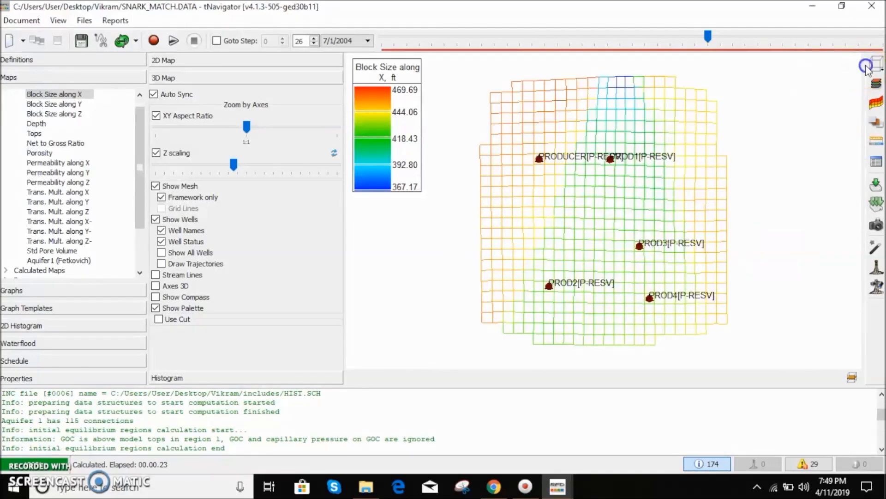
pyautogui.click(875, 67)
pyautogui.click(770, 90)
pyautogui.click(875, 68)
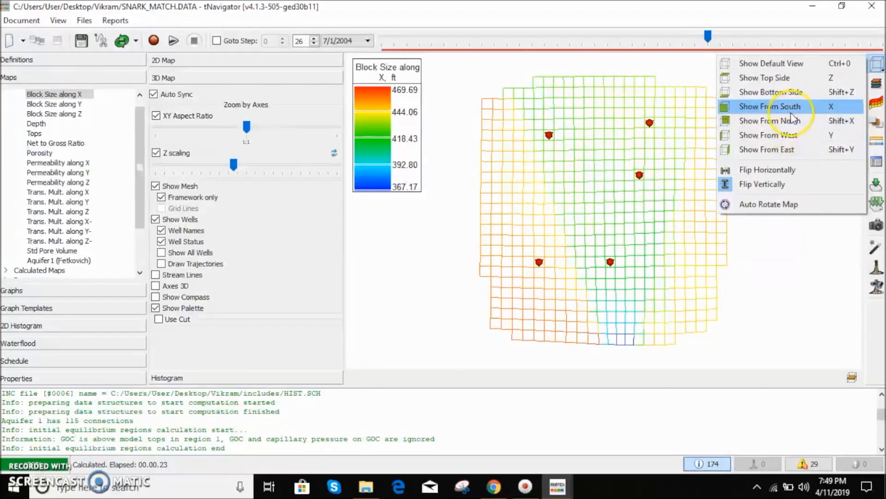
pyautogui.click(704, 78)
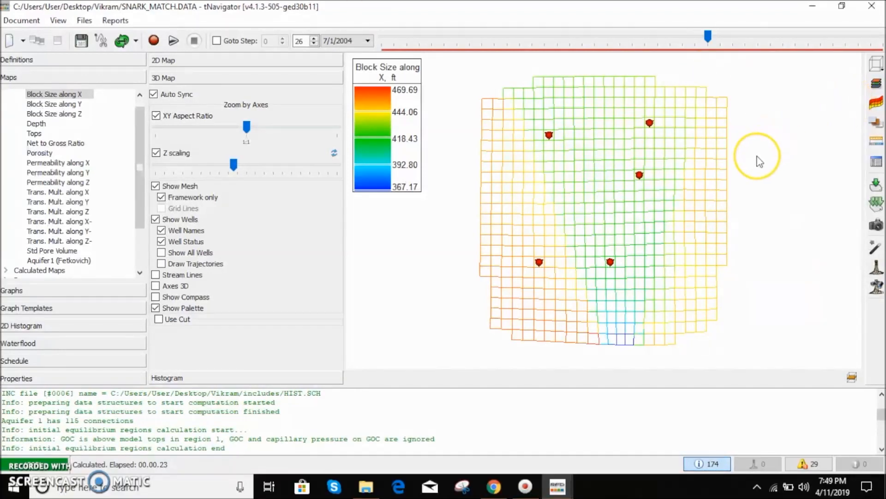
pyautogui.click(874, 66)
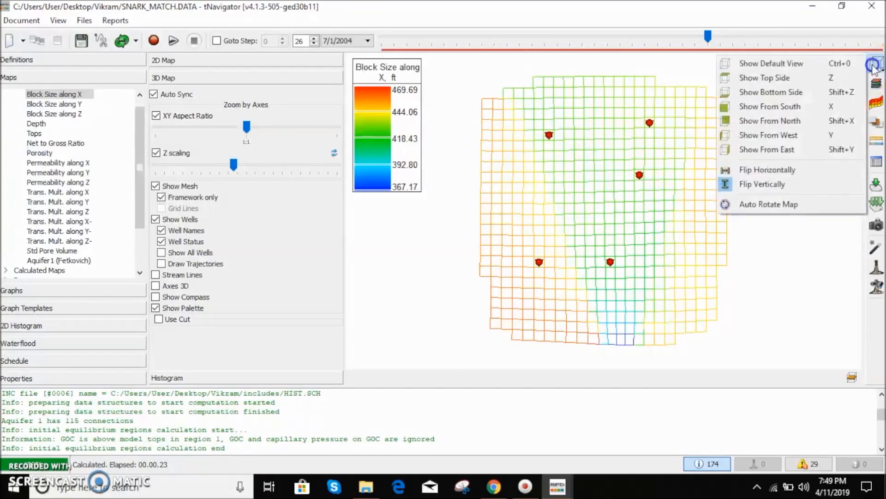
pyautogui.click(806, 107)
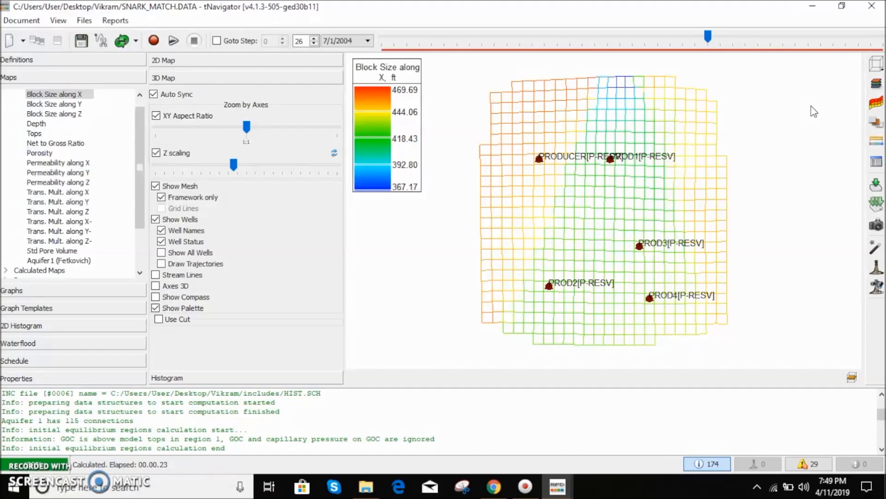
# - Open the grid Slicing dialog and move it aside next to the map
pyautogui.click(875, 84)
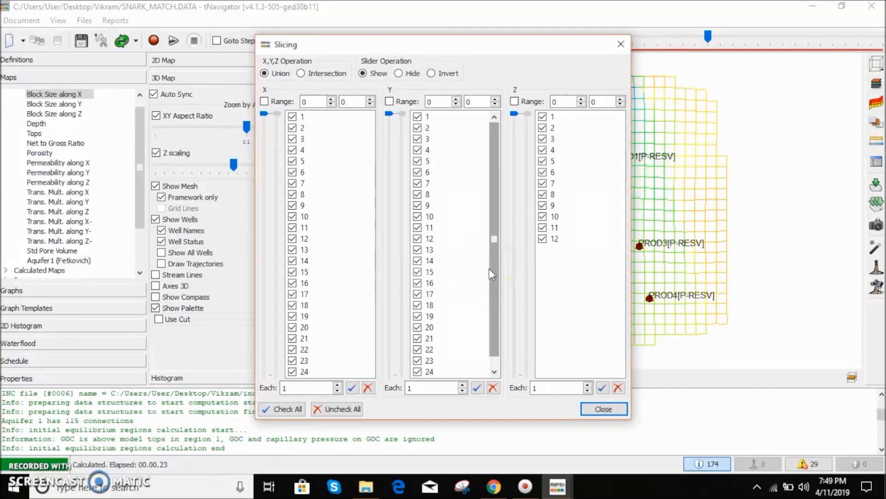
pyautogui.click(604, 408)
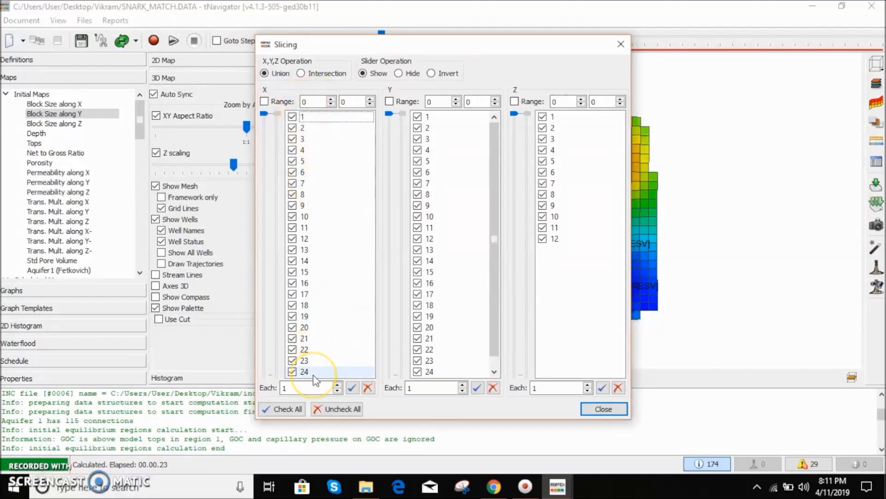
pyautogui.moveTo(512, 45); pyautogui.dragTo(296, 42)
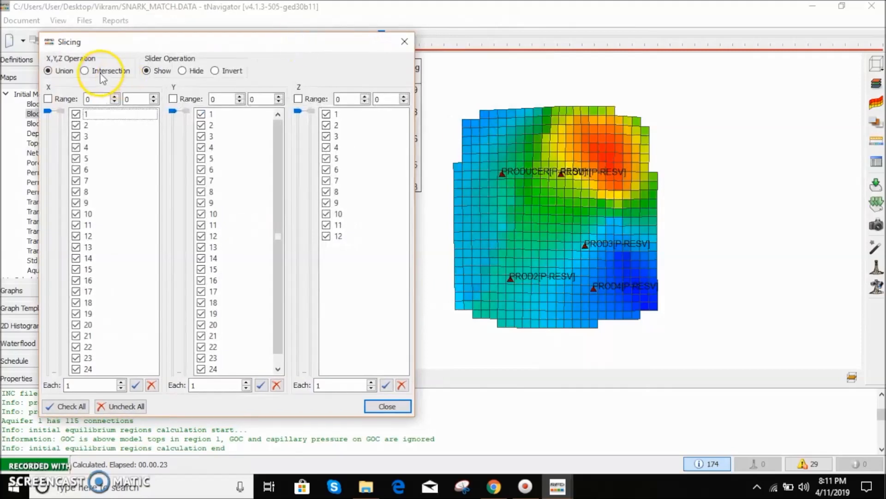
# - Select grid cells along the map's western and eastern edges to inspect their block size along Y
pyautogui.click(456, 166)
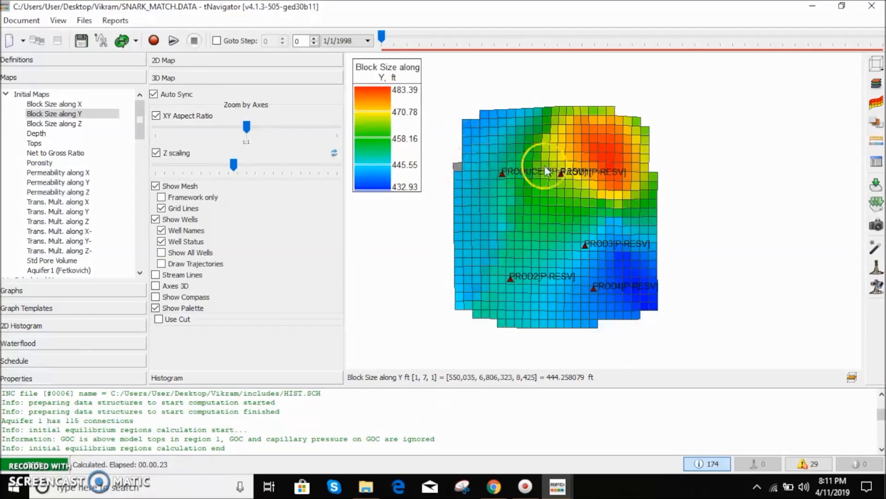
pyautogui.click(645, 169)
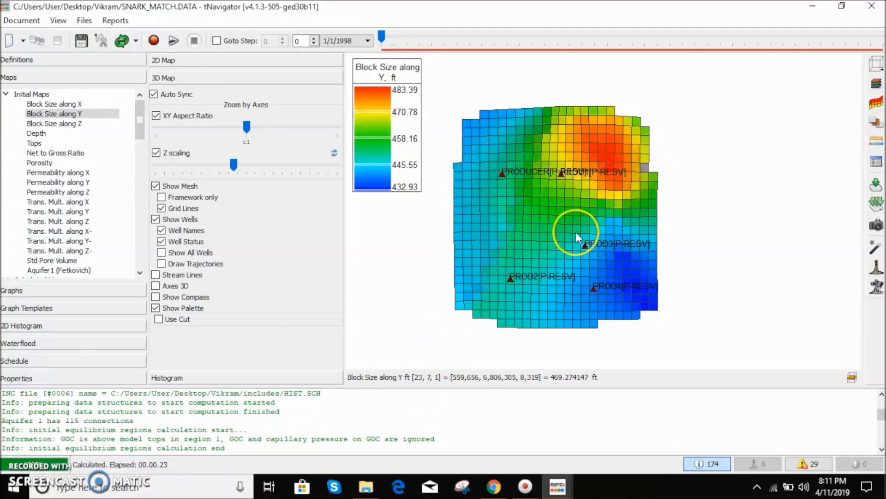
pyautogui.click(655, 177)
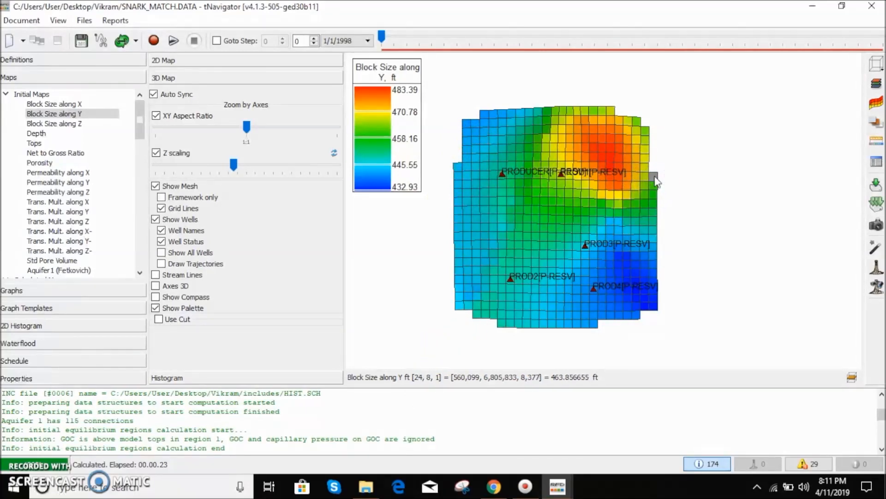
pyautogui.click(435, 176)
pyautogui.click(458, 178)
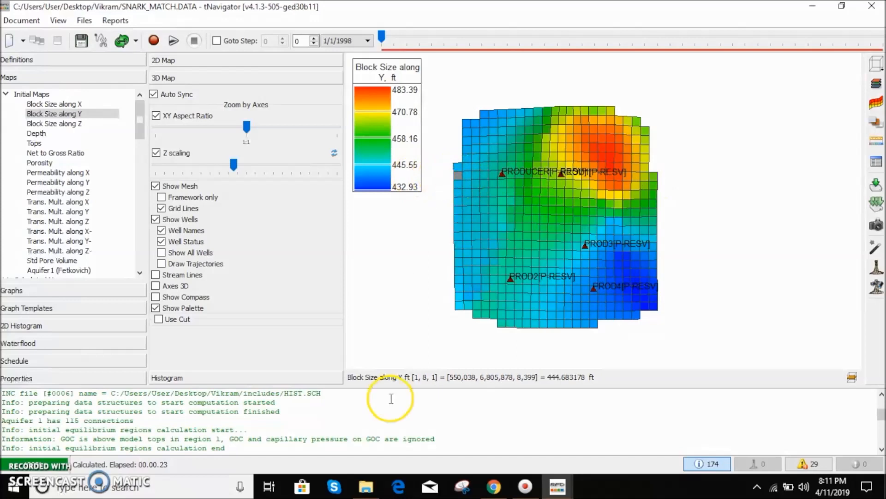
pyautogui.click(653, 178)
# - Check the Slicing dialog's Y index list and select cells on the map's northern and southern edges
pyautogui.click(557, 486)
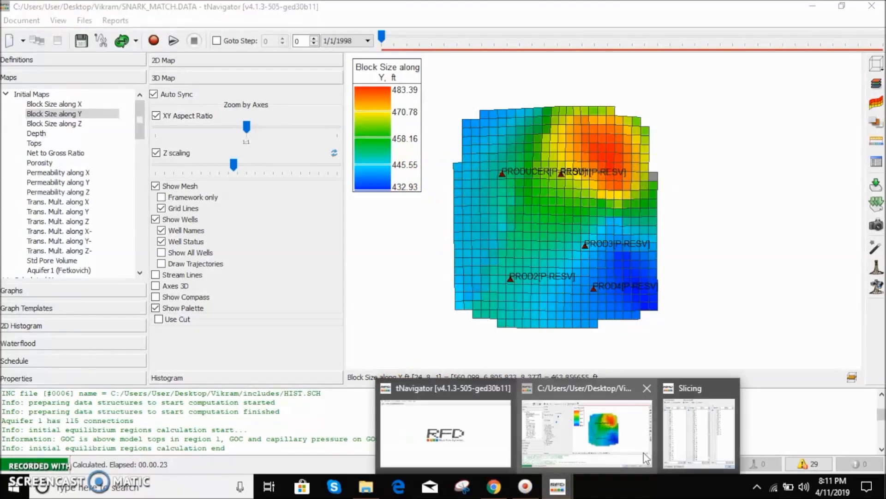
pyautogui.click(683, 438)
pyautogui.scroll(-1, 222, 237)
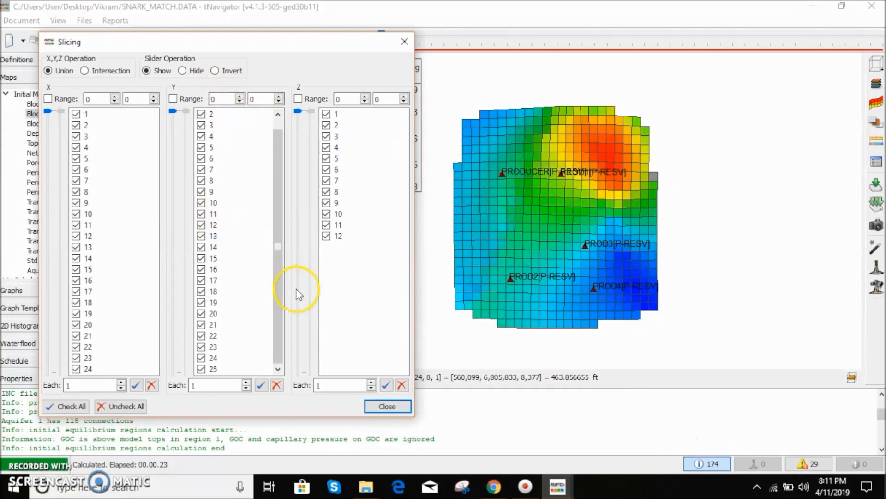
pyautogui.click(520, 112)
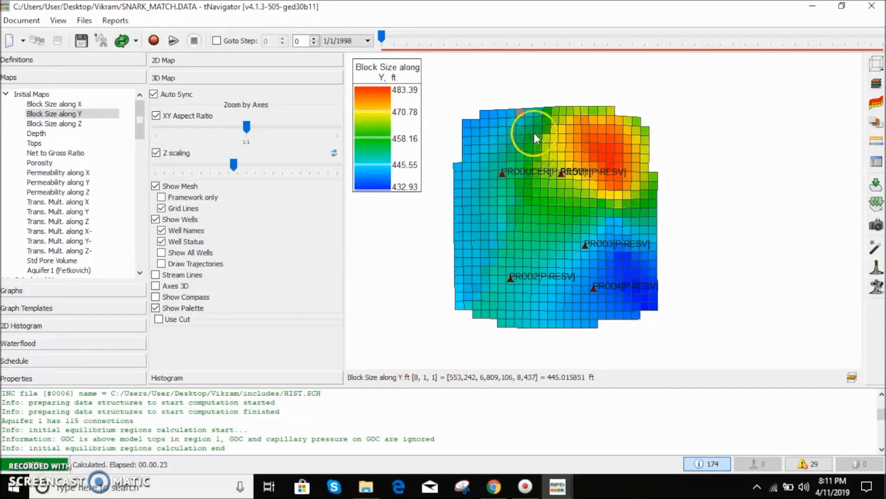
pyautogui.click(526, 322)
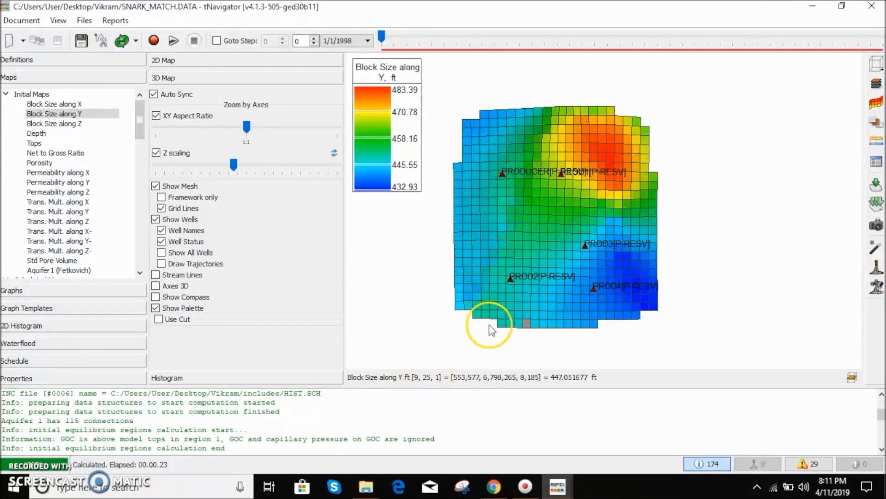
pyautogui.moveTo(557, 486)
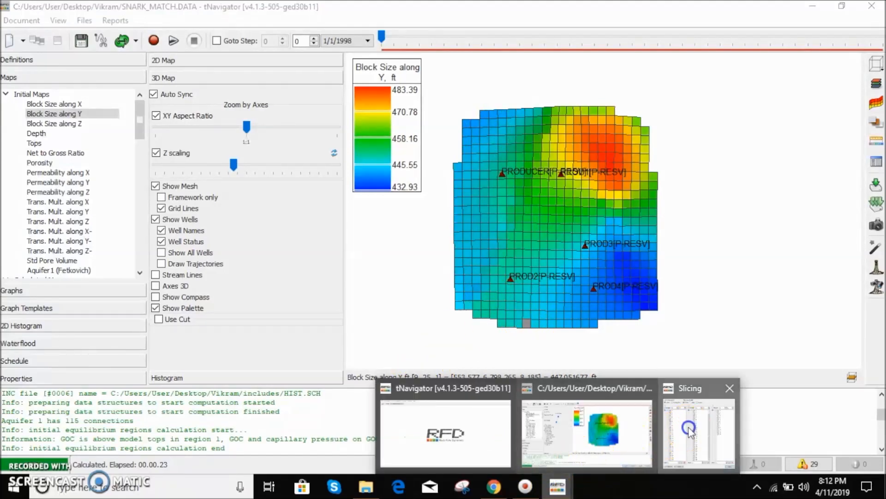
pyautogui.click(687, 427)
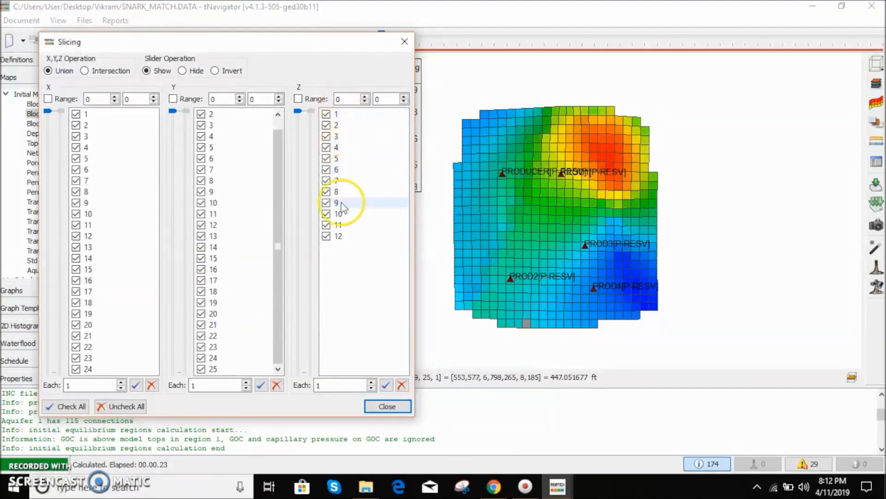
# - Select cells on the model's side face at different layers to inspect their block size values
pyautogui.click(742, 282)
pyautogui.moveTo(697, 292); pyautogui.dragTo(700, 245)
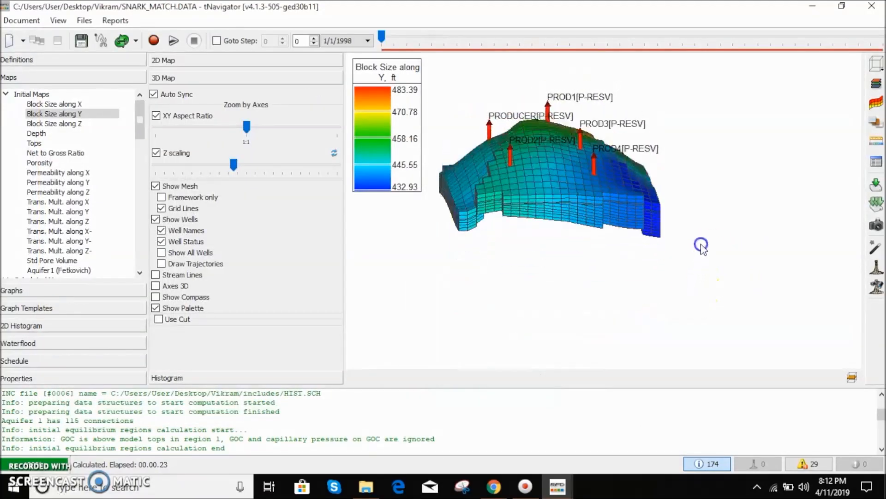
pyautogui.scroll(6, 574, 188)
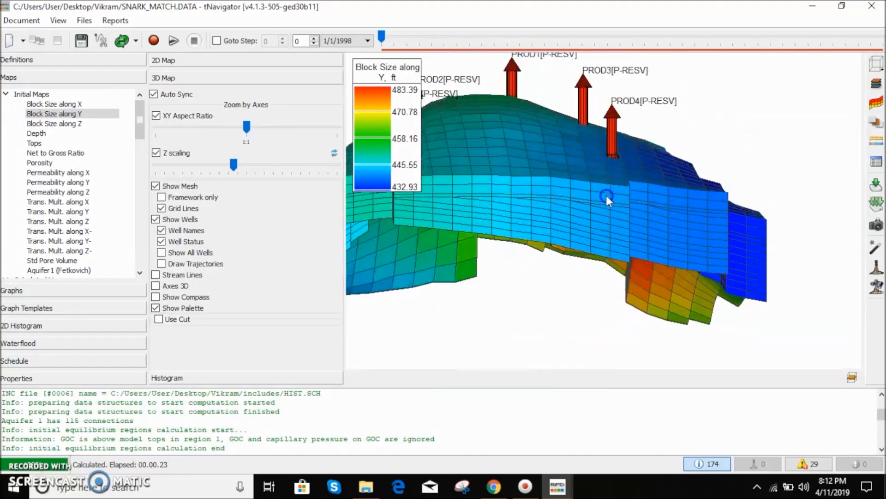
pyautogui.moveTo(606, 196); pyautogui.dragTo(622, 187)
pyautogui.click(621, 190)
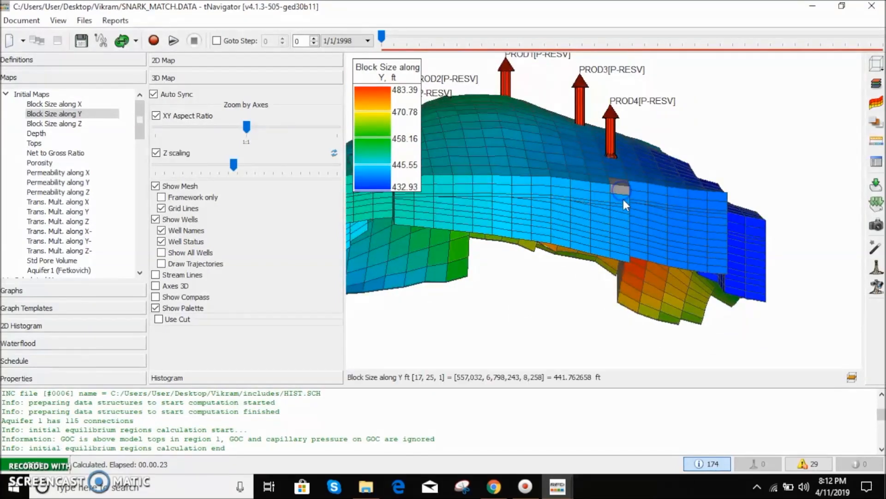
pyautogui.click(624, 243)
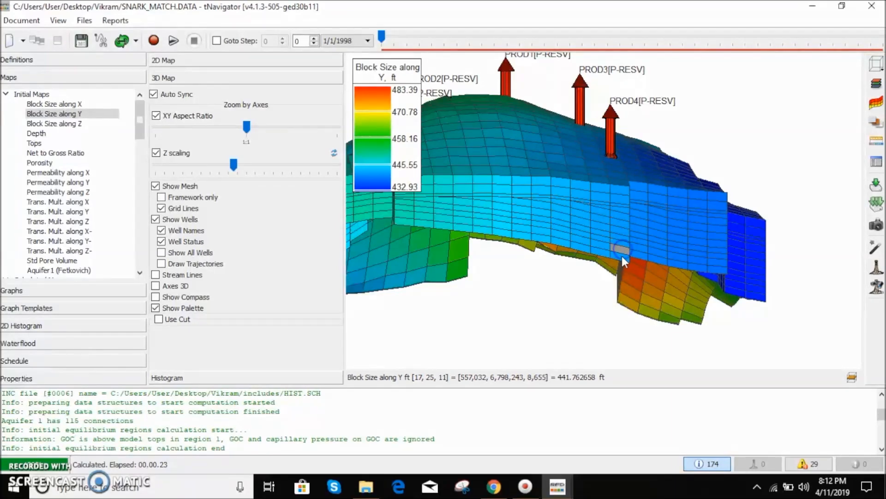
# - Zoom in and select a top-layer and a bottom-layer cell on the eastern side face to compare block sizes
pyautogui.scroll(2, 714, 220)
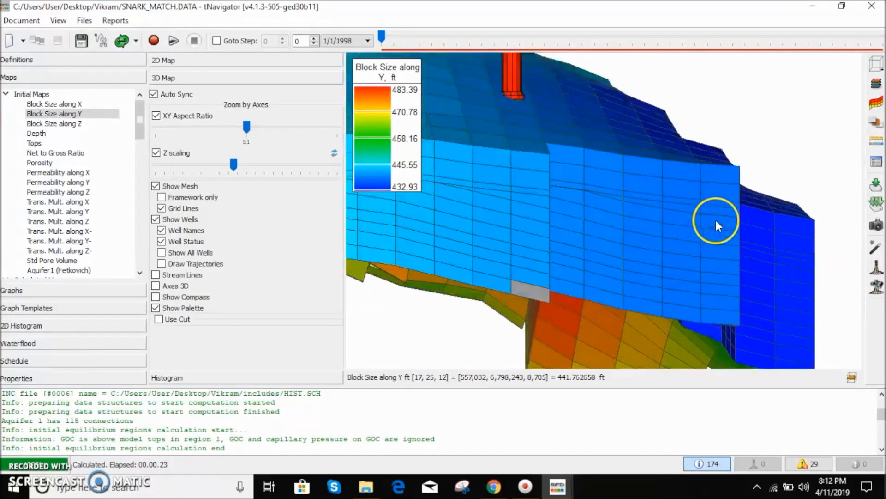
pyautogui.click(730, 178)
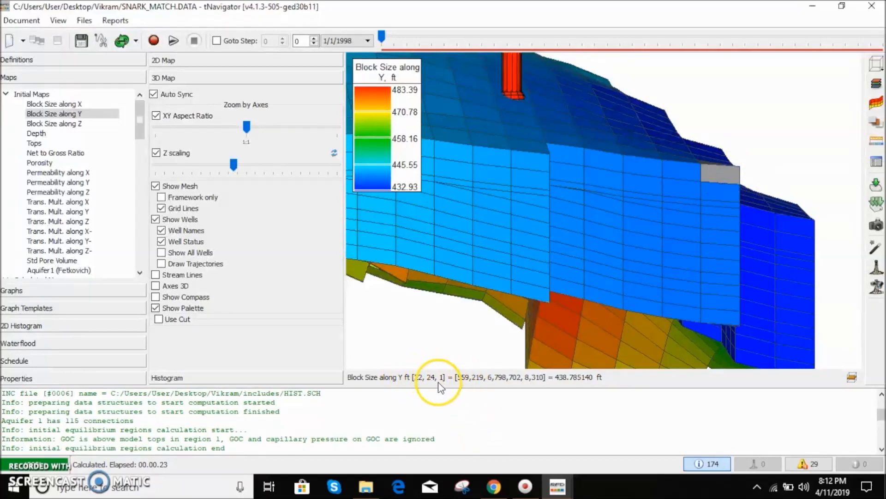
pyautogui.click(730, 316)
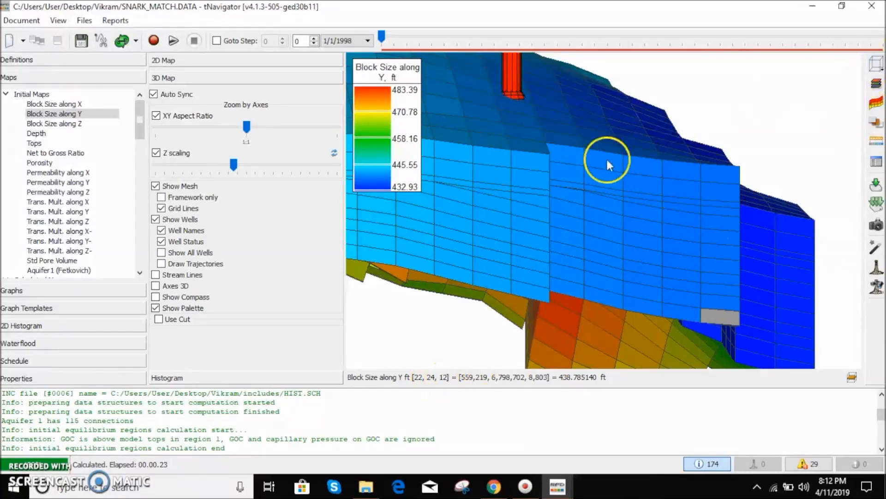
pyautogui.scroll(-5, 607, 163)
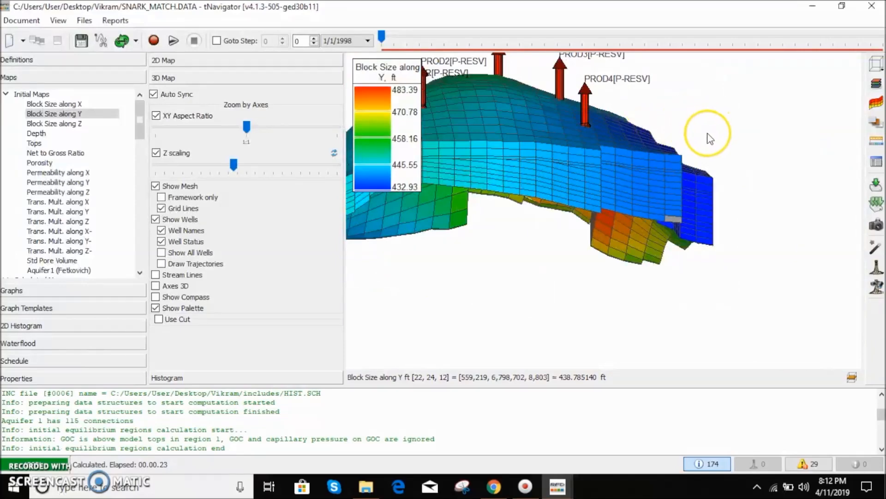
# - Switch to the top view, open the Slicing dialog and uncheck all slices to hide the grid
pyautogui.press('z')
pyautogui.scroll(4, 707, 134)
pyautogui.scroll(-3, 806, 96)
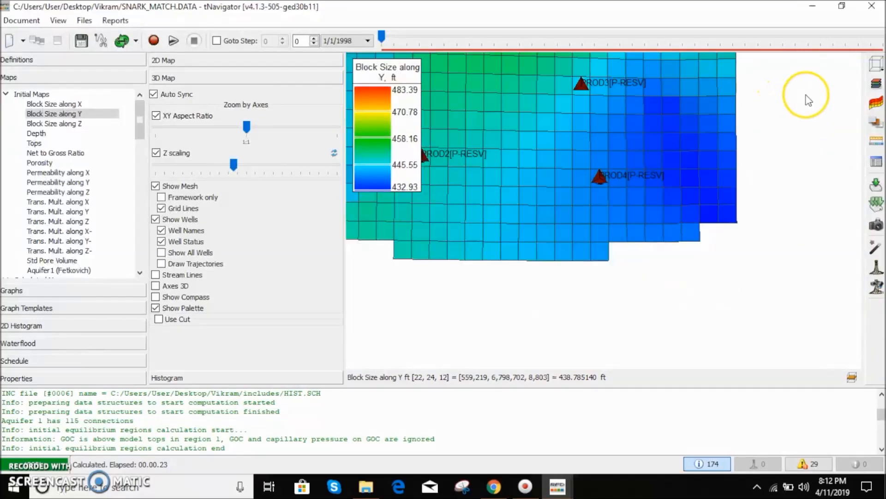
pyautogui.click(868, 60)
pyautogui.click(876, 141)
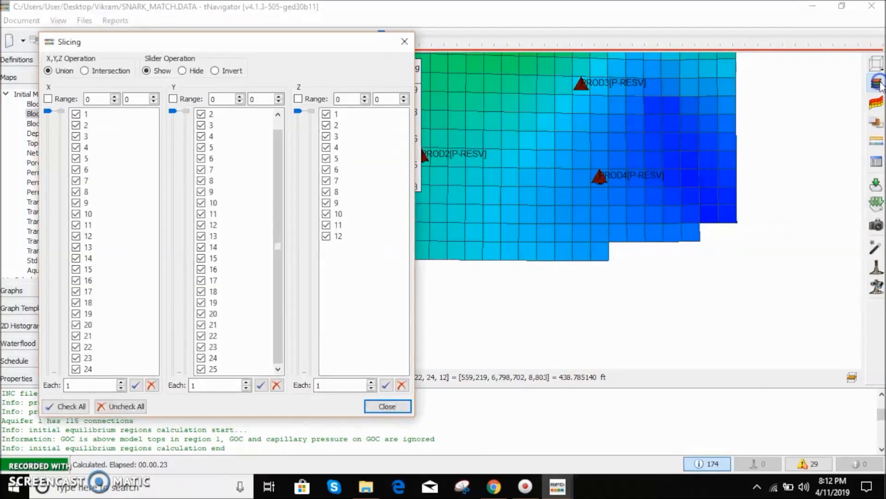
pyautogui.click(125, 406)
# - Orbit and zoom the 3D view to examine the wells without the grid
pyautogui.scroll(5, 588, 143)
pyautogui.scroll(-3, 599, 167)
pyautogui.moveTo(624, 190); pyautogui.dragTo(631, 134)
pyautogui.scroll(2, 553, 115)
pyautogui.scroll(-8, 552, 116)
pyautogui.scroll(-2, 632, 145)
pyautogui.scroll(5, 599, 147)
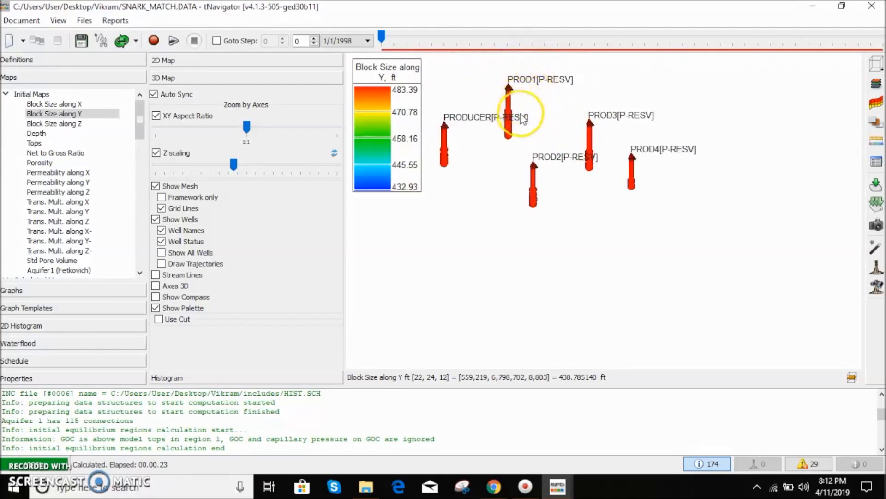
pyautogui.moveTo(489, 111); pyautogui.dragTo(492, 90)
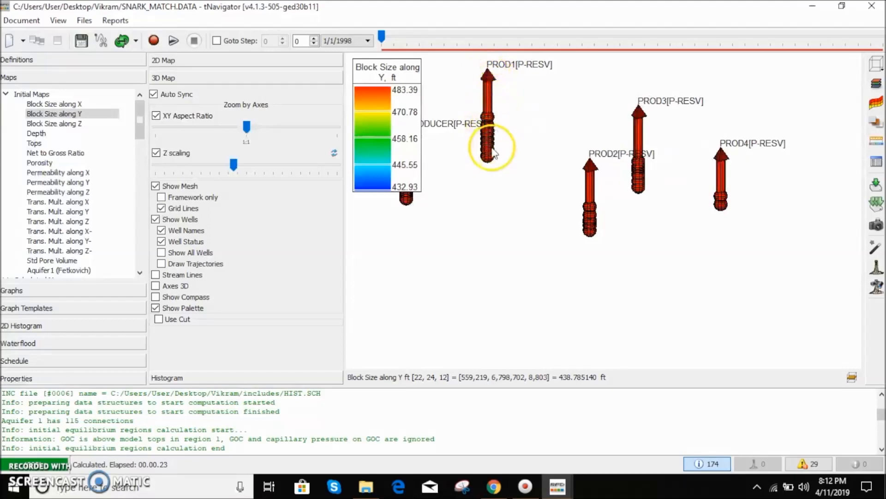
# - Bring the Slicing dialog back, show only the X slice 6, and move the dialog aside
pyautogui.click(559, 485)
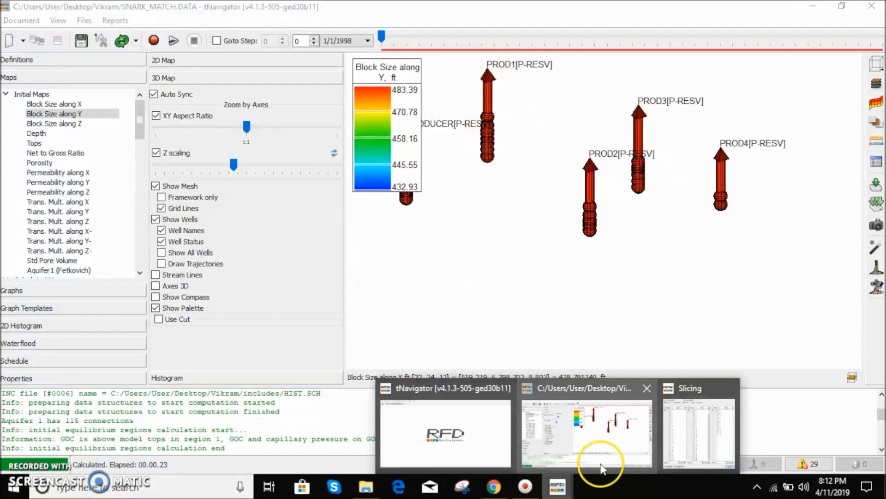
pyautogui.click(680, 438)
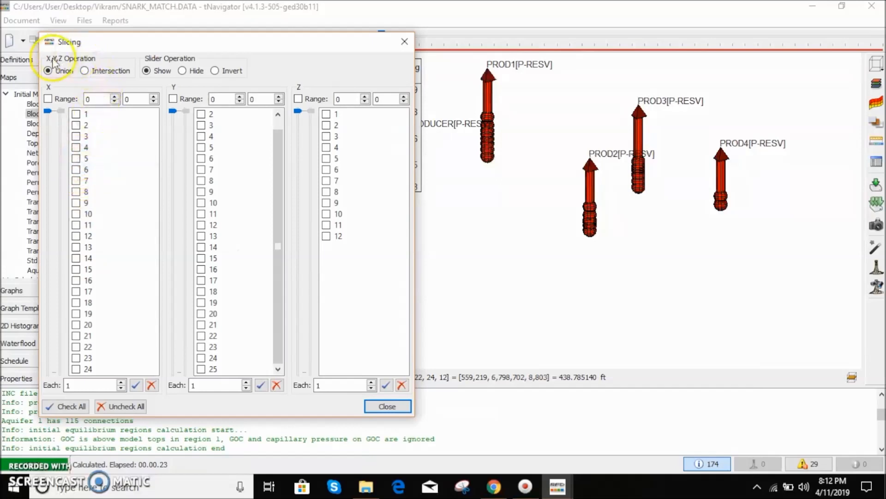
pyautogui.click(76, 169)
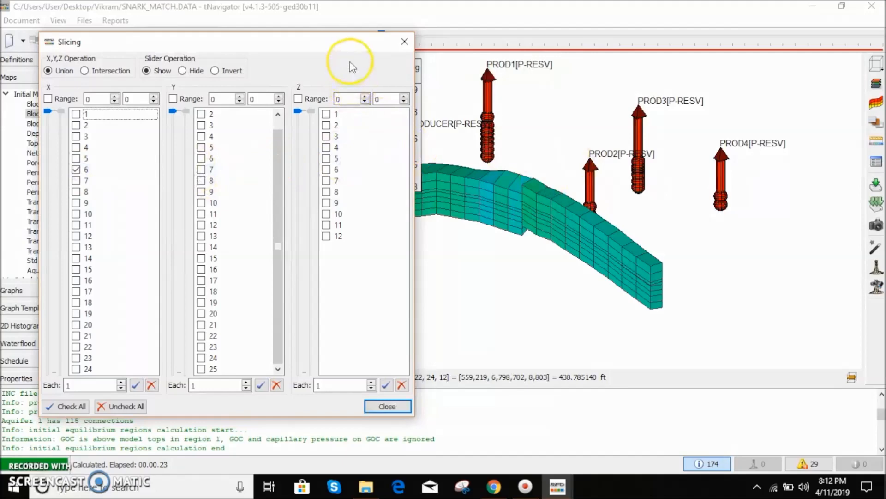
pyautogui.moveTo(351, 48); pyautogui.dragTo(261, 48)
# - Orbit the view and select the slice's corner cell, highlighting its depth coordinate in the cell readout
pyautogui.moveTo(517, 168); pyautogui.dragTo(575, 168)
pyautogui.moveTo(575, 168); pyautogui.dragTo(566, 174, button='right')
pyautogui.scroll(-1, 419, 259)
pyautogui.scroll(3, 403, 267)
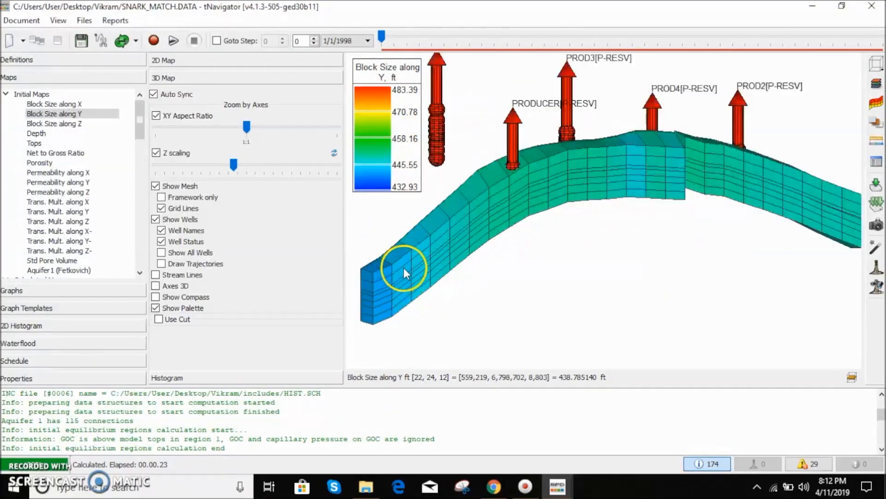
pyautogui.click(382, 273)
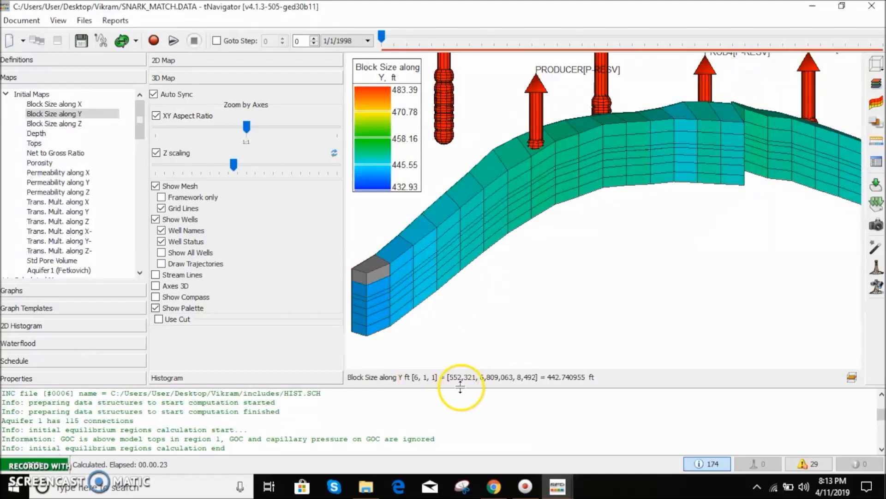
pyautogui.moveTo(451, 379); pyautogui.dragTo(534, 379)
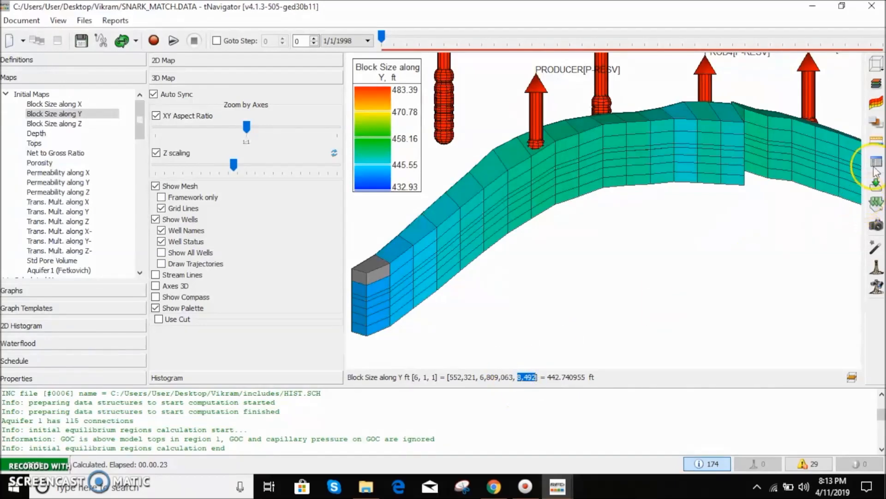
# - Check all slices again in the Slicing dialog to restore the full grid, then close it
pyautogui.click(876, 123)
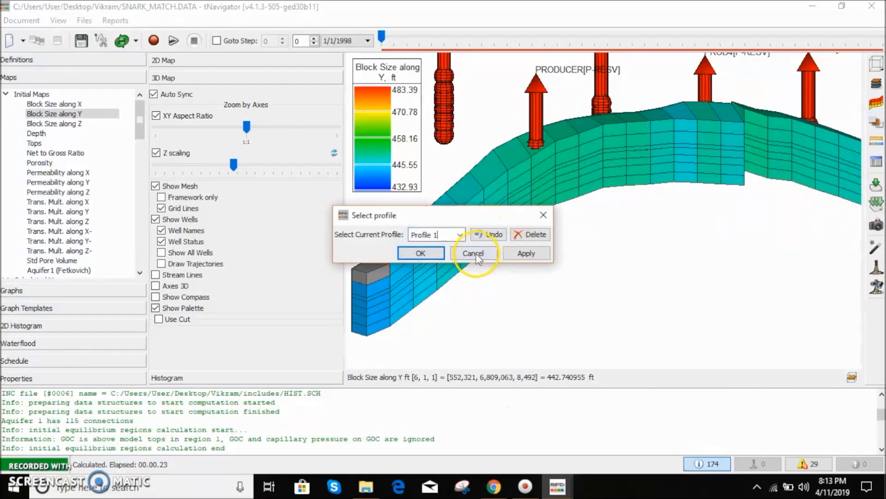
pyautogui.click(544, 217)
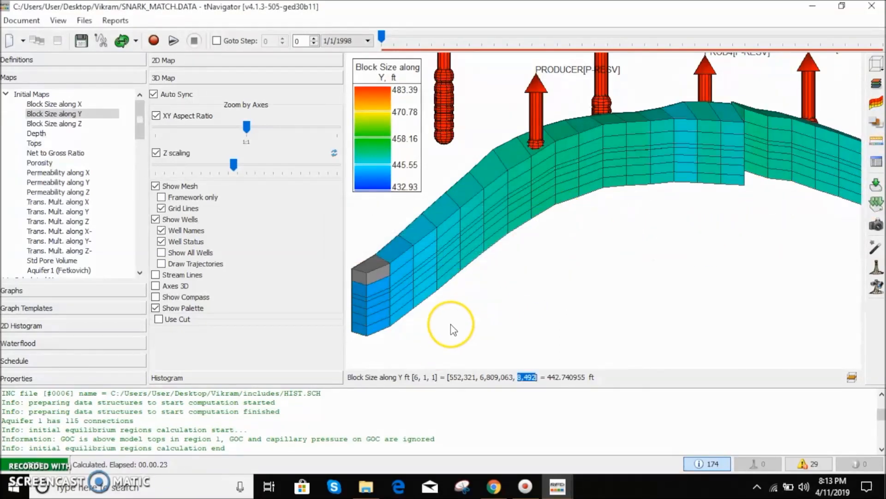
pyautogui.click(877, 84)
pyautogui.click(49, 406)
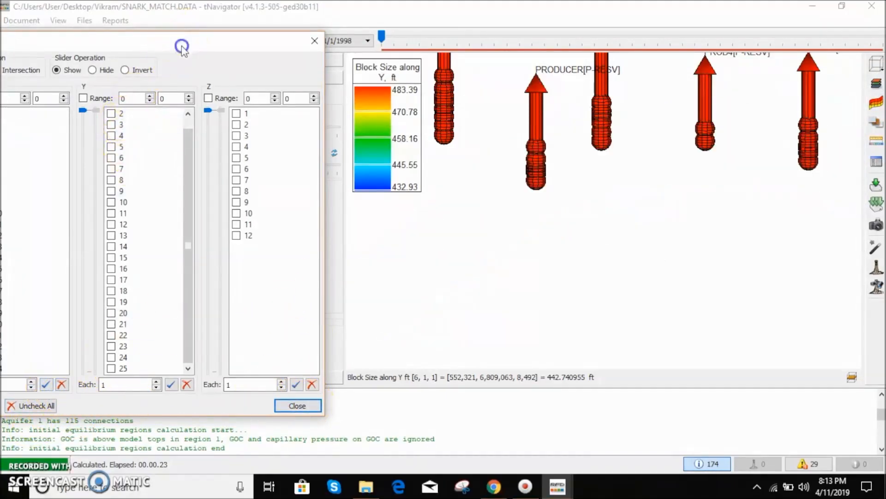
pyautogui.moveTo(182, 49); pyautogui.dragTo(355, 59)
pyautogui.click(157, 415)
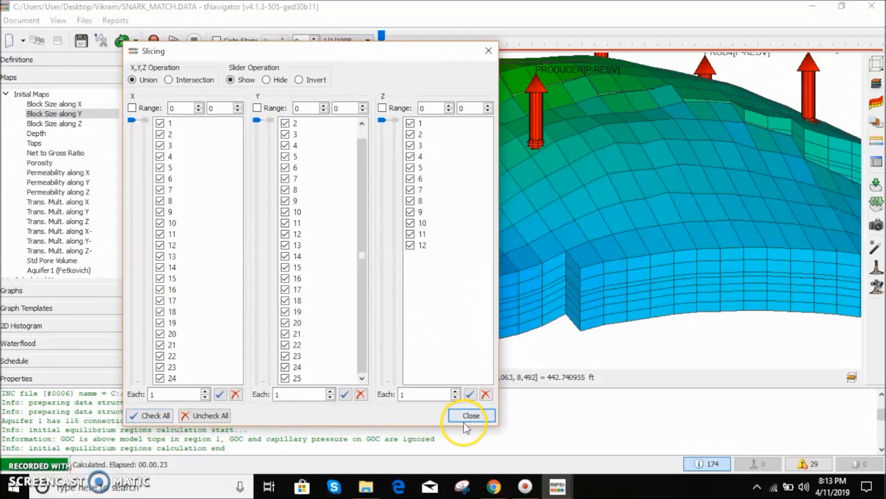
pyautogui.click(464, 418)
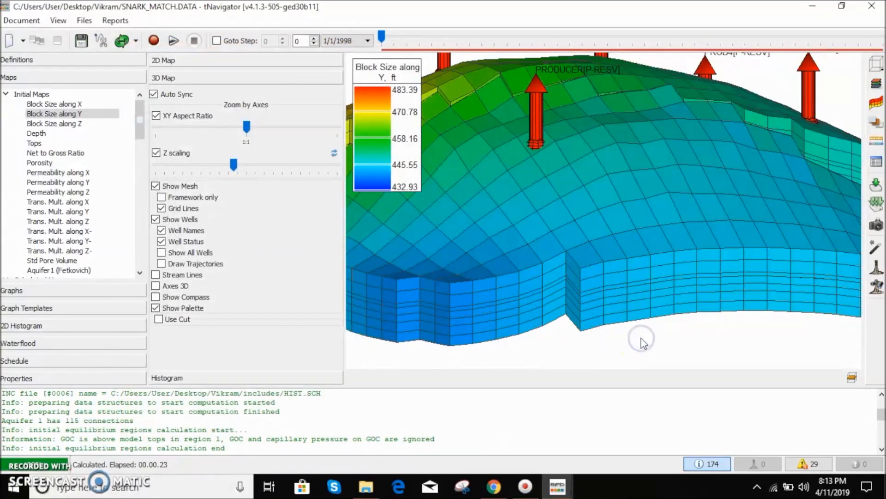
# - Return to the top map view and measure the distance between two blocks along the northern row with Blocks Distance
pyautogui.doubleClick(641, 338)
pyautogui.scroll(-2, 660, 245)
pyautogui.scroll(5, 660, 244)
pyautogui.scroll(-7, 678, 239)
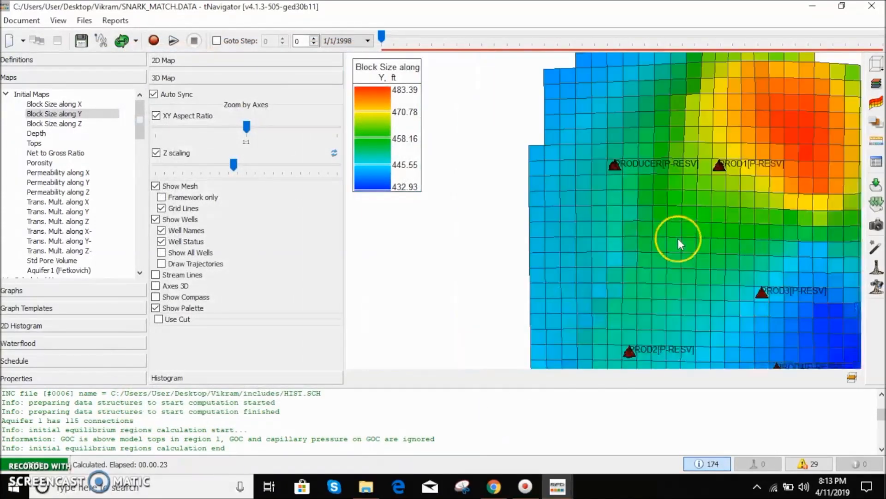
pyautogui.scroll(-5, 785, 153)
pyautogui.click(877, 121)
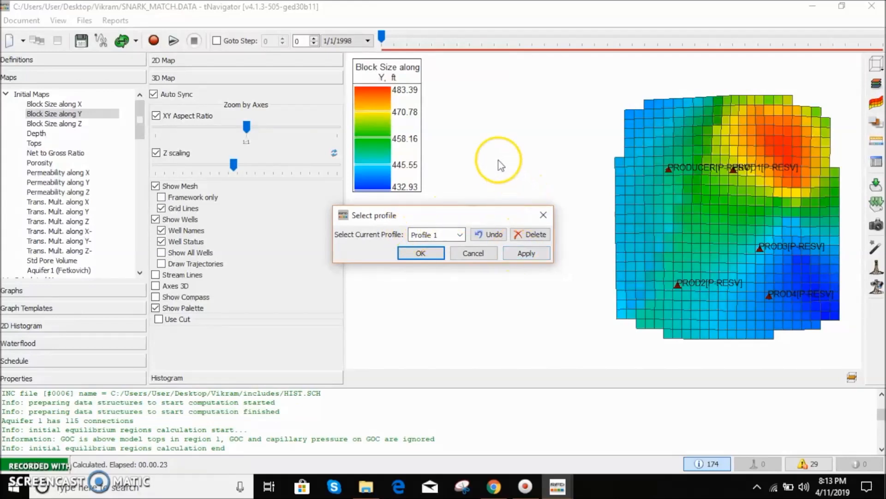
pyautogui.click(539, 225)
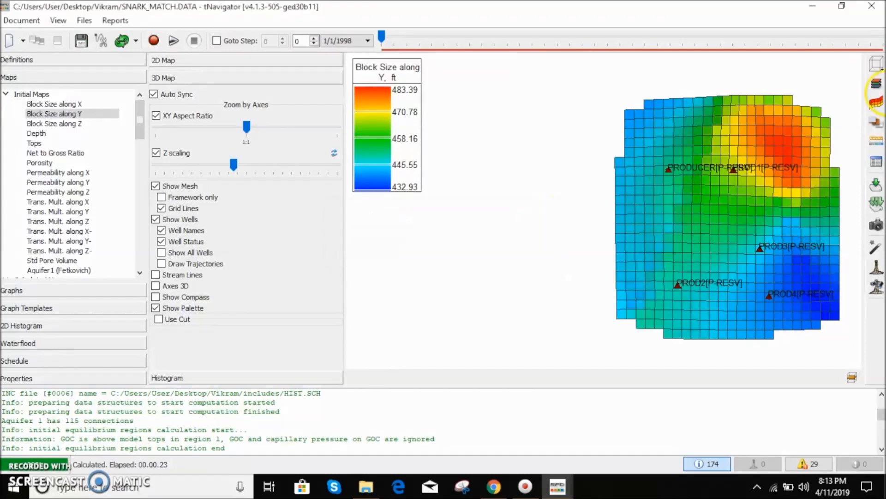
pyautogui.click(874, 141)
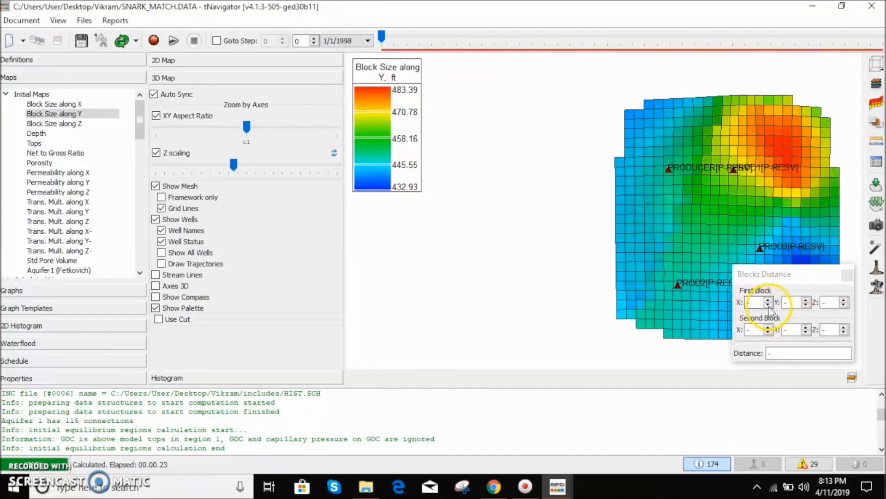
pyautogui.click(649, 113)
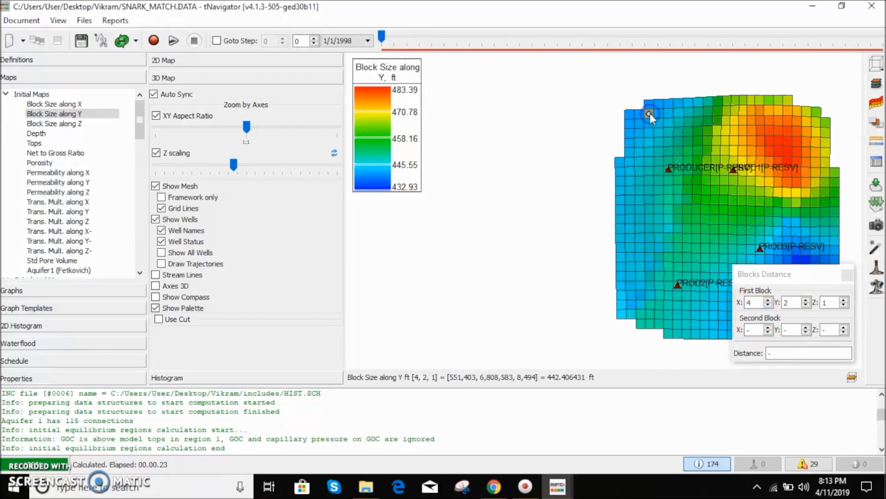
pyautogui.click(806, 110)
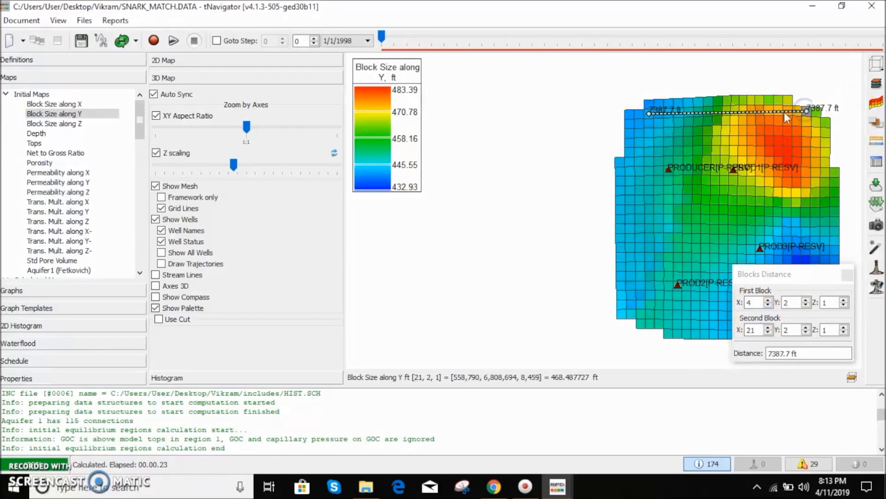
# - Measure the north–south distance between blocks on the map's northern and southern edges, then close Blocks Distance
pyautogui.scroll(2, 760, 119)
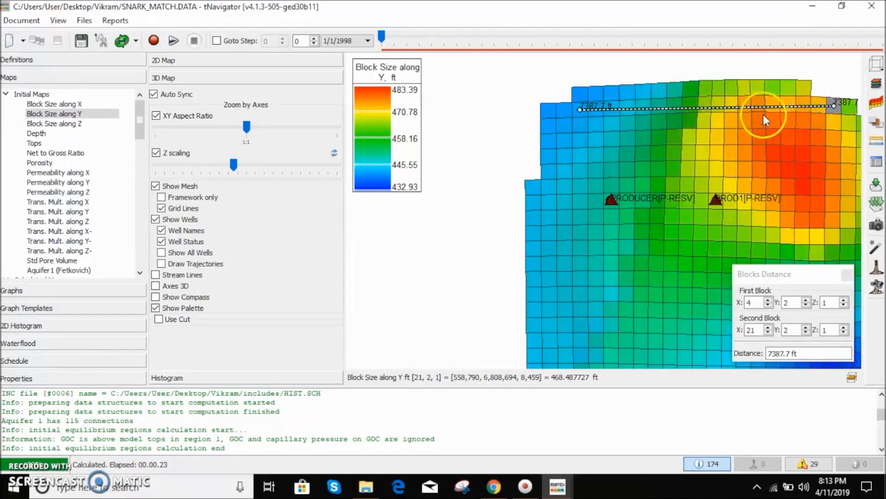
pyautogui.scroll(-3, 678, 157)
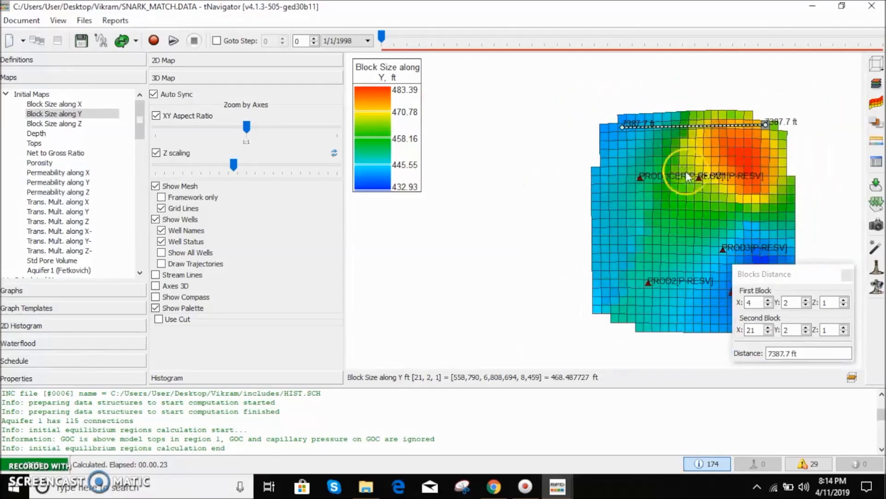
pyautogui.click(685, 116)
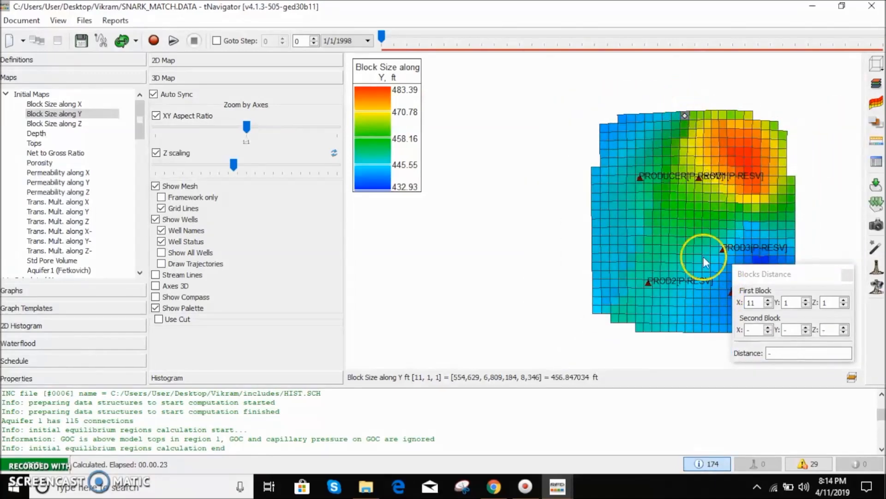
pyautogui.click(690, 327)
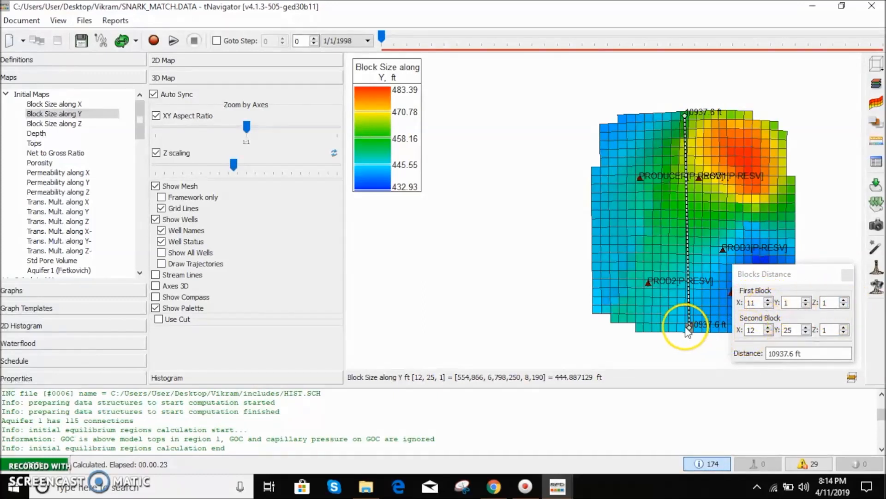
pyautogui.doubleClick(794, 353)
pyautogui.moveTo(811, 357); pyautogui.dragTo(779, 357)
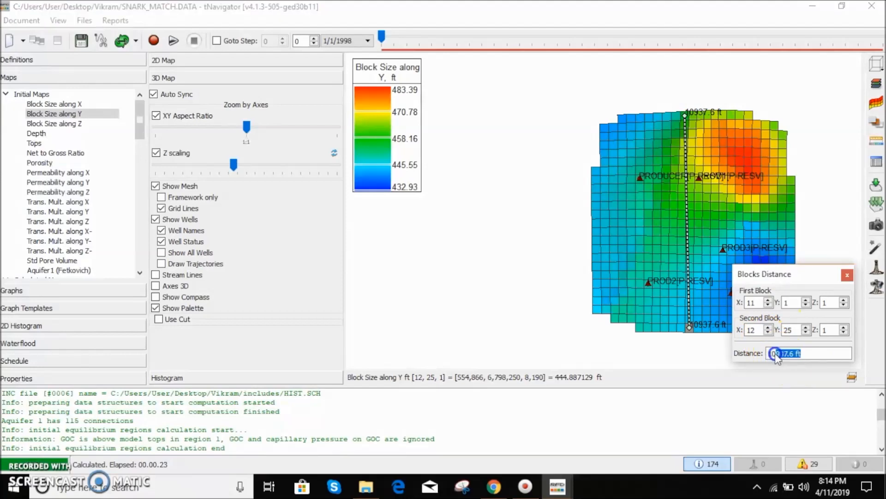
pyautogui.click(847, 275)
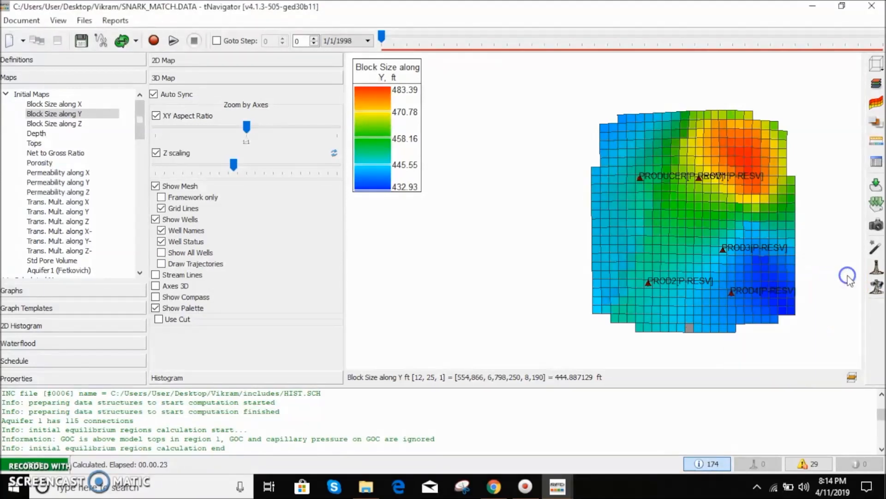
# - Open the Statistics panel to review the block size figures, then close it
pyautogui.click(876, 167)
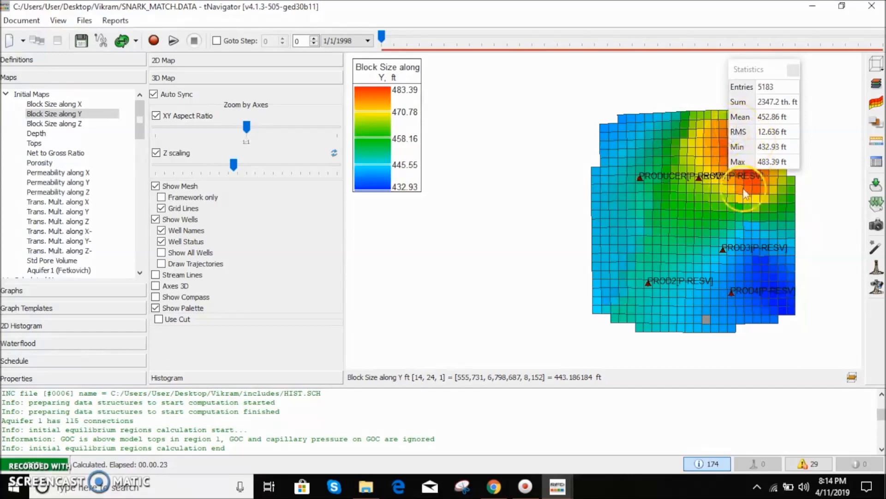
pyautogui.click(792, 71)
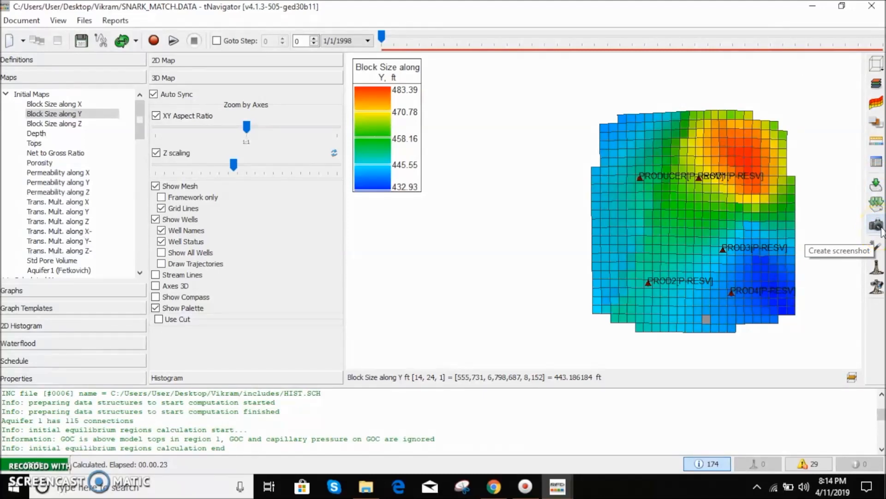
pyautogui.click(879, 268)
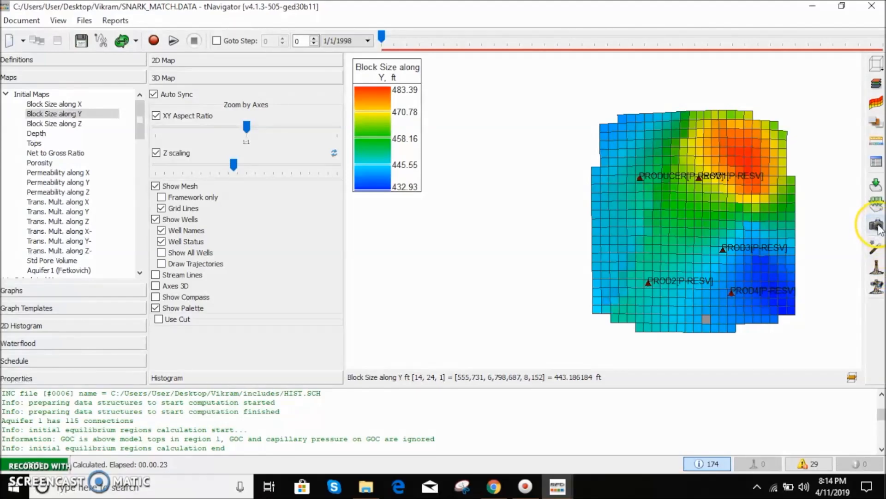
# - Turn on Framework only to display the mesh as a wireframe and orbit the 3D view
pyautogui.click(174, 198)
pyautogui.moveTo(724, 187); pyautogui.dragTo(734, 154)
pyautogui.scroll(3, 737, 218)
pyautogui.moveTo(678, 212); pyautogui.dragTo(664, 185)
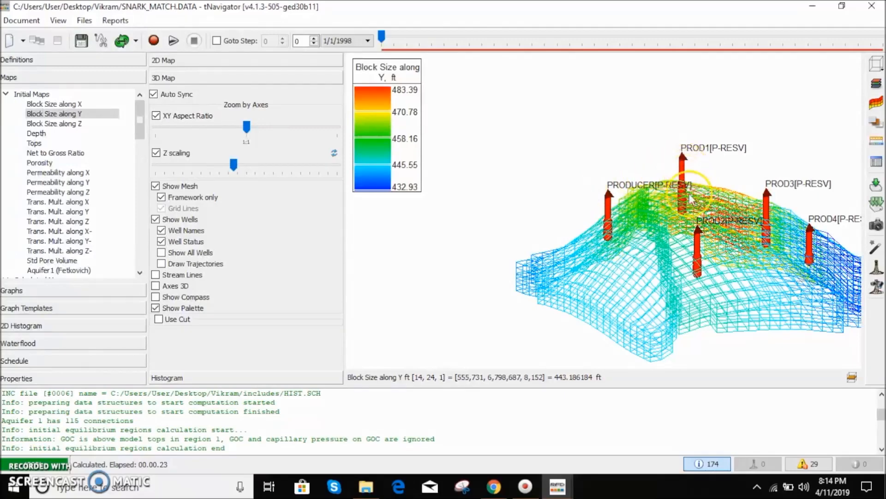
# - Turn off Framework only to show the mesh as solid blocks, and orbit and zoom the 3D view
pyautogui.click(210, 195)
pyautogui.moveTo(612, 204); pyautogui.dragTo(601, 252)
pyautogui.scroll(3, 594, 263)
pyautogui.scroll(-8, 603, 268)
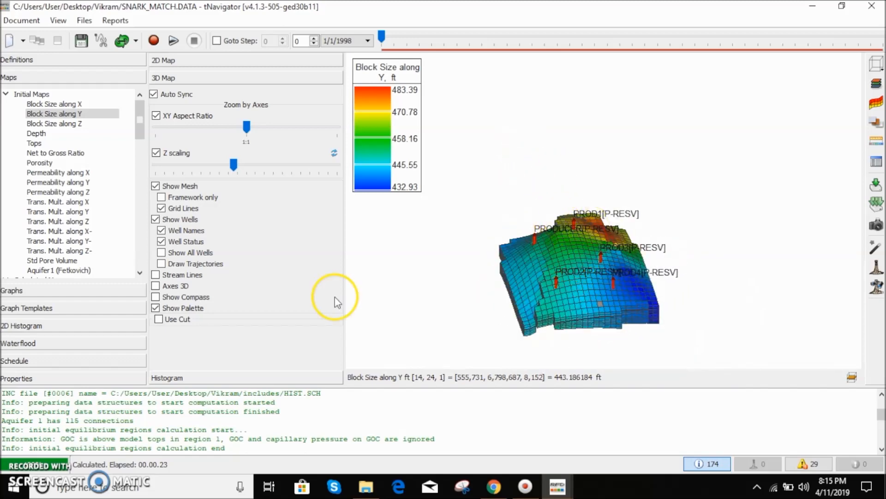
# - Toggle the Well Names, Well Status, Show All Wells and Draw Trajectories options on and off
pyautogui.click(190, 230)
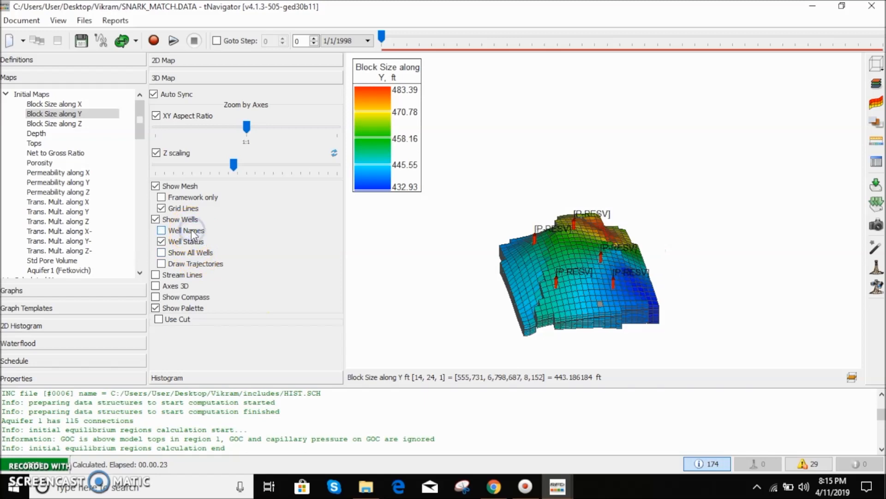
pyautogui.click(190, 230)
pyautogui.click(194, 243)
pyautogui.click(194, 242)
pyautogui.click(193, 252)
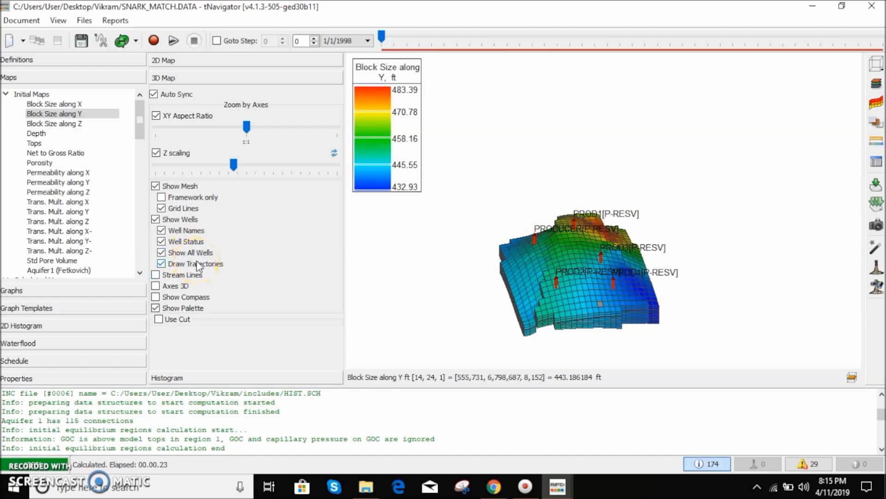
pyautogui.click(195, 264)
pyautogui.click(194, 253)
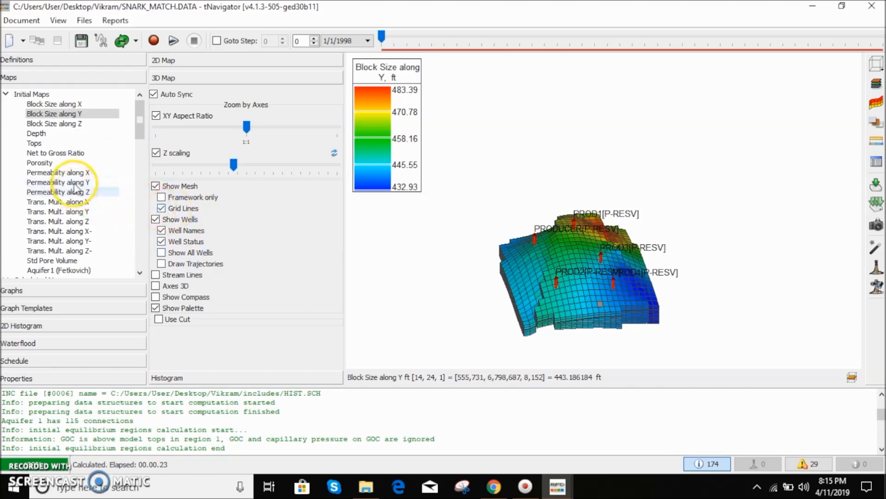
# - Display the Block Size along X map, then the Pressure map from Calculated Maps, orbiting the model
pyautogui.click(65, 105)
pyautogui.scroll(-3, 84, 157)
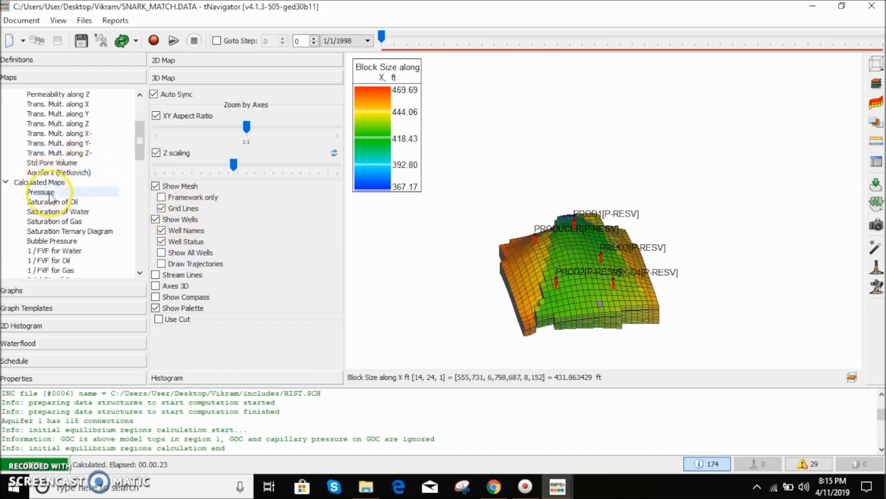
pyautogui.click(43, 193)
pyautogui.moveTo(638, 214); pyautogui.dragTo(613, 256)
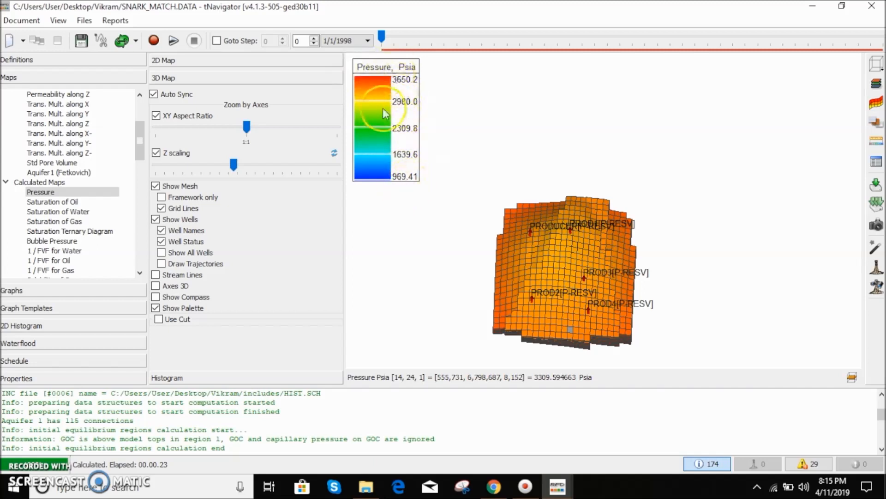
# - Display the Saturation of Oil map in top view and pick a central block to read its saturation value
pyautogui.click(74, 203)
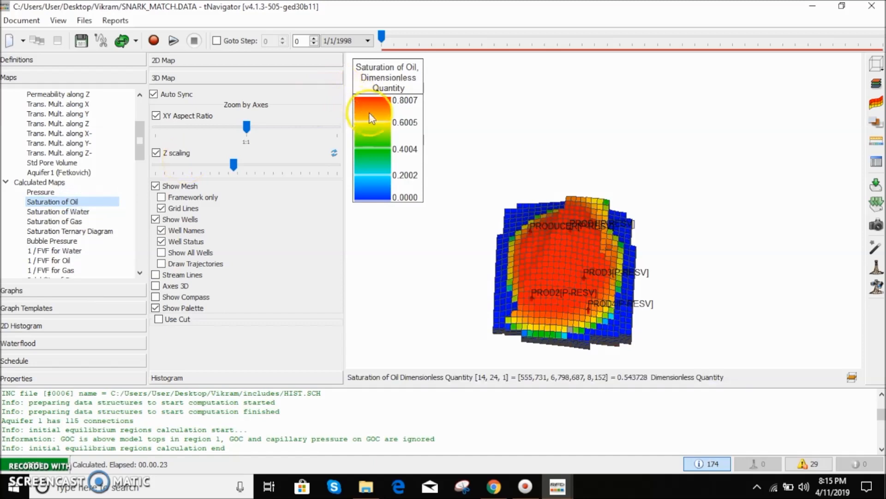
pyautogui.moveTo(585, 246); pyautogui.dragTo(611, 254)
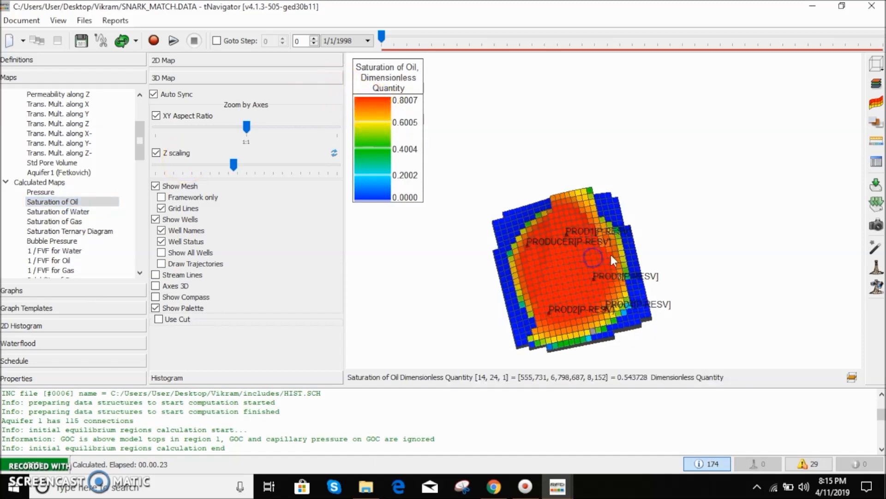
pyautogui.scroll(4, 598, 264)
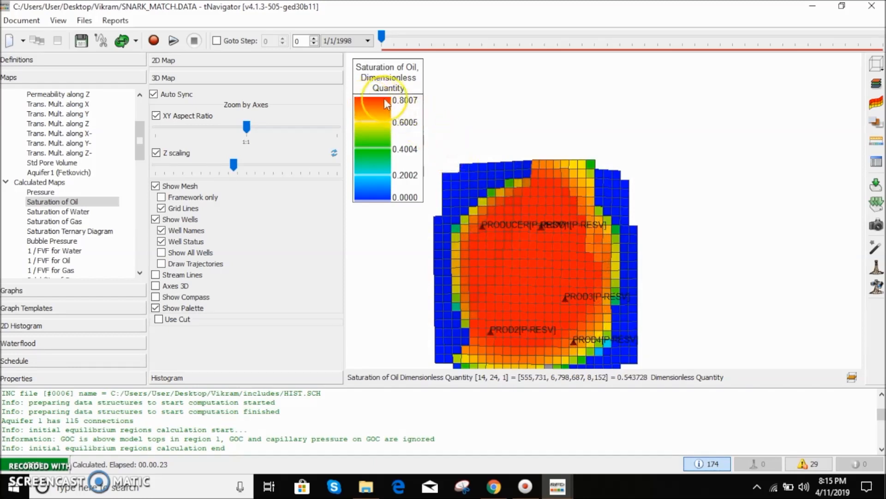
pyautogui.click(511, 208)
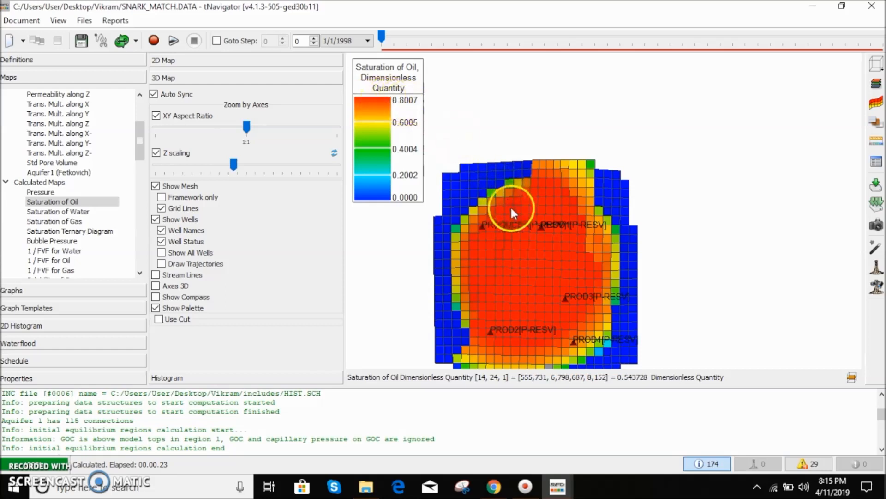
pyautogui.click(530, 264)
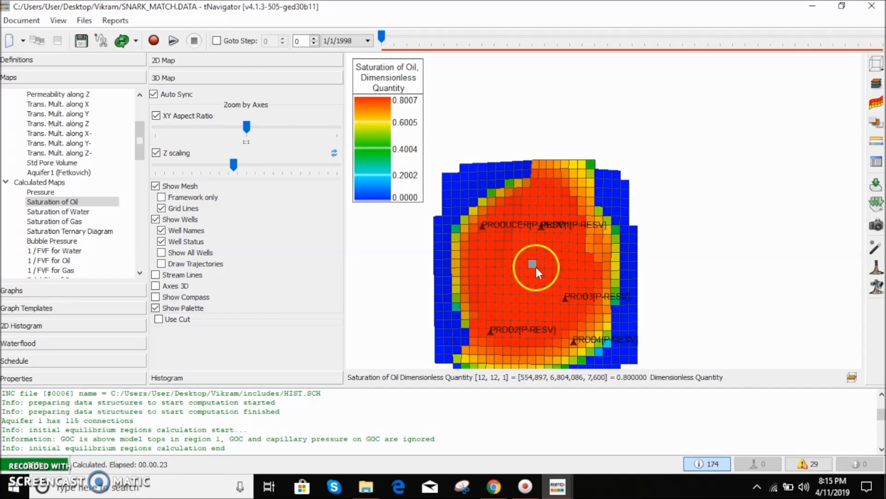
pyautogui.moveTo(618, 377); pyautogui.dragTo(647, 378)
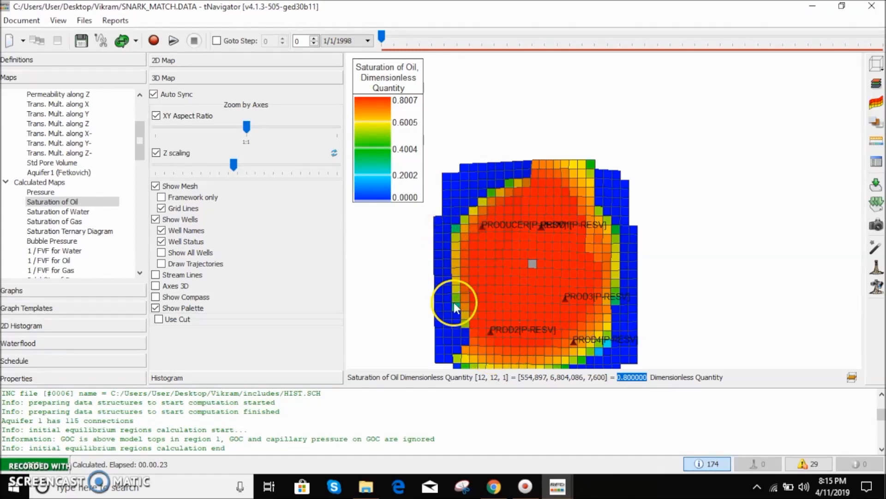
# - Pick blocks near the southern edge of the oil saturation map to inspect their values, then orbit the model
pyautogui.click(483, 351)
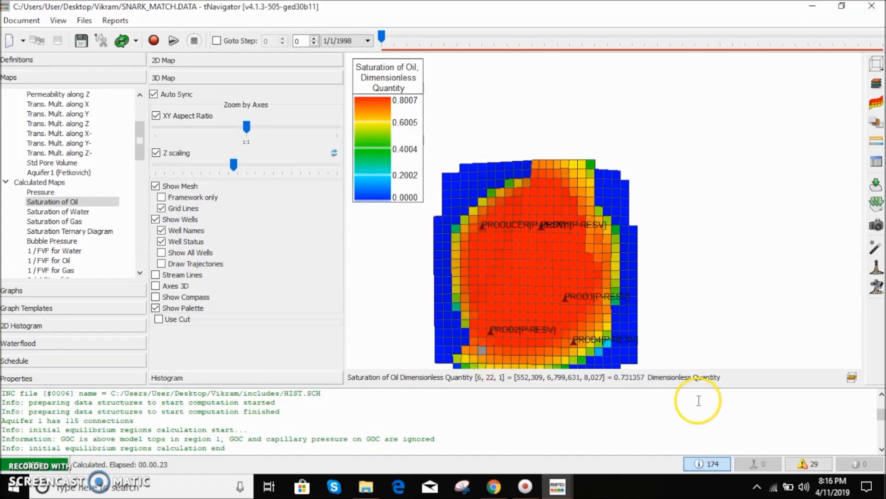
pyautogui.scroll(-2, 572, 337)
pyautogui.scroll(2, 551, 359)
pyautogui.scroll(-5, 554, 341)
pyautogui.scroll(9, 547, 258)
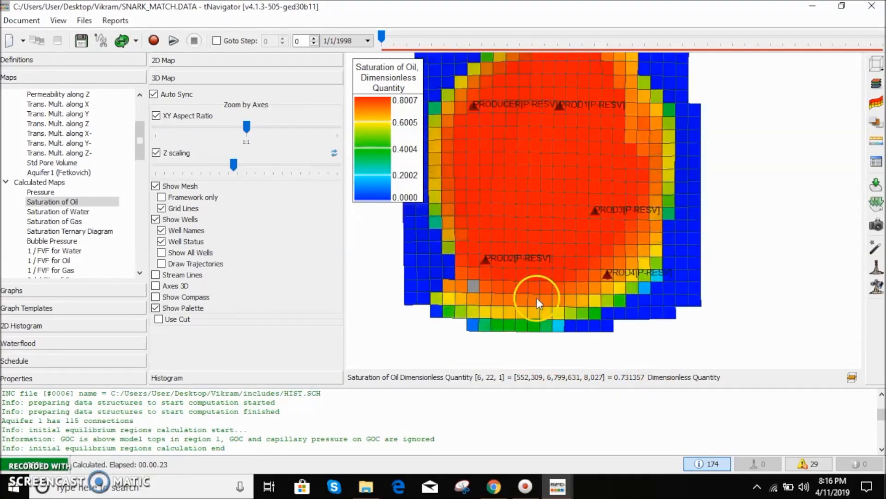
pyautogui.click(535, 325)
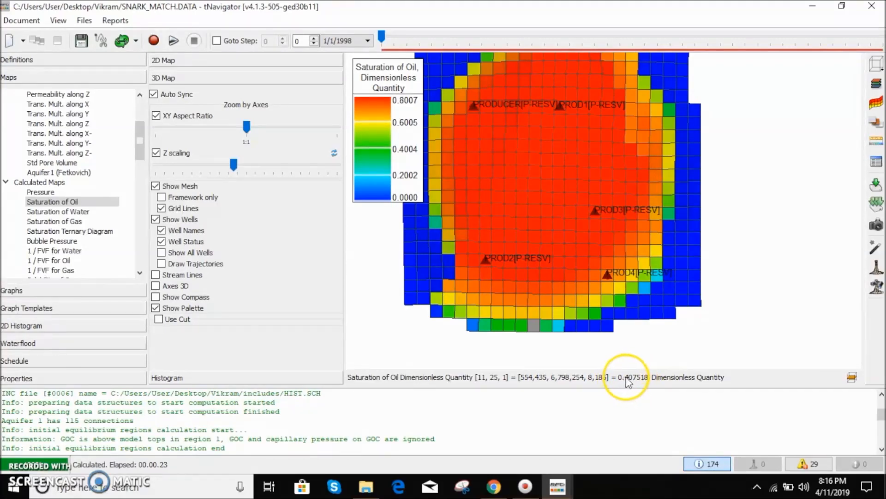
pyautogui.moveTo(583, 365); pyautogui.dragTo(511, 326)
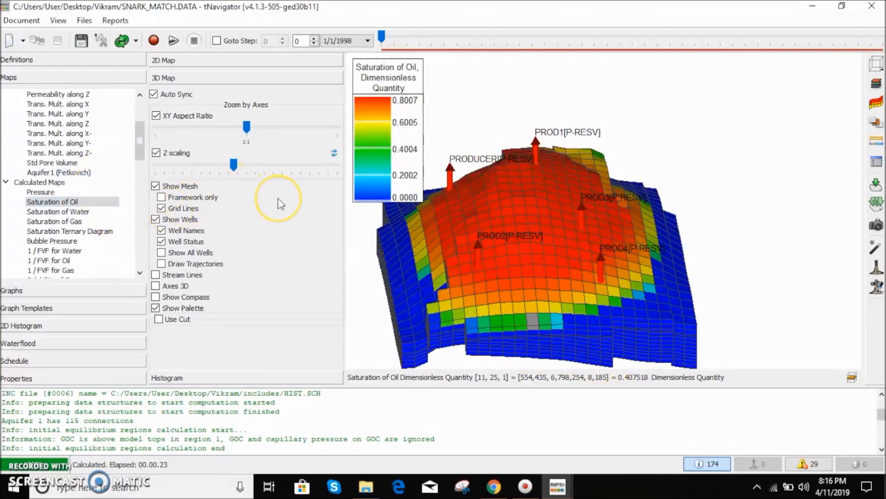
# - Return to top view, display the Saturation of Water map and pick a central block to read its value
pyautogui.scroll(4, 586, 127)
pyautogui.scroll(-10, 593, 133)
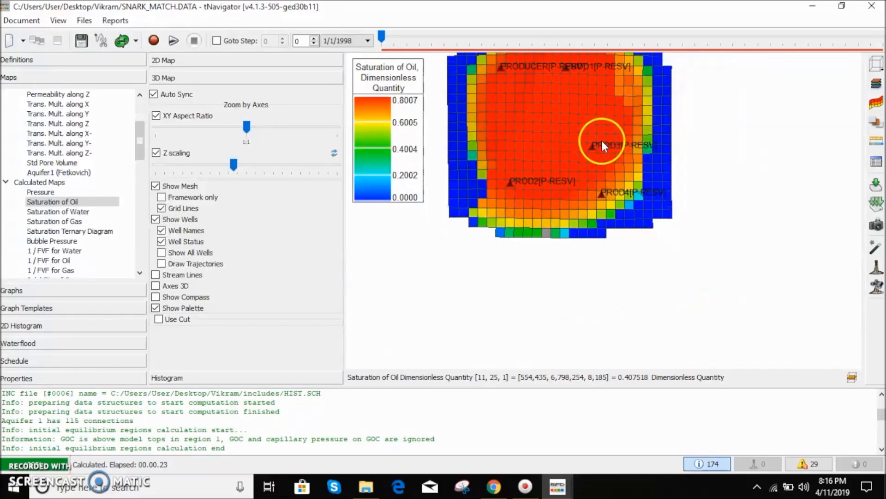
pyautogui.scroll(5, 702, 76)
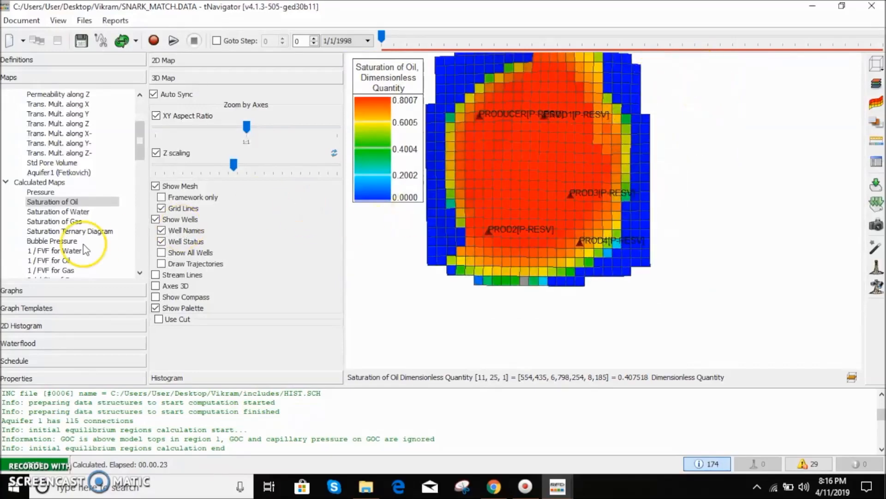
pyautogui.click(78, 211)
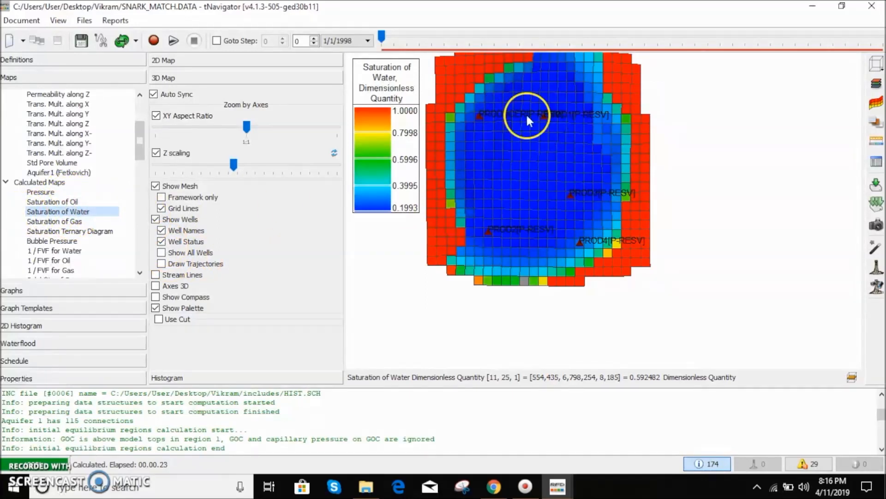
pyautogui.click(525, 167)
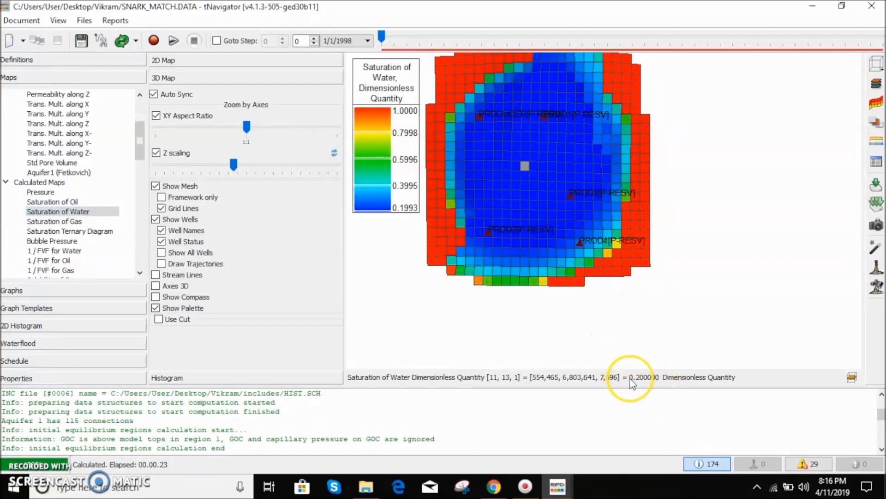
pyautogui.doubleClick(659, 378)
# - Compare an eastern edge block between the Saturation of Oil and Saturation of Water maps by picking it in each
pyautogui.click(81, 202)
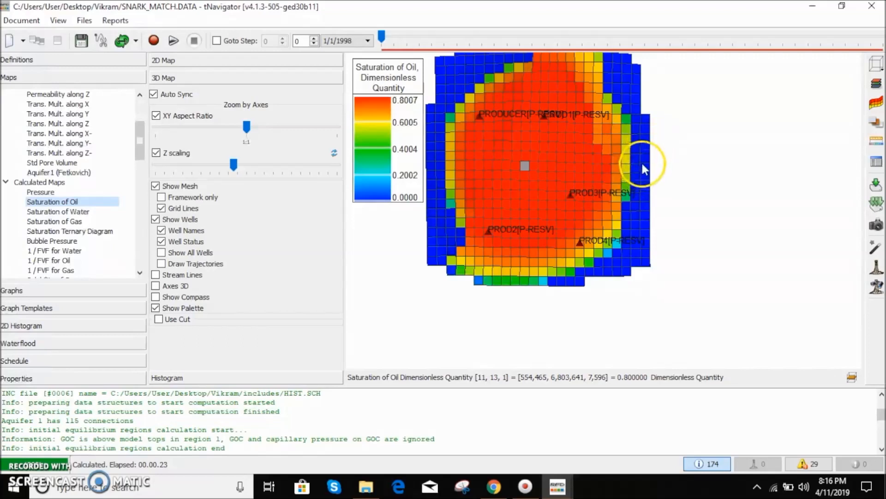
pyautogui.click(645, 187)
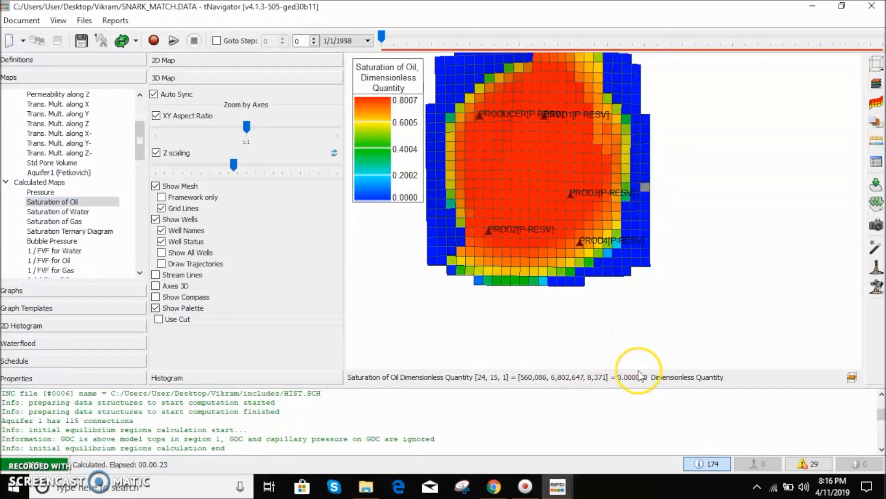
pyautogui.click(74, 211)
pyautogui.click(643, 208)
pyautogui.moveTo(631, 377); pyautogui.dragTo(655, 380)
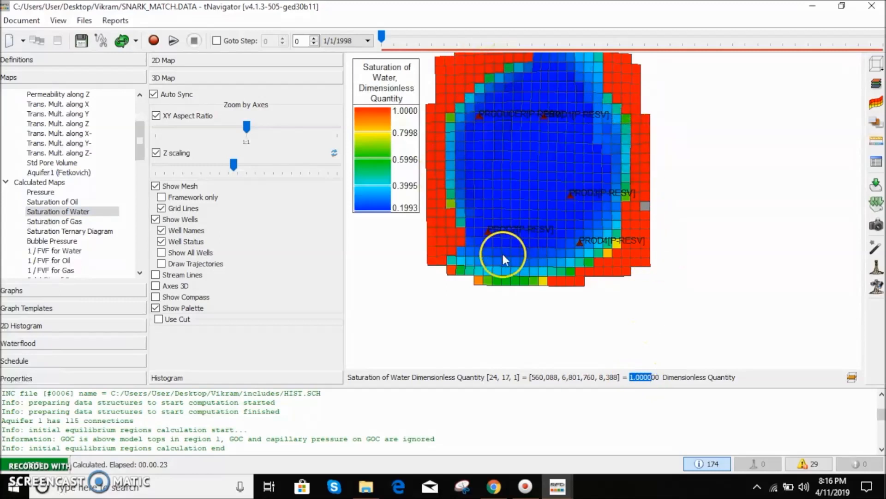
# - Display the Saturation of Gas, Saturation Ternary Diagram, Bubble Pressure and 1/FVF for Water, Oil and Gas maps in turn
pyautogui.click(74, 221)
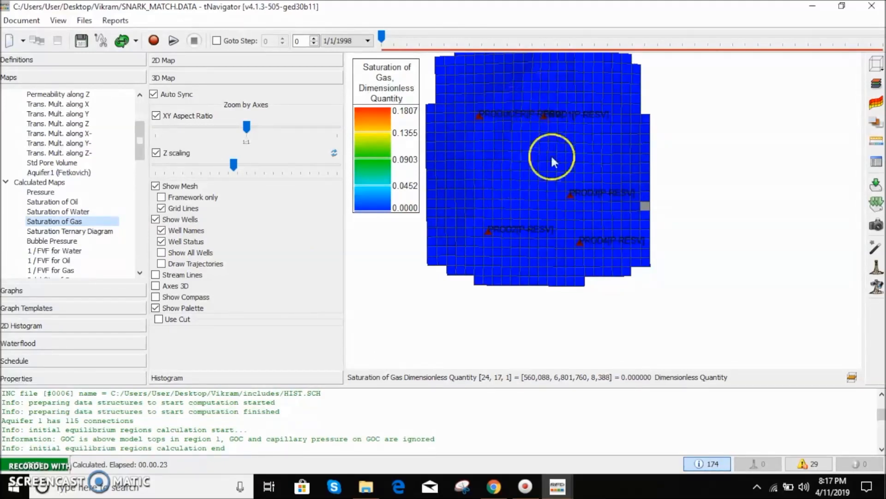
pyautogui.scroll(-1, 94, 213)
pyautogui.scroll(-3, 94, 212)
pyautogui.click(74, 143)
pyautogui.click(76, 153)
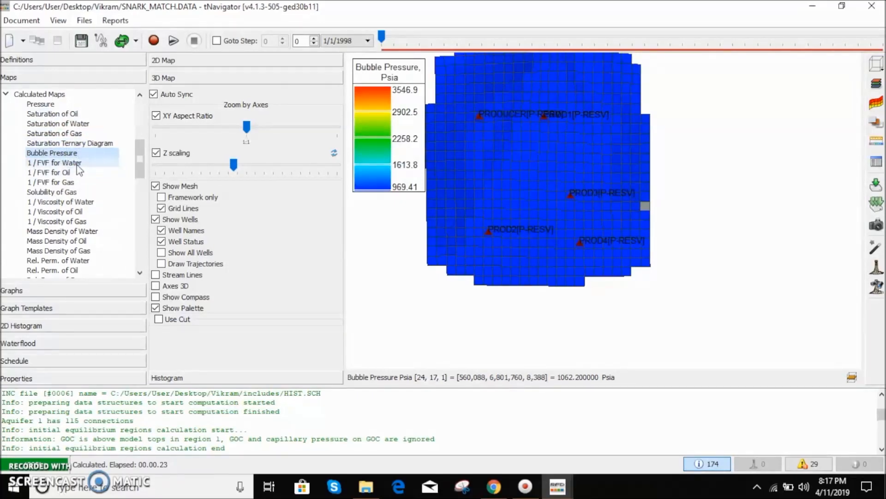
pyautogui.click(74, 163)
pyautogui.click(68, 172)
pyautogui.click(69, 182)
# - Scroll down through the map list to the Regions group and display the pvtnum region map
pyautogui.scroll(-2, 78, 199)
pyautogui.scroll(-5, 81, 210)
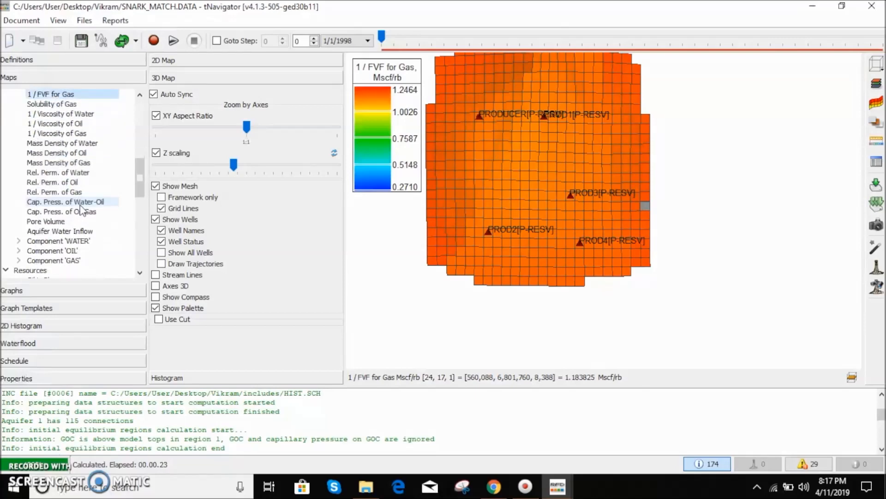
pyautogui.scroll(-3, 81, 211)
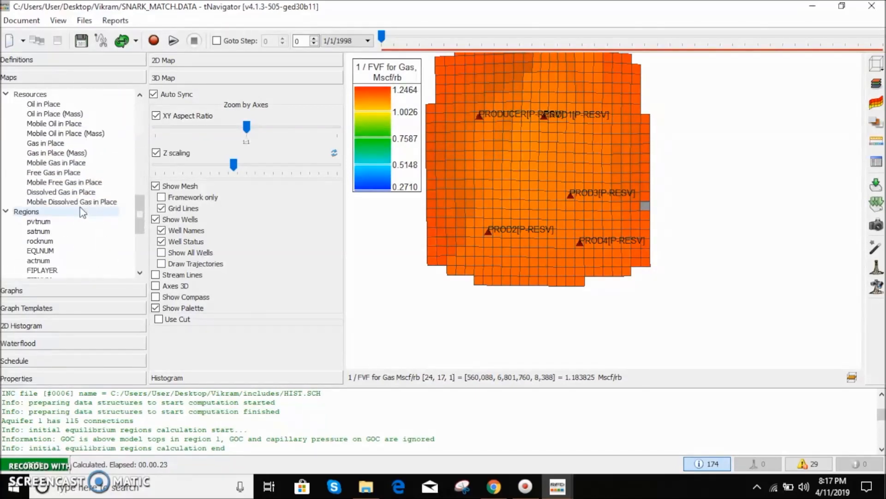
pyautogui.click(60, 222)
pyautogui.scroll(-1, 74, 238)
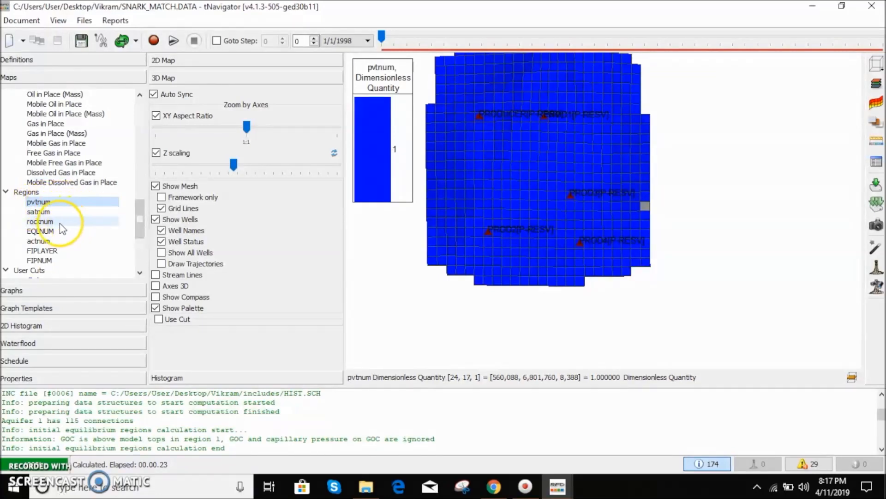
# - Display the FIPLAYER region map and orbit and zoom to a side view of the layers
pyautogui.click(64, 253)
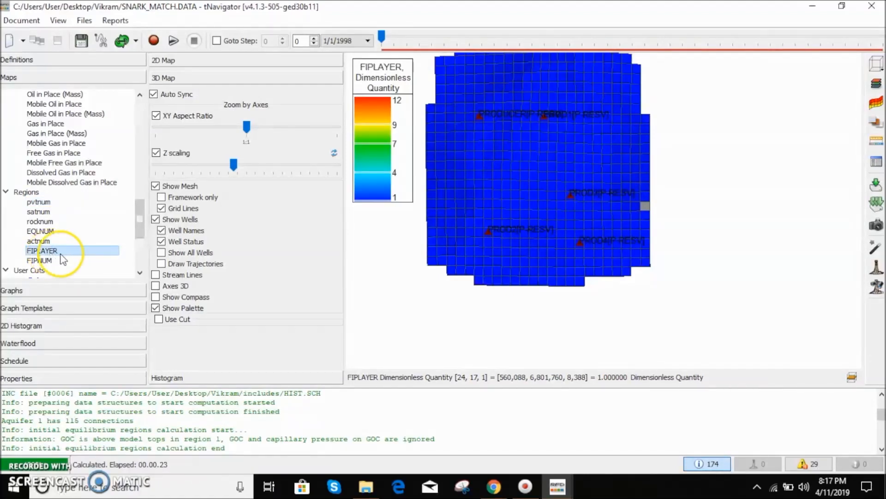
pyautogui.click(58, 261)
pyautogui.click(49, 250)
pyautogui.moveTo(567, 222); pyautogui.dragTo(574, 165)
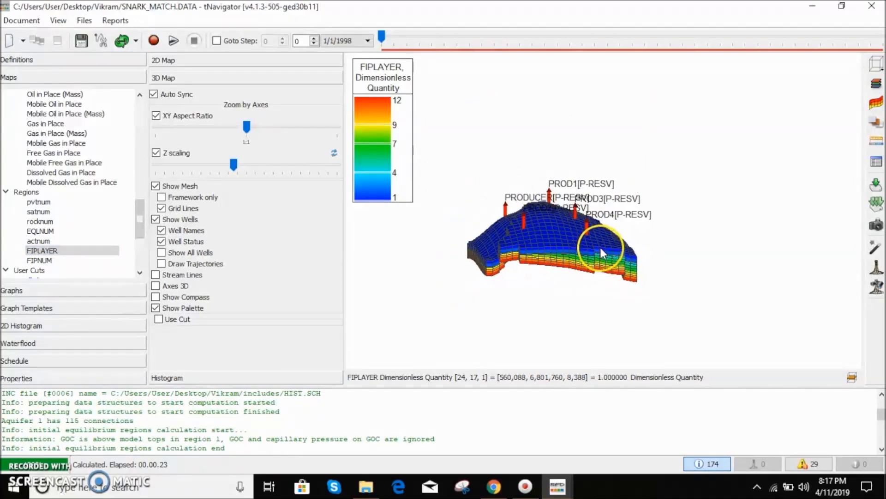
pyautogui.scroll(3, 600, 252)
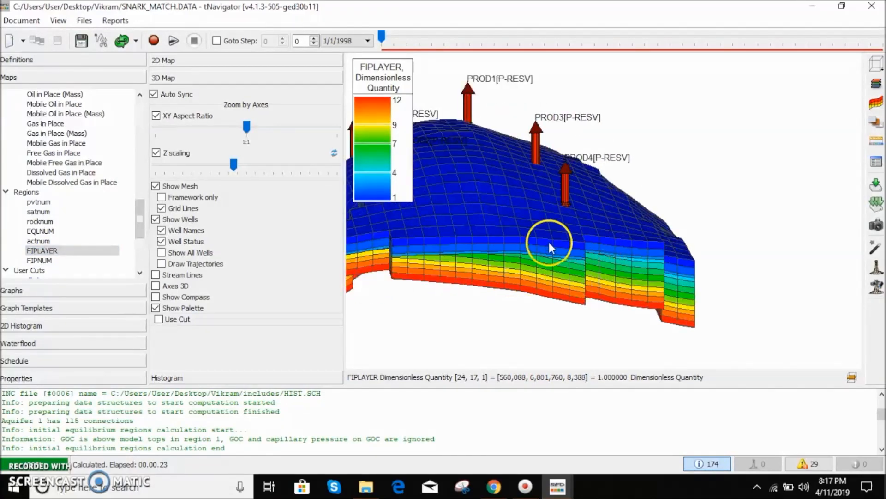
pyautogui.scroll(3, 647, 272)
# - Pick a block in the bottom layer to read its FIPLAYER value, then display the FIPNUM region map
pyautogui.click(662, 232)
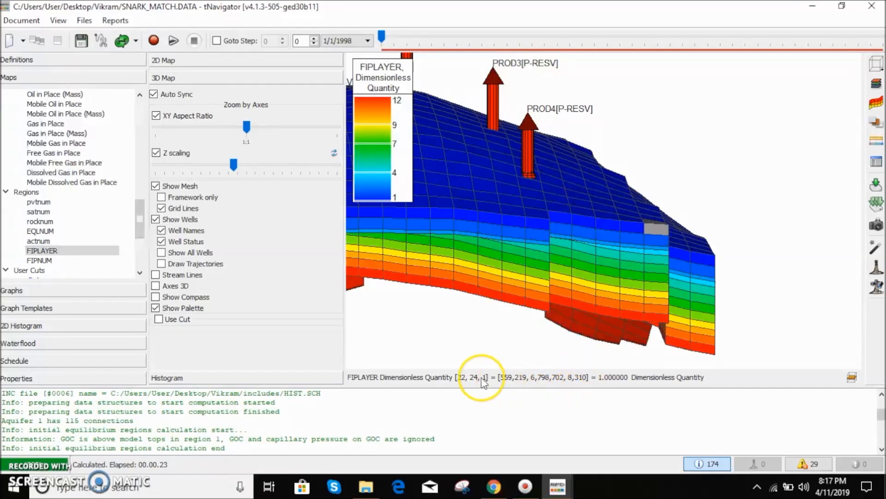
pyautogui.click(656, 317)
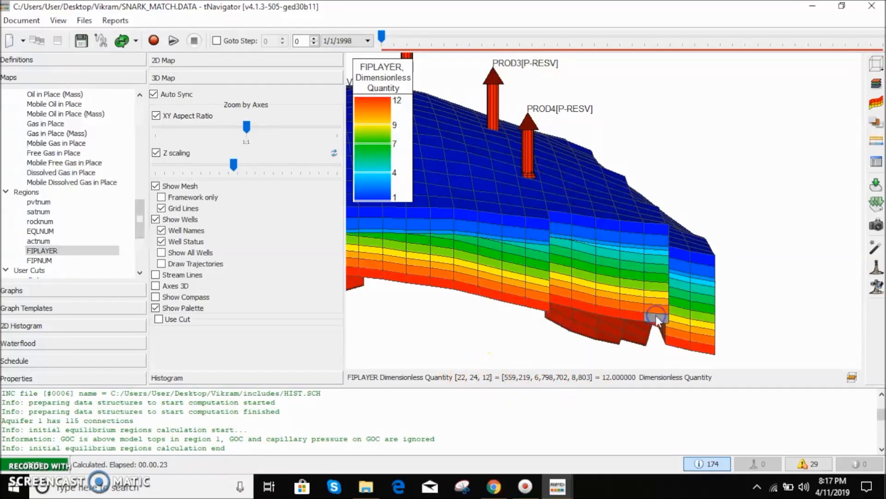
pyautogui.click(46, 260)
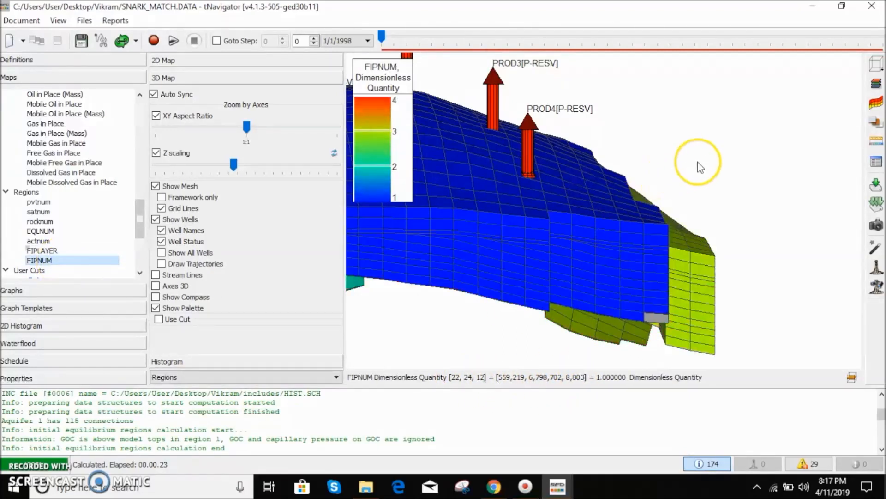
pyautogui.click(708, 158)
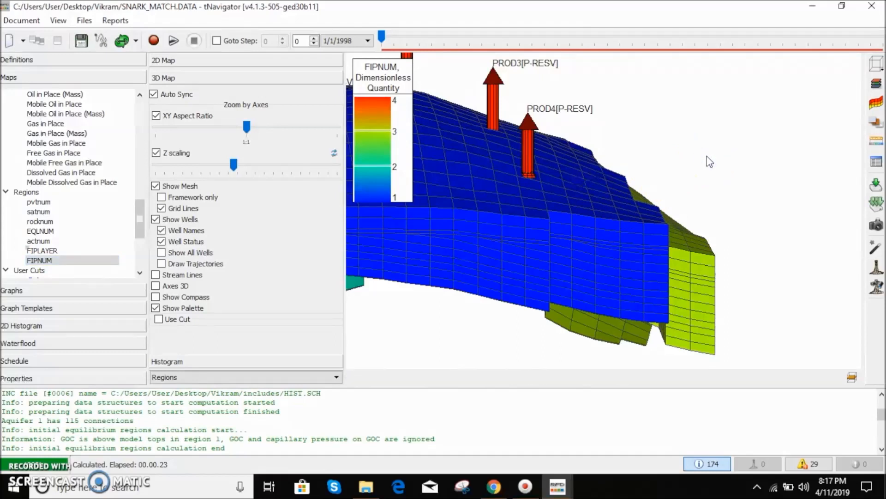
# - Switch the FIPNUM region map to a top view and zoom until the whole grid fits the view
pyautogui.press('z')
pyautogui.scroll(2, 743, 159)
pyautogui.scroll(-6, 651, 167)
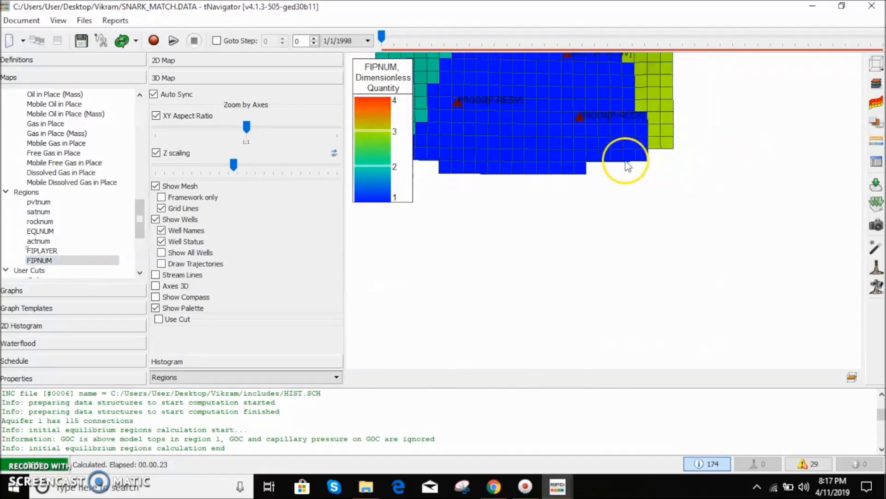
pyautogui.scroll(-6, 574, 117)
pyautogui.scroll(-4, 598, 235)
pyautogui.scroll(3, 598, 125)
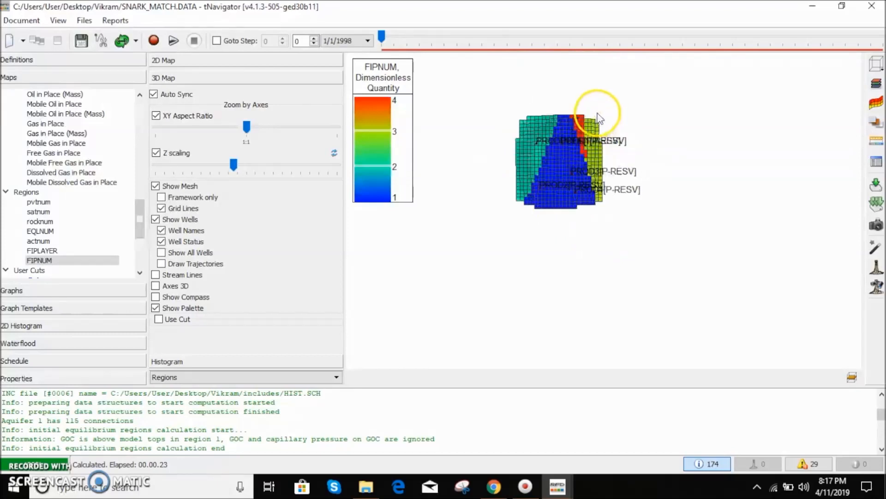
pyautogui.scroll(5, 584, 139)
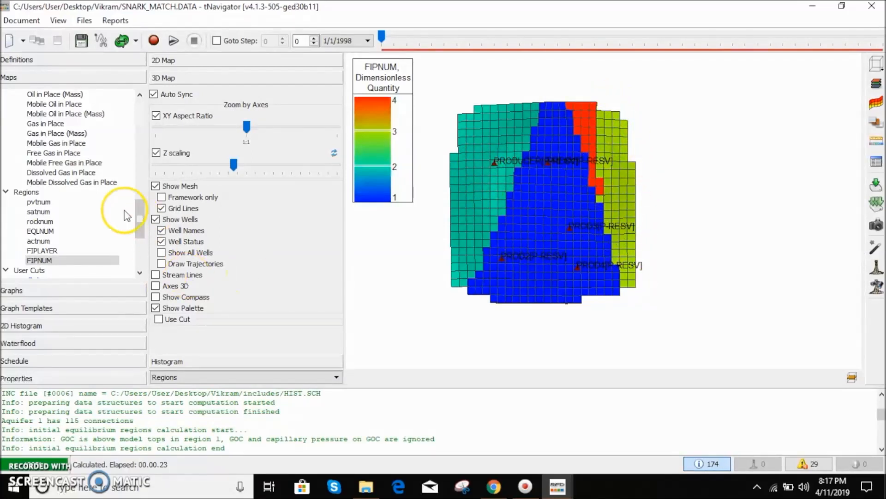
# - Display the Geometry transmissibility, Transmissibility, Water flow, Oil flow and Gas flow interblock flow maps in turn
pyautogui.scroll(-2, 92, 222)
pyautogui.scroll(-3, 67, 235)
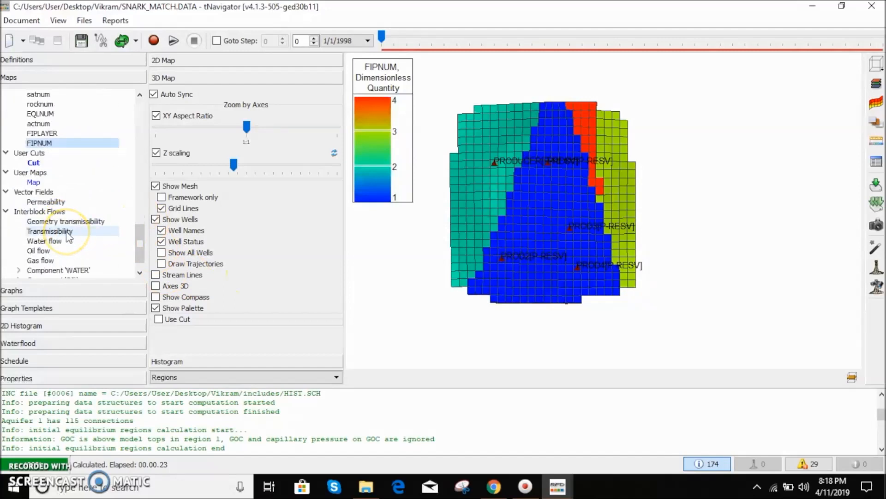
pyautogui.click(62, 203)
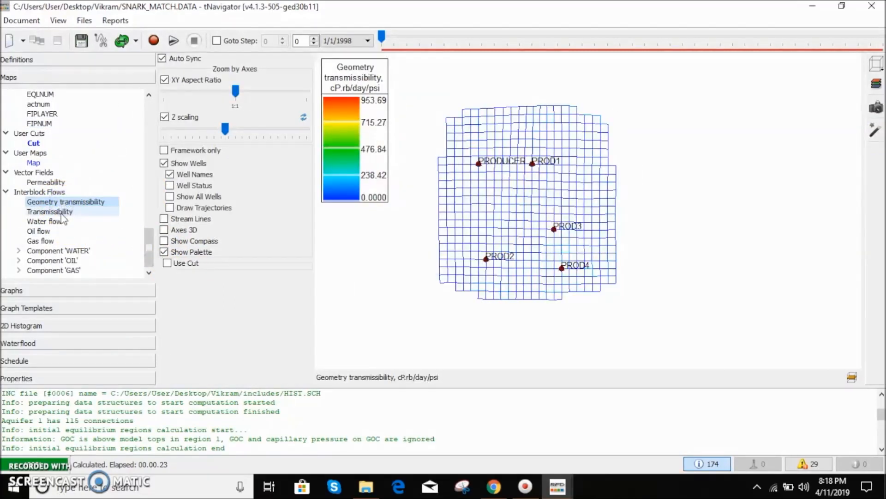
pyautogui.click(62, 211)
pyautogui.click(60, 222)
pyautogui.click(57, 231)
pyautogui.click(54, 241)
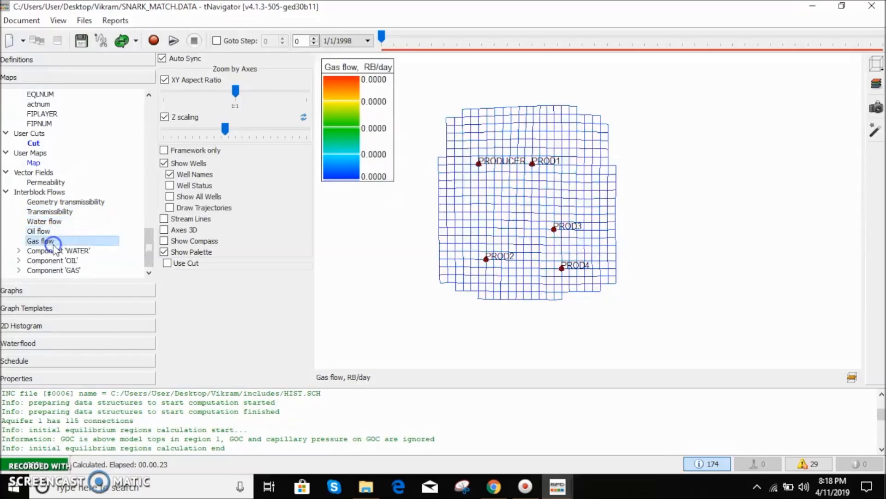
pyautogui.scroll(1, 26, 191)
pyautogui.scroll(-1, 70, 267)
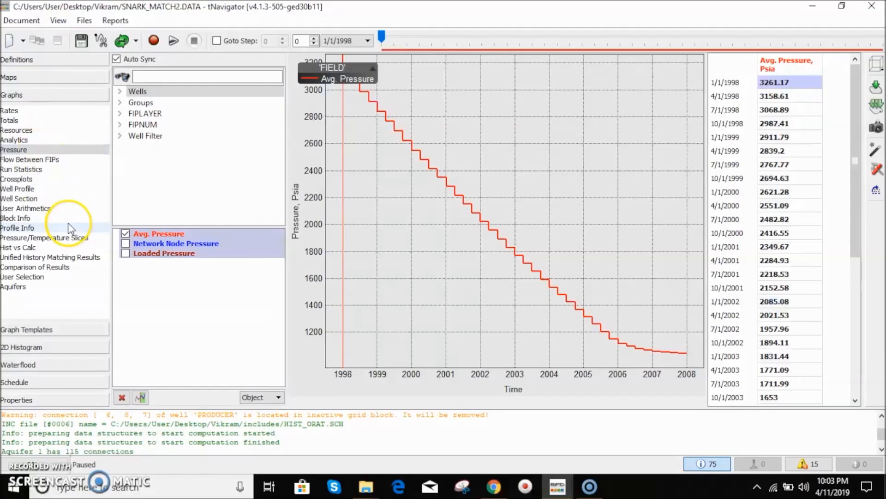
# - Open the Rates graphs and show the rate curves for wells PROD1 and PROD2
pyautogui.click(9, 112)
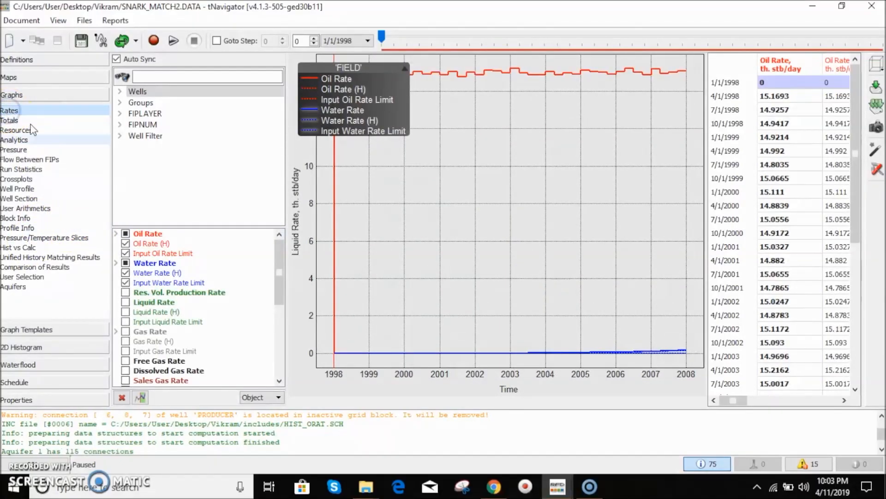
pyautogui.click(121, 93)
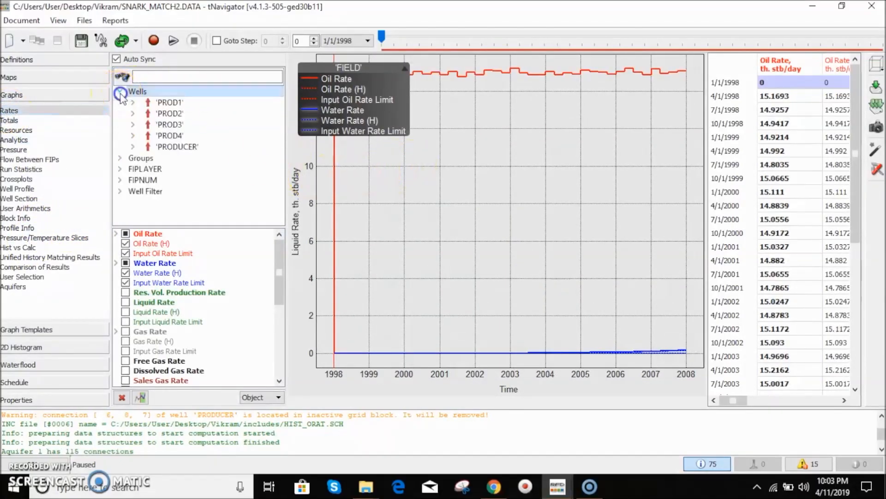
pyautogui.click(169, 103)
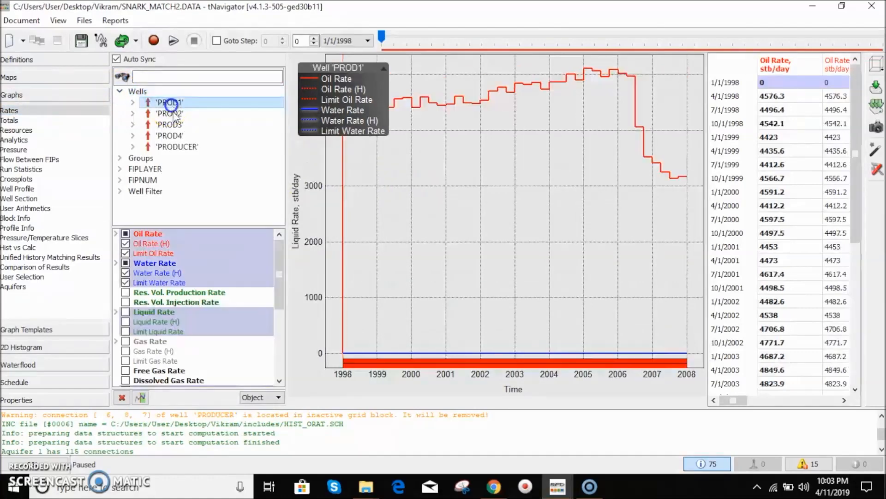
pyautogui.click(170, 113)
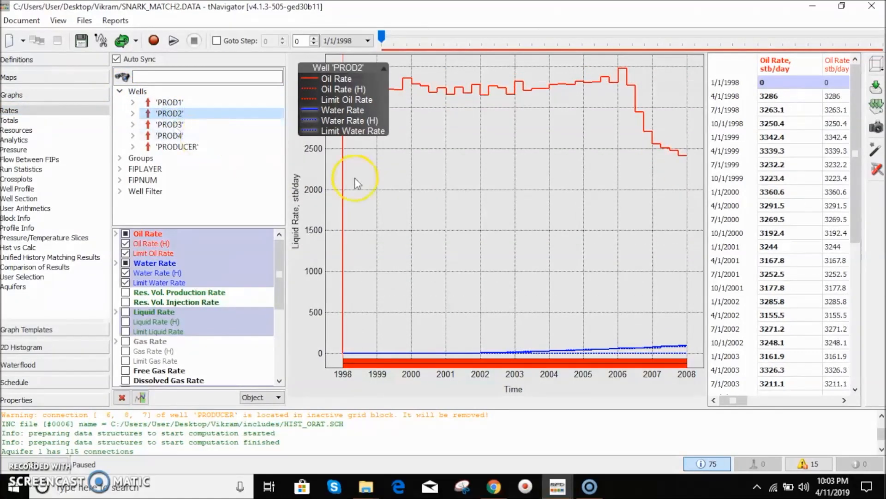
# - Widen the rate table and scroll through PROD2's rate values down to the last date
pyautogui.moveTo(707, 214); pyautogui.dragTo(507, 213)
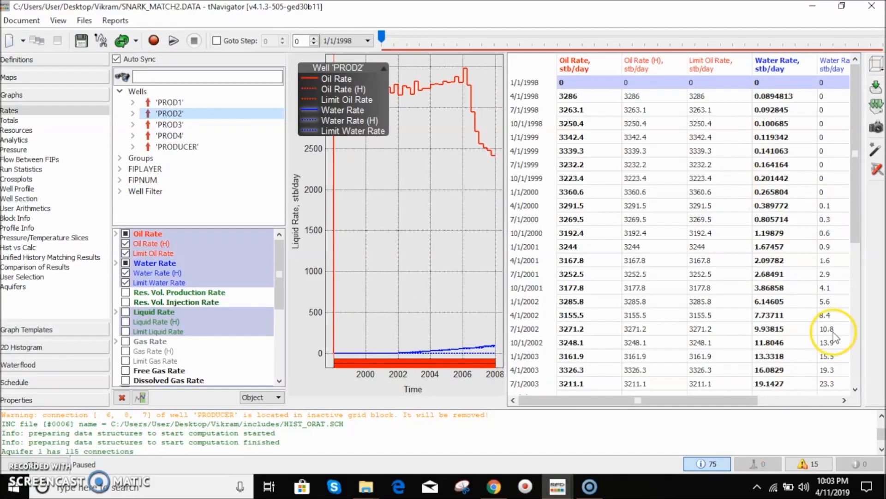
pyautogui.moveTo(856, 187); pyautogui.dragTo(844, 349)
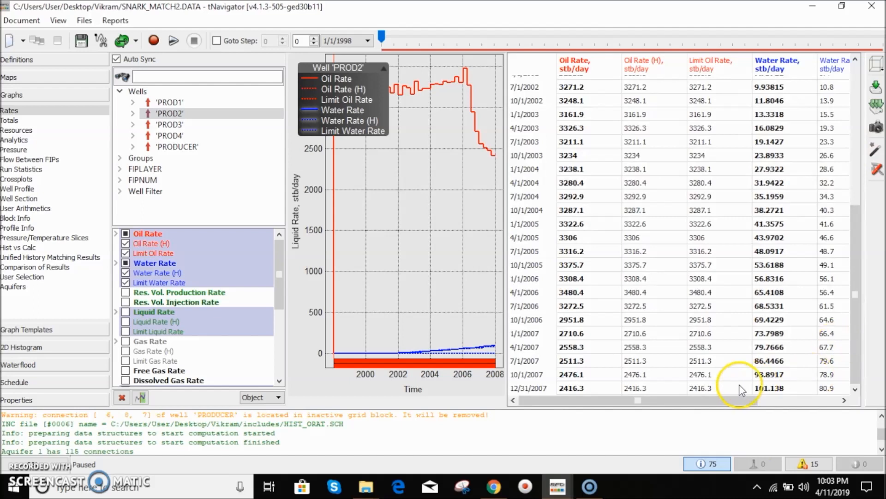
pyautogui.click(647, 400)
pyautogui.moveTo(646, 403); pyautogui.dragTo(596, 417)
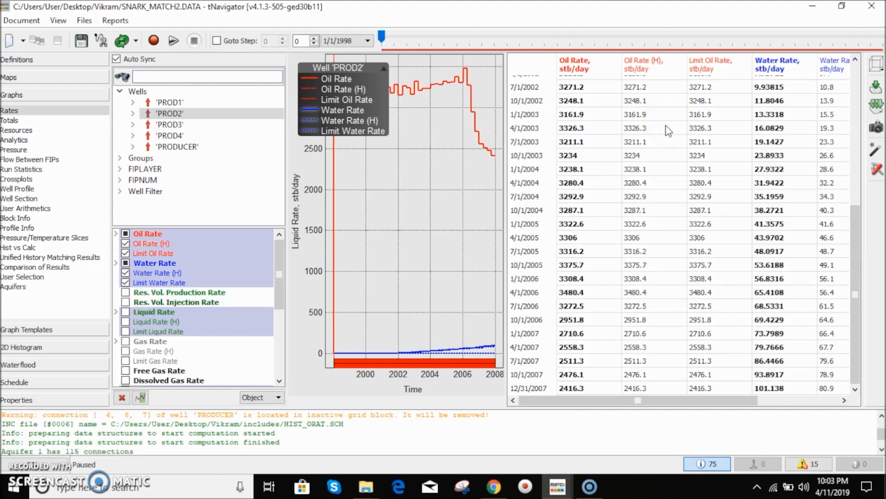
# - Show the FIPLAYER rate graph and narrow the table back beside the chart
pyautogui.click(134, 169)
pyautogui.click(144, 180)
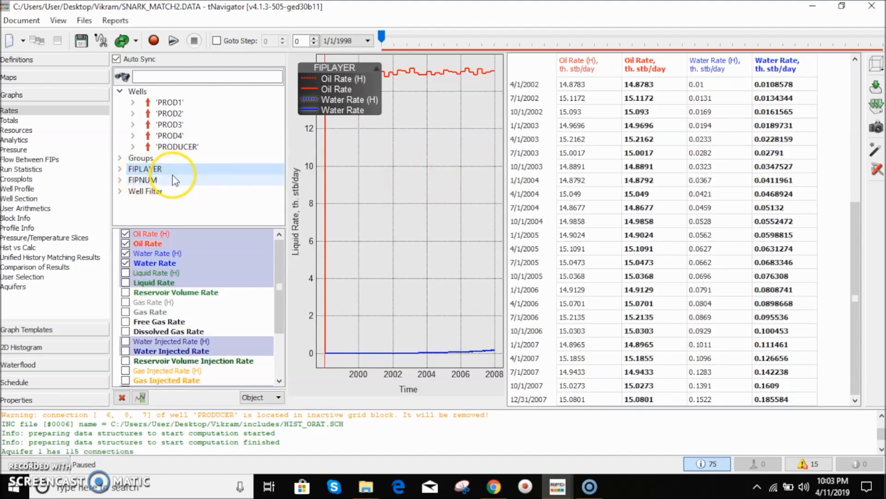
pyautogui.moveTo(506, 199); pyautogui.dragTo(613, 199)
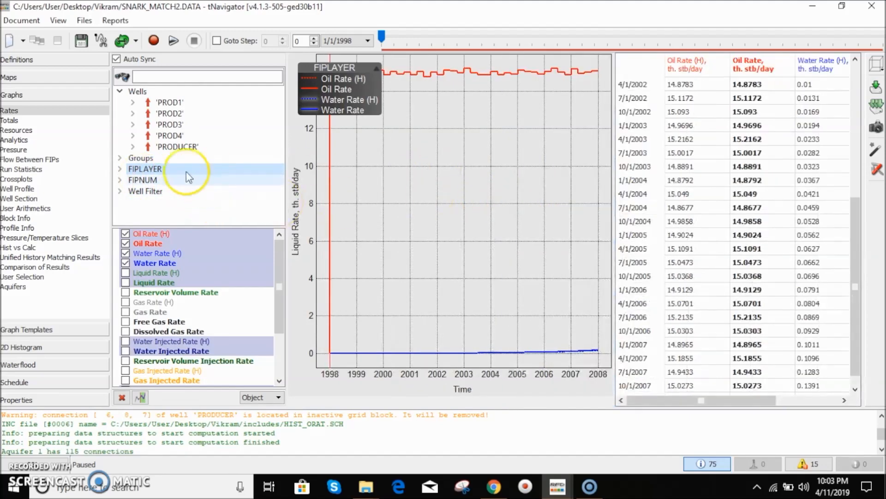
# - Expand FIPNUM and show the rate graphs for Region 1, Region 2, Region 3 and Region 4 in turn
pyautogui.click(134, 181)
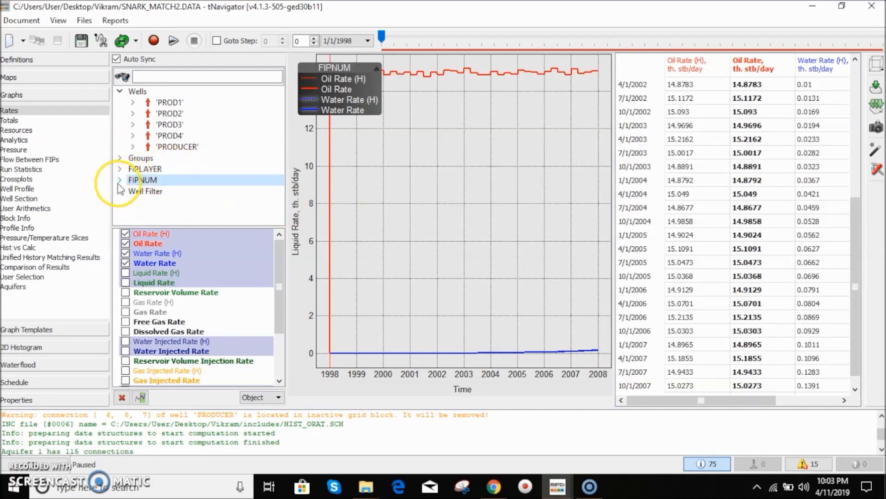
pyautogui.click(119, 180)
pyautogui.scroll(-1, 167, 188)
pyautogui.click(168, 179)
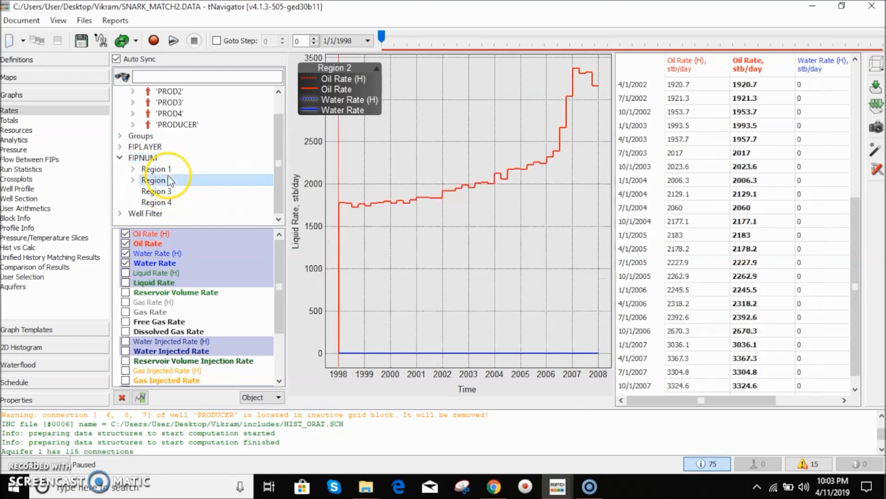
pyautogui.click(169, 170)
pyautogui.click(169, 180)
pyautogui.click(170, 191)
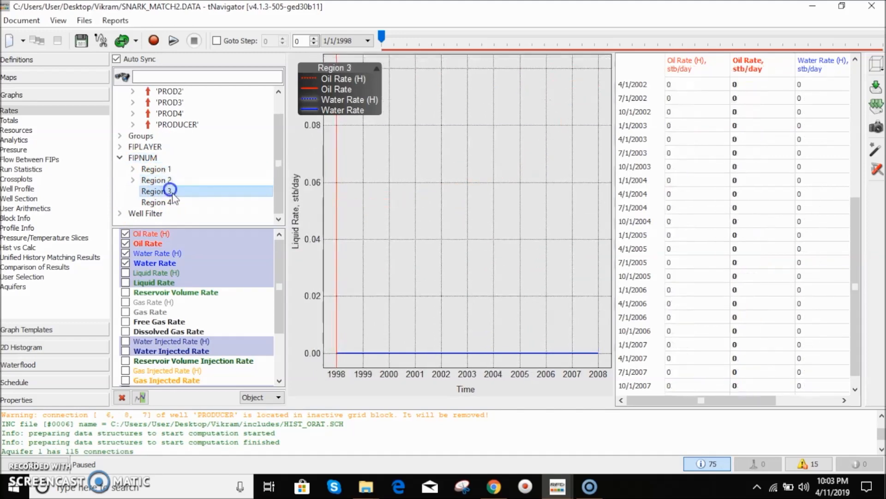
pyautogui.click(178, 201)
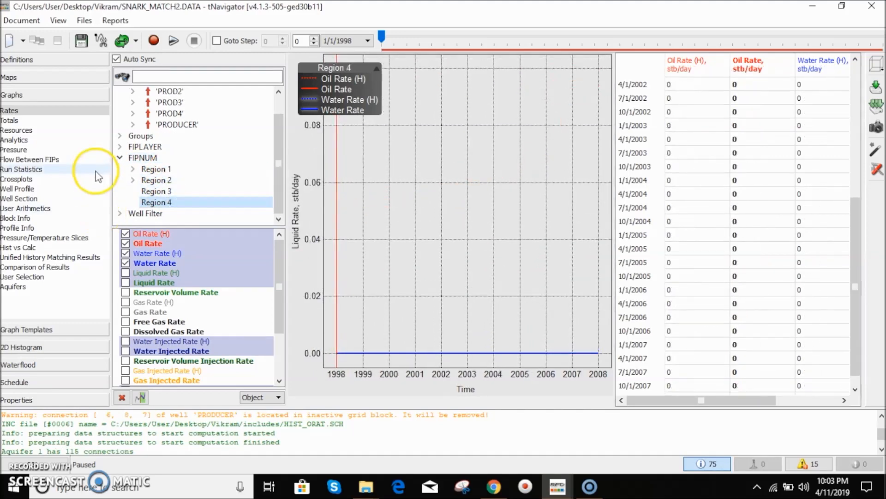
# - Collapse the FIPNUM list and open the Totals, Resources, Analytics and Pressure graph categories in turn
pyautogui.click(120, 158)
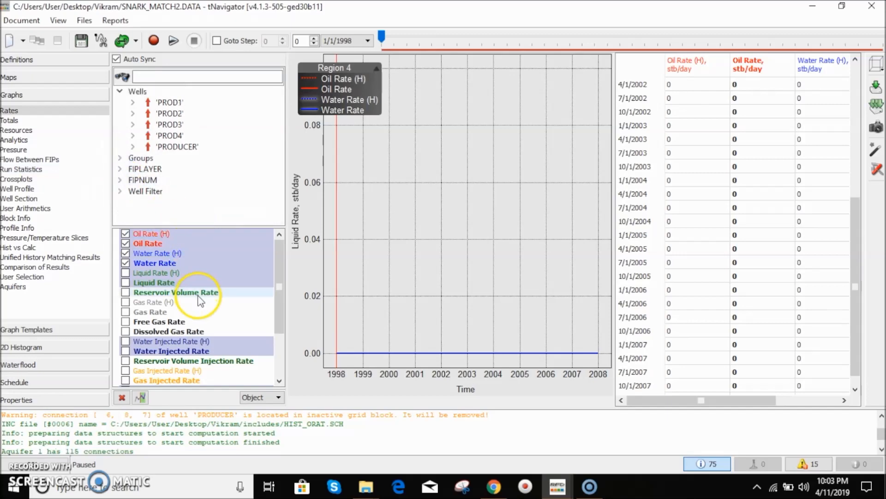
pyautogui.click(11, 120)
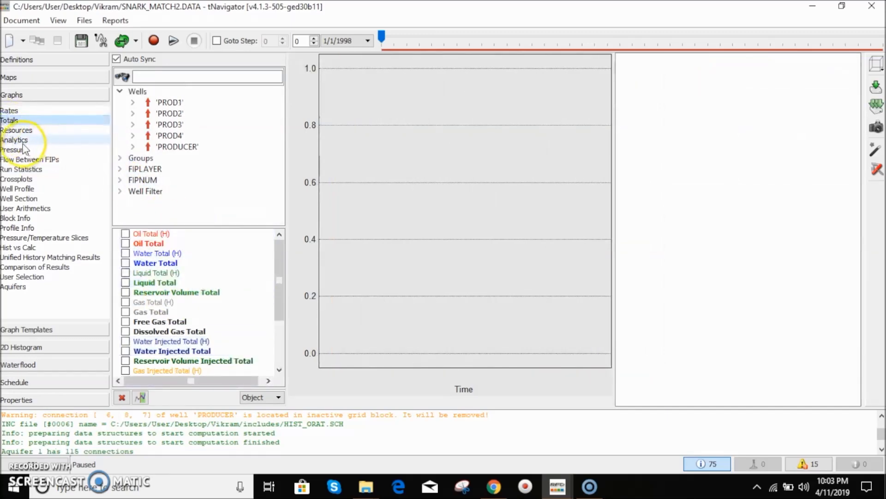
pyautogui.click(16, 130)
pyautogui.click(18, 140)
pyautogui.click(23, 150)
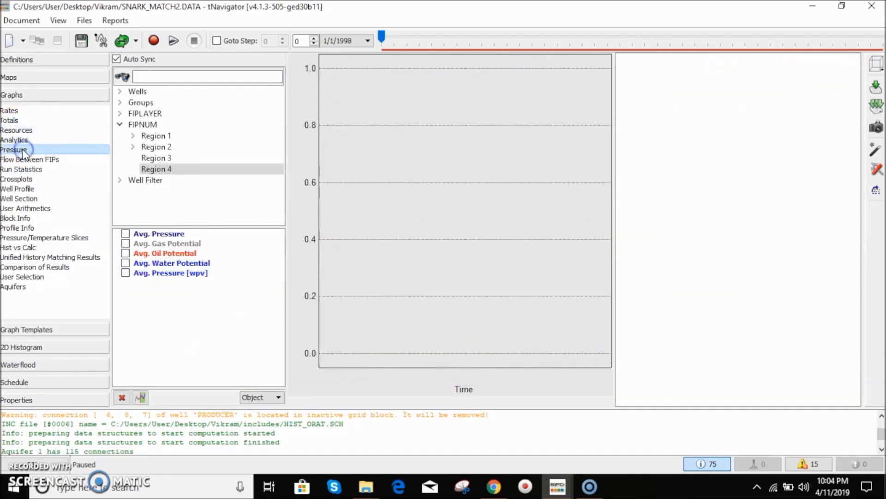
# - Collapse FIPNUM and show the field average pressure curve over time
pyautogui.click(120, 124)
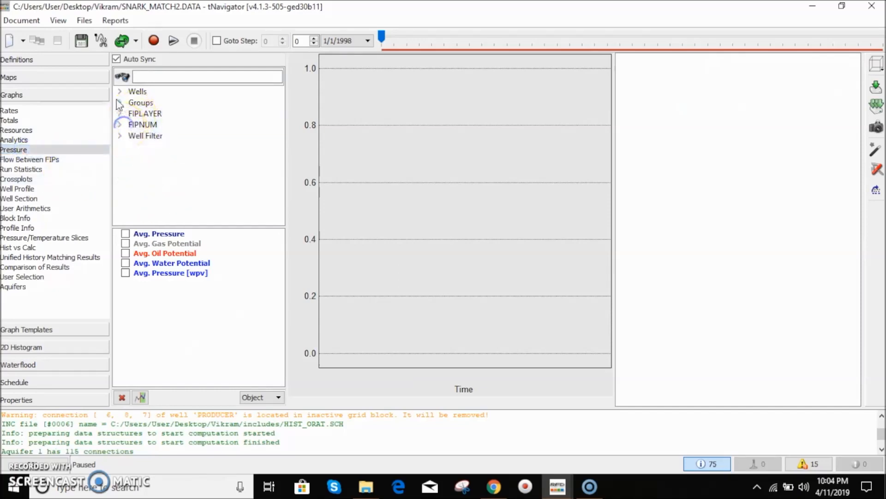
pyautogui.click(133, 91)
pyautogui.click(429, 199)
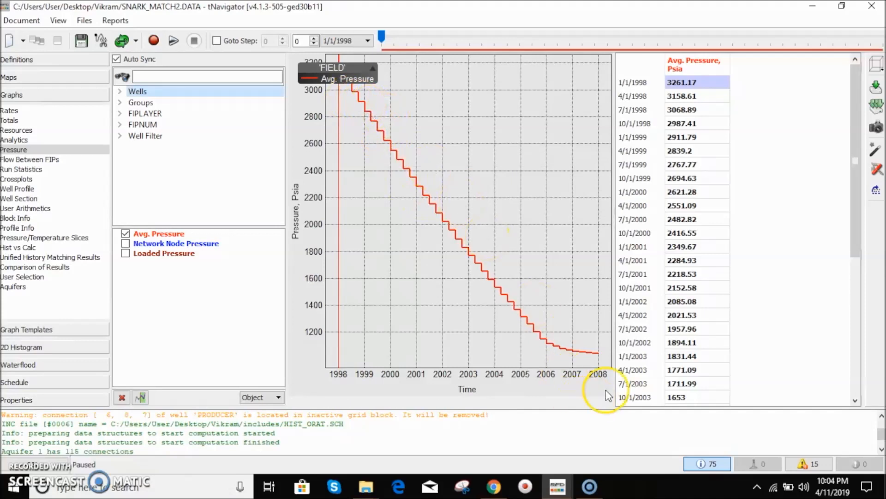
pyautogui.moveTo(595, 357)
pyautogui.moveTo(555, 347)
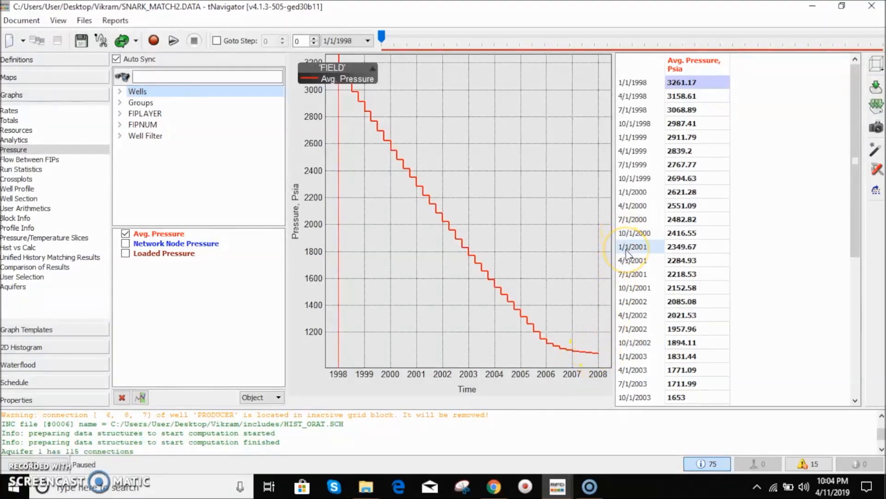
pyautogui.moveTo(506, 298)
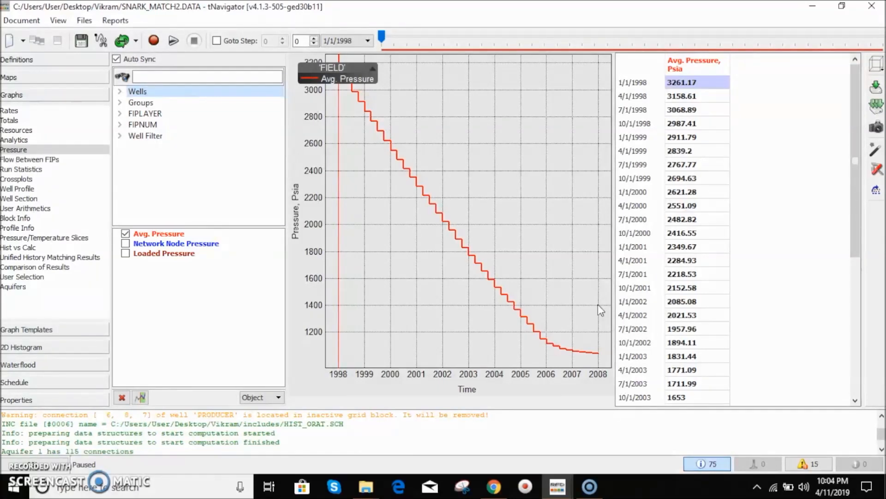
pyautogui.click(603, 337)
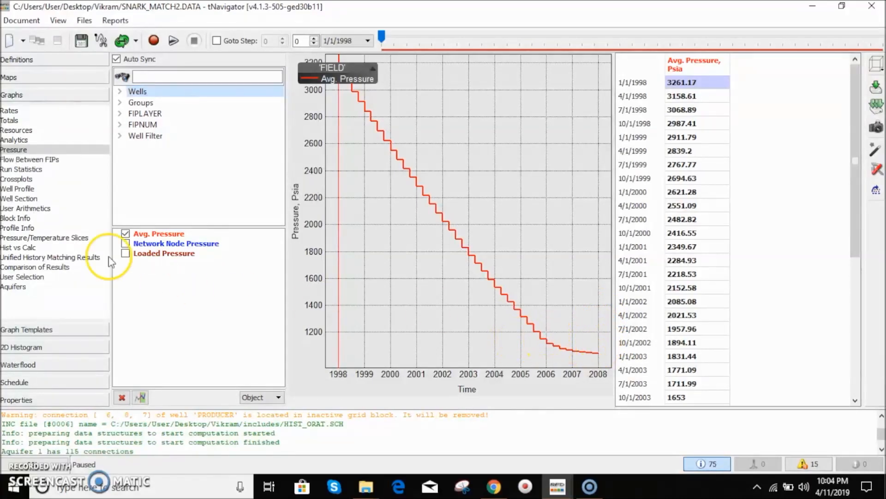
# - Open the Flow Between FIPs, Run Statistics, Crossplots and Well Profile graph categories in turn
pyautogui.click(51, 159)
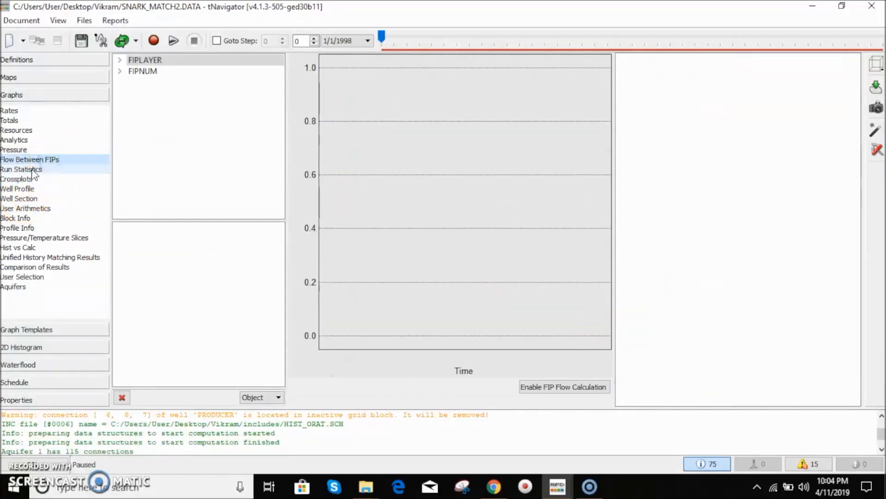
pyautogui.click(49, 170)
pyautogui.click(28, 179)
pyautogui.click(29, 188)
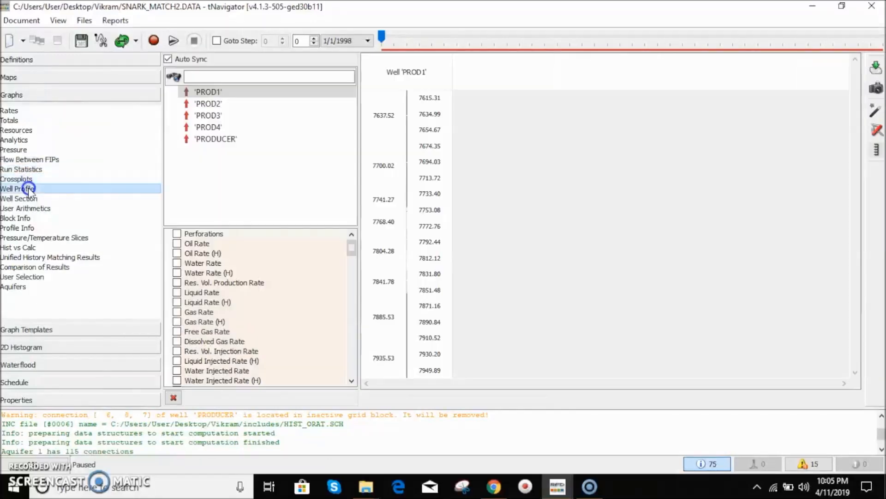
# - Show the well profiles for PROD2, PROD3, PROD4 and PRODUCER in turn
pyautogui.click(461, 316)
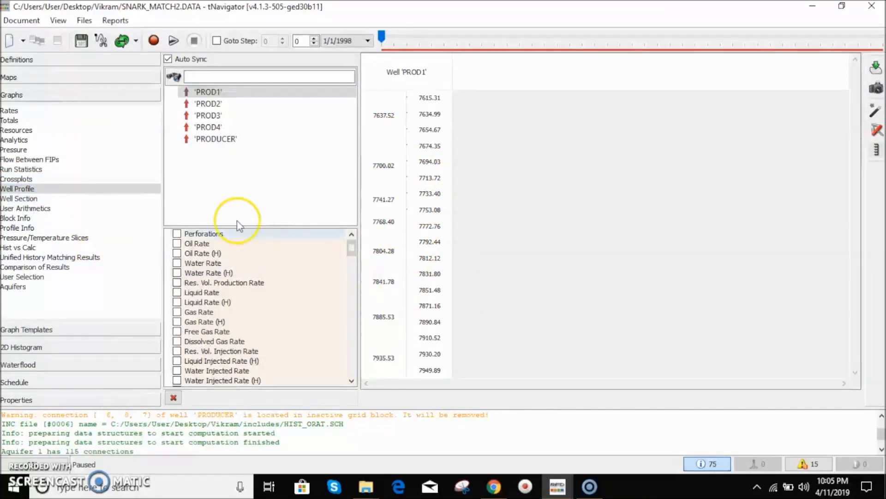
pyautogui.click(201, 104)
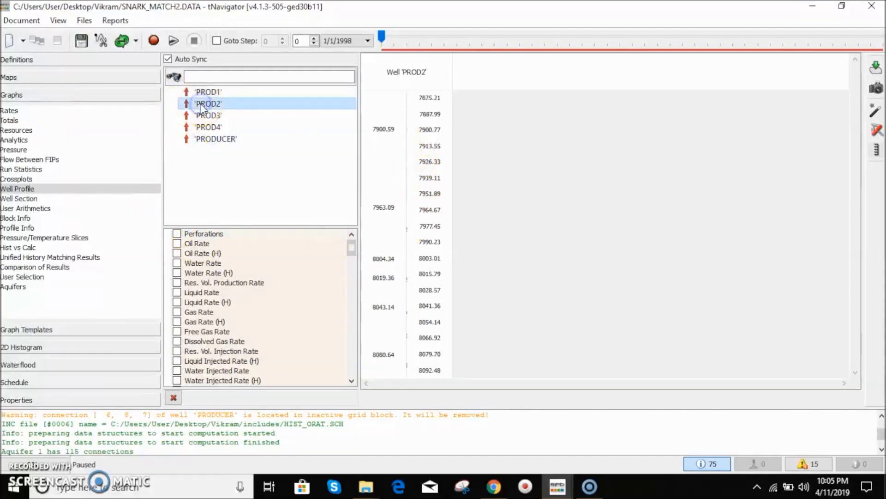
pyautogui.click(205, 115)
pyautogui.click(209, 128)
pyautogui.click(213, 138)
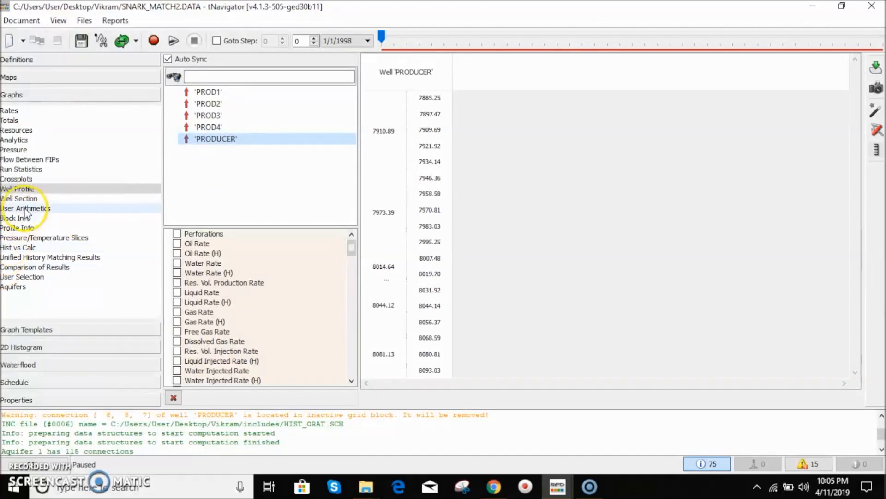
# - Open the Well Section view and tick wells PROD1 and PROD2 to display their sections
pyautogui.click(26, 210)
pyautogui.click(23, 198)
pyautogui.click(217, 81)
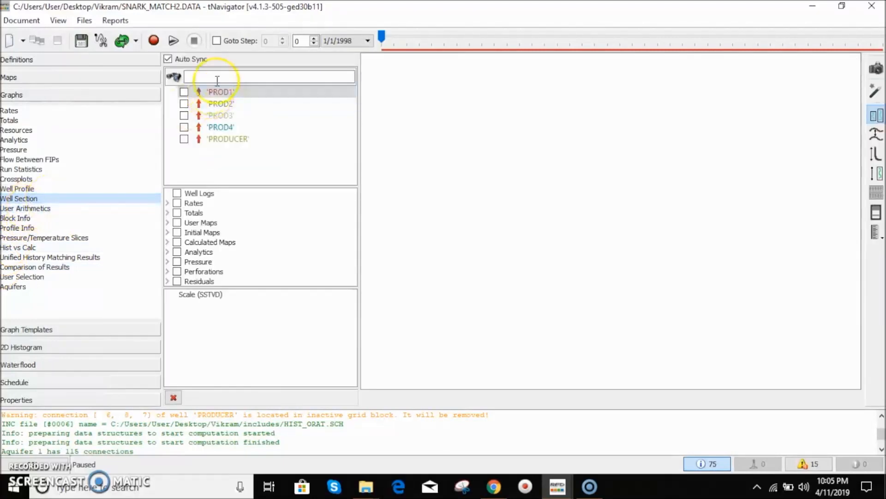
pyautogui.click(184, 92)
pyautogui.click(184, 104)
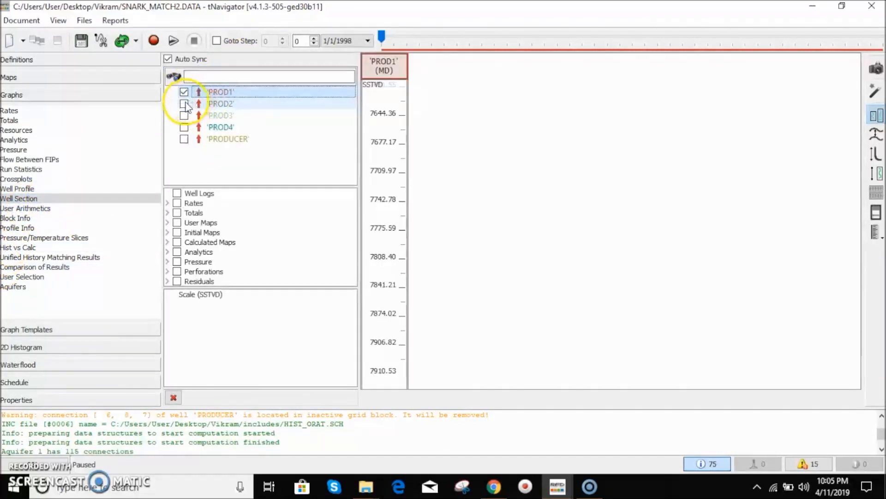
# - Clear the PROD1 well section, then open the Hist vs Calc graph and scroll its well table
pyautogui.click(184, 92)
pyautogui.click(184, 103)
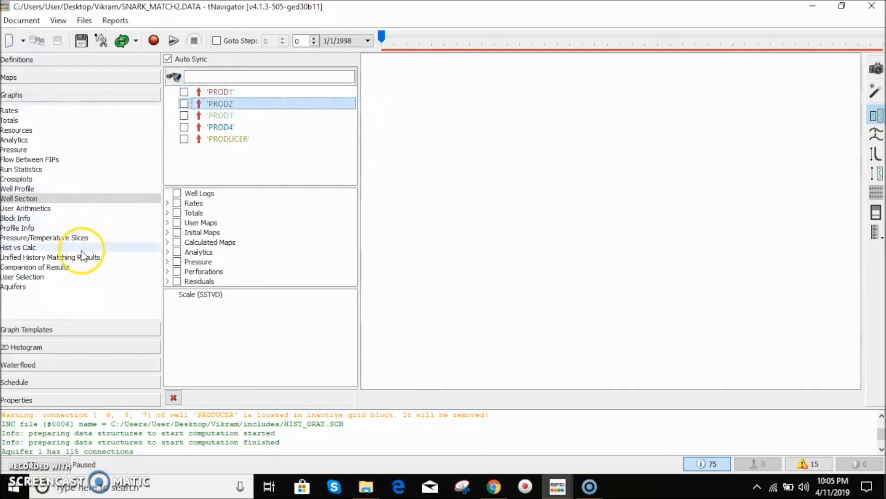
pyautogui.click(23, 247)
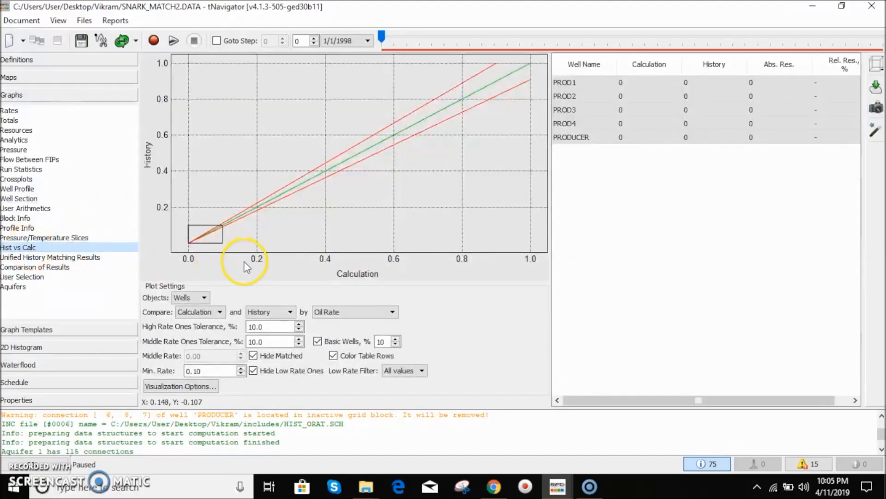
pyautogui.moveTo(696, 398); pyautogui.dragTo(654, 392)
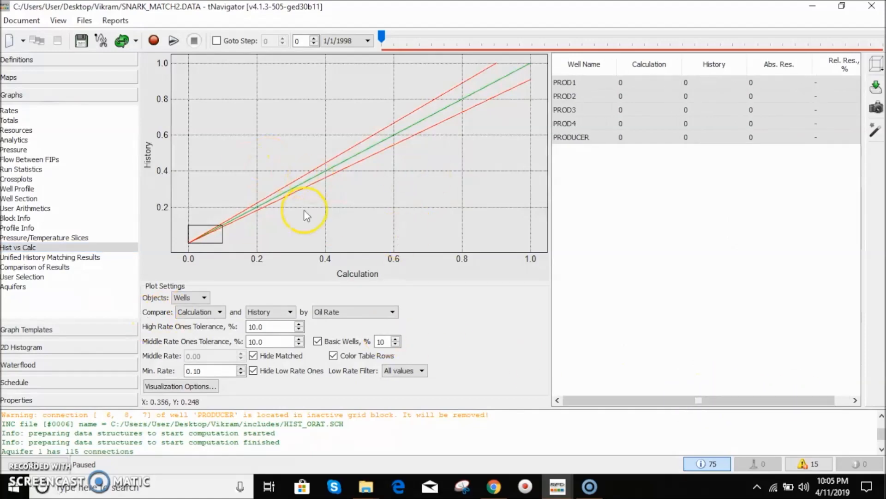
# - Open the Aquifers graph and scroll through its aquifer influx and pressure table
pyautogui.click(20, 286)
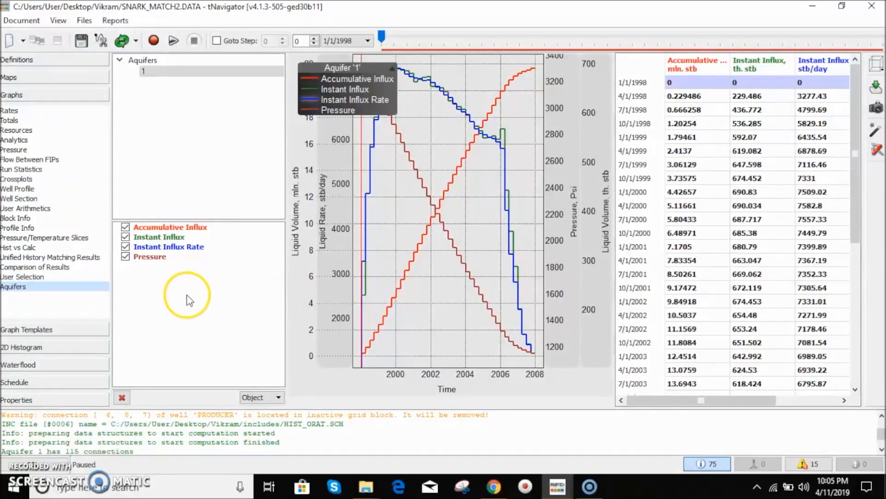
pyautogui.moveTo(860, 216); pyautogui.dragTo(857, 328)
pyautogui.rightClick(857, 329)
pyautogui.moveTo(855, 278); pyautogui.dragTo(857, 305)
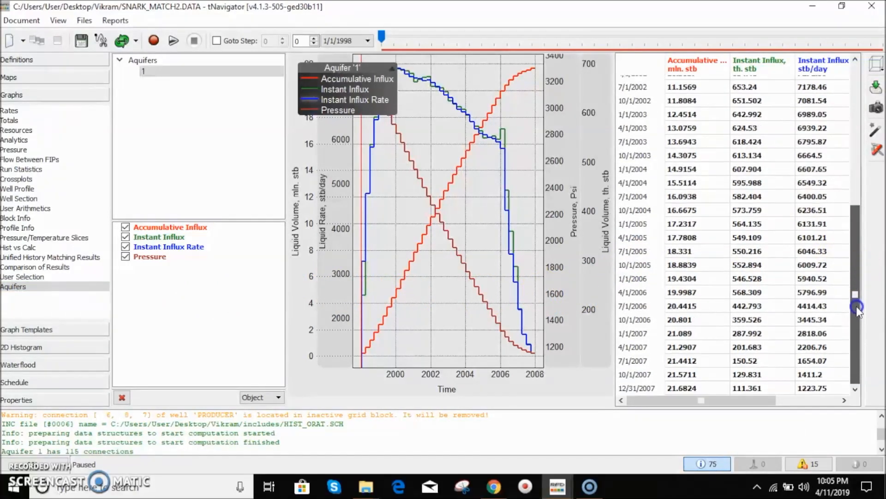
pyautogui.moveTo(672, 400); pyautogui.dragTo(752, 404)
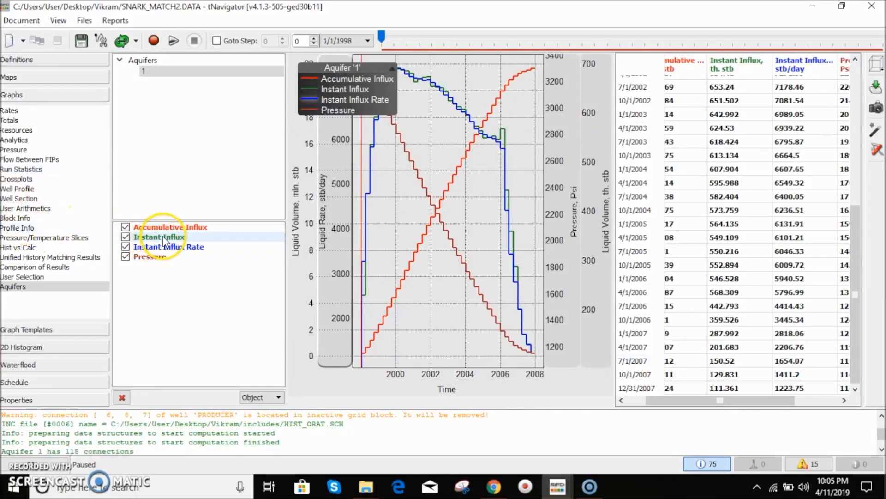
# - Open Graph Templates, open the Production Rates template for editing, and return to the template list
pyautogui.click(50, 330)
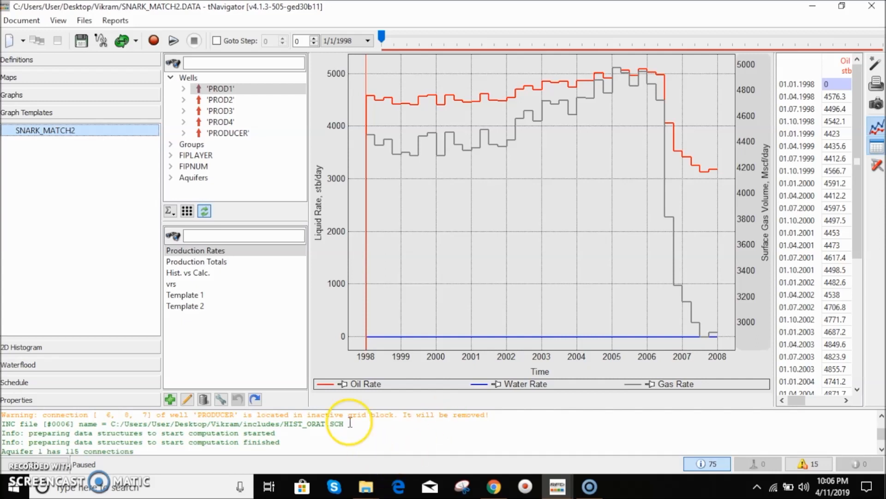
pyautogui.rightClick(231, 344)
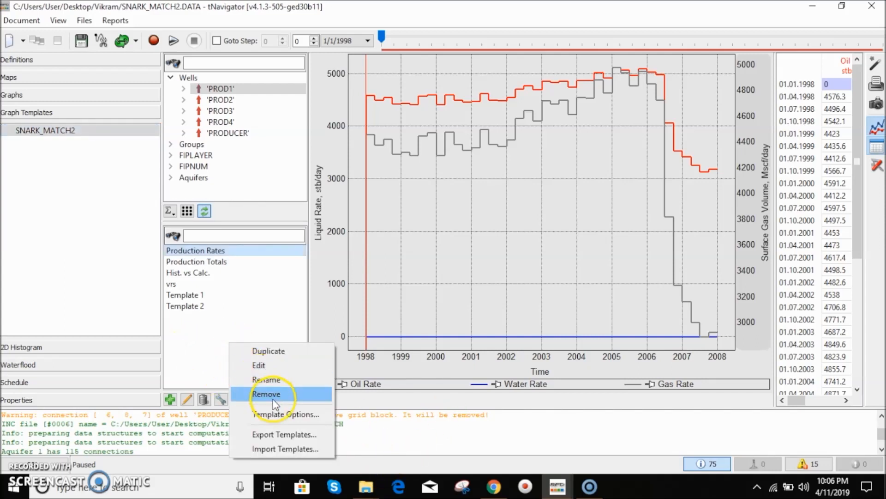
pyautogui.click(258, 366)
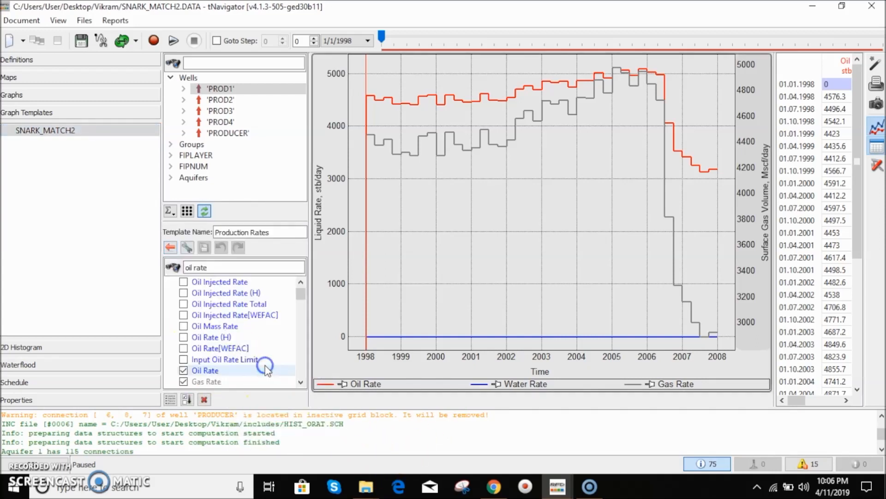
pyautogui.click(219, 268)
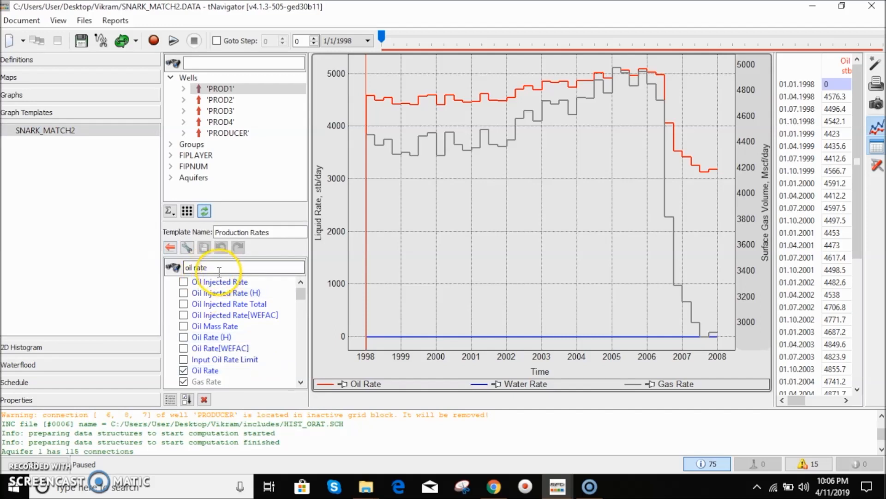
pyautogui.click(170, 247)
# - Create a new graph template and add the Oil Rate (H) and Oil Rate curves found by searching oil rate
pyautogui.click(170, 399)
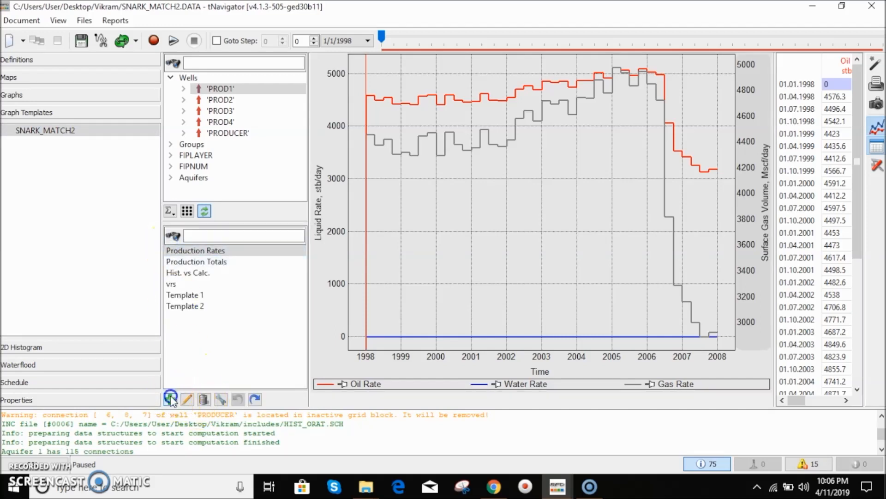
pyautogui.click(233, 267)
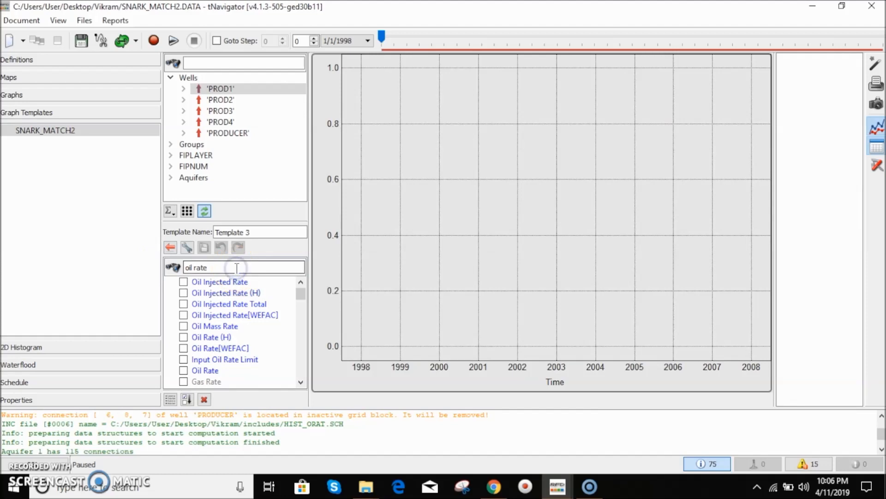
pyautogui.press('BackSpace')
pyautogui.press('BackSpace')
pyautogui.press('BackSpace')
pyautogui.press('BackSpace')
pyautogui.press('BackSpace')
pyautogui.write('o')
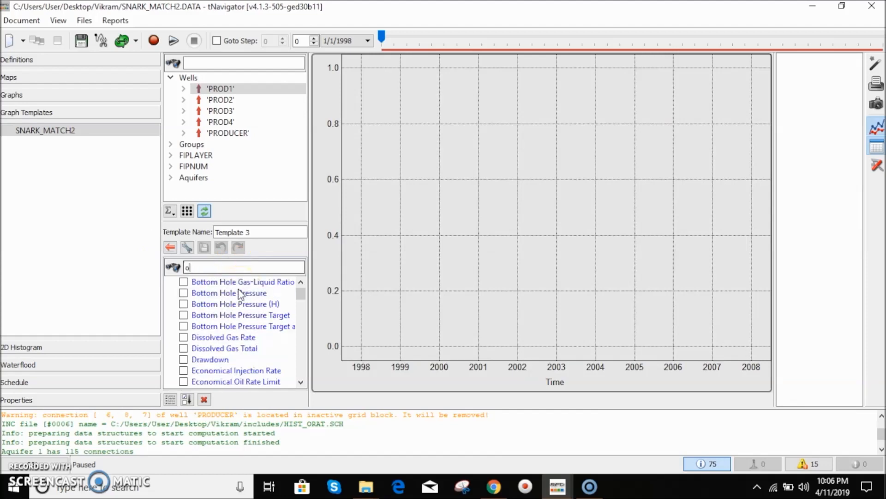
pyautogui.write('il rates')
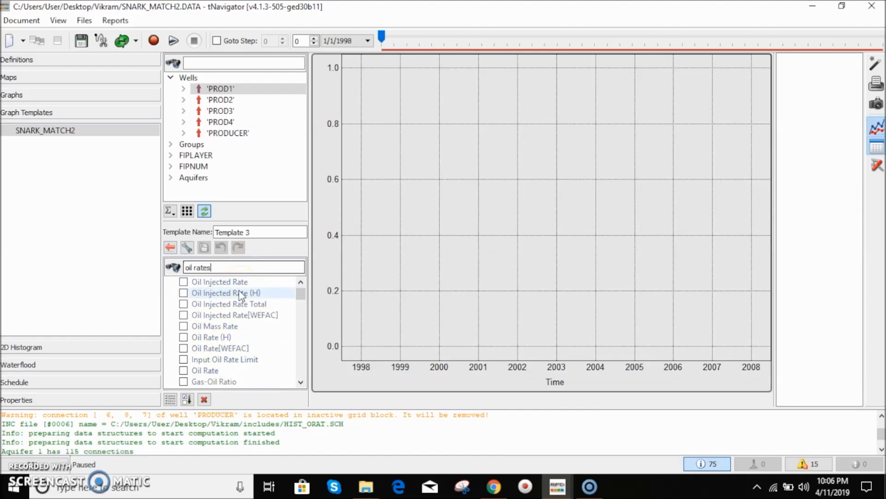
pyautogui.press('BackSpace')
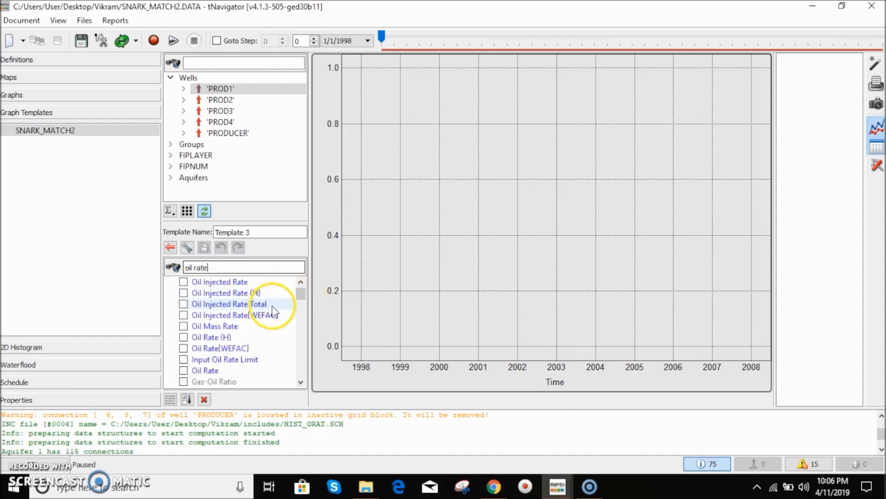
pyautogui.moveTo(300, 296); pyautogui.dragTo(301, 294)
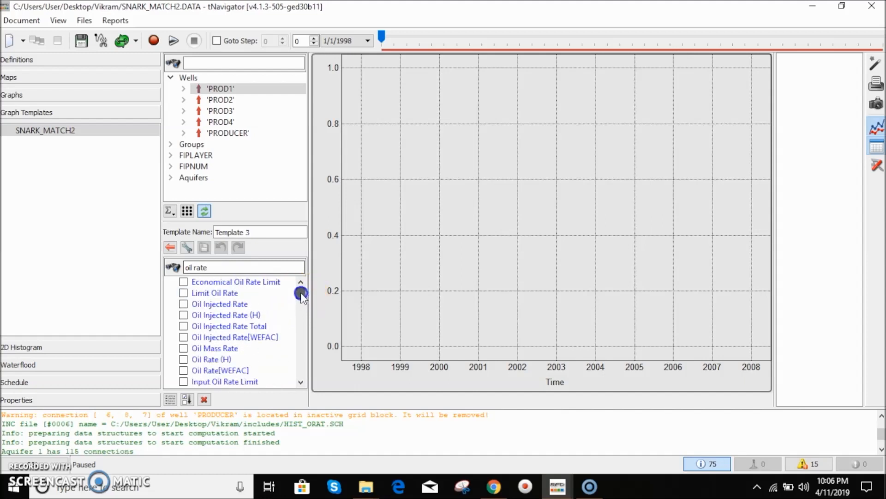
pyautogui.click(203, 359)
pyautogui.scroll(-1, 205, 360)
pyautogui.click(205, 359)
pyautogui.click(203, 248)
# - Rename the new template to oil rate and save it
pyautogui.click(261, 233)
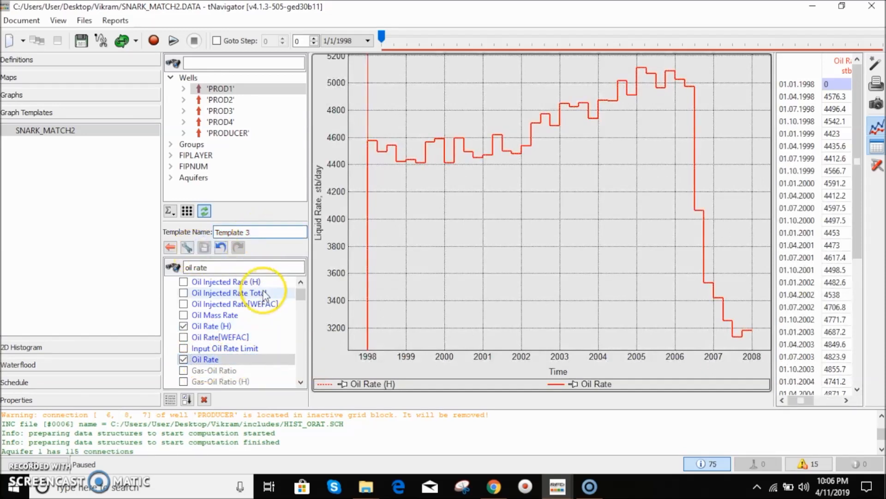
pyautogui.press('BackSpace')
pyautogui.press('BackSpace')
pyautogui.press('BackSpace')
pyautogui.press('BackSpace')
pyautogui.press('BackSpace')
pyautogui.press('BackSpace')
pyautogui.press('BackSpace')
pyautogui.press('BackSpace')
pyautogui.press('BackSpace')
pyautogui.press('BackSpace')
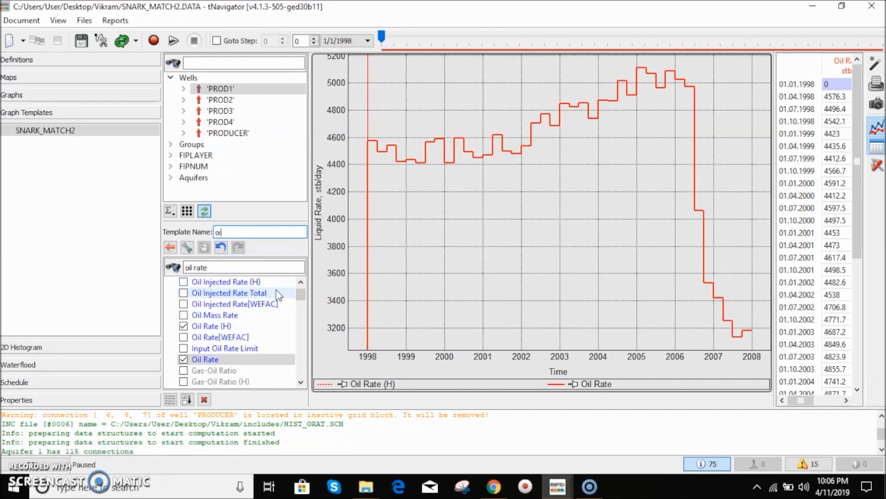
pyautogui.click(327, 326)
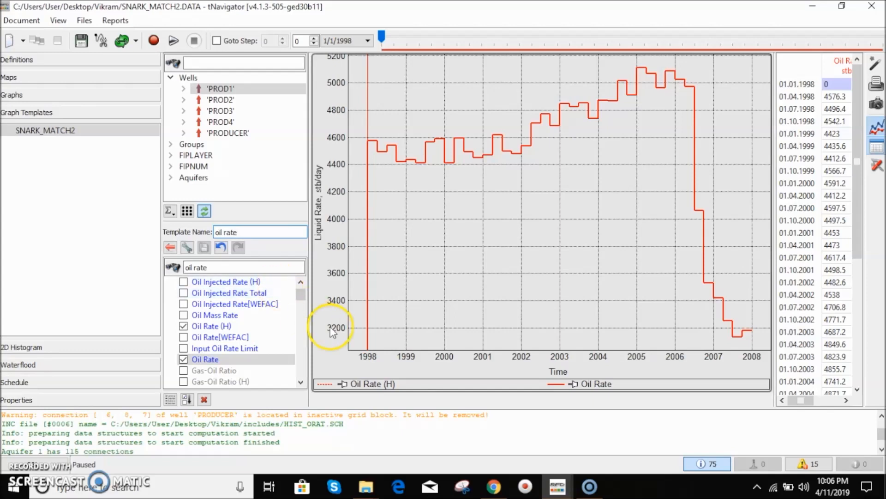
pyautogui.scroll(-1, 301, 305)
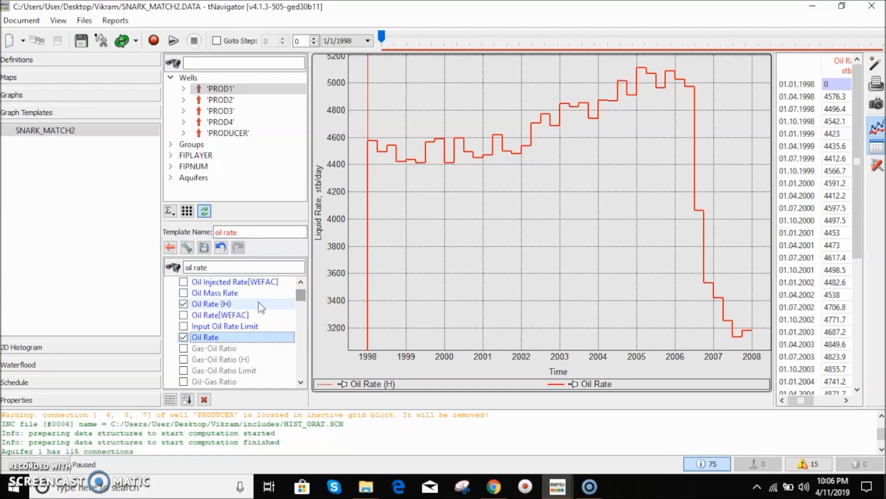
pyautogui.click(222, 270)
pyautogui.click(204, 250)
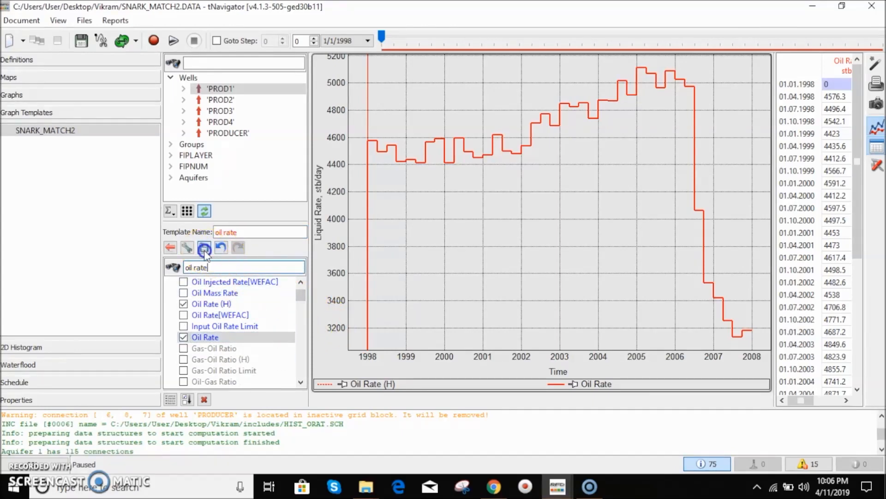
pyautogui.click(170, 247)
# - Set the oil rate template's layout to a 2 × 2 grid of graphs
pyautogui.click(224, 348)
pyautogui.click(186, 323)
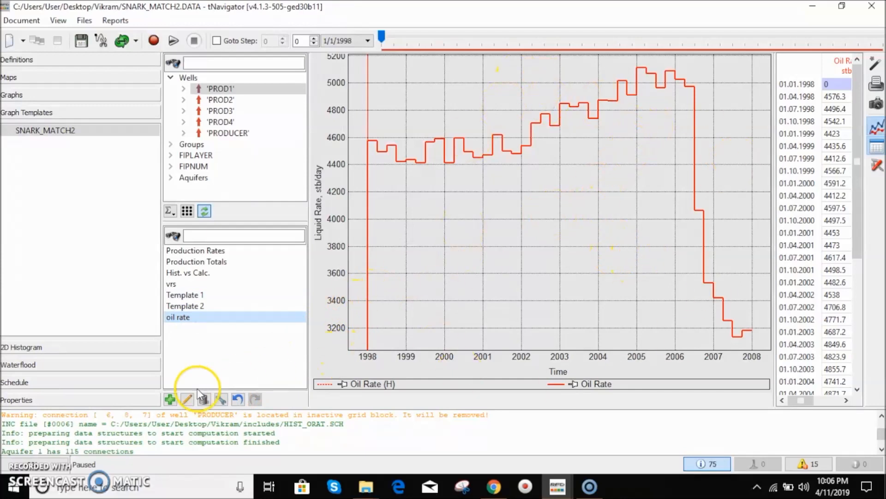
pyautogui.click(220, 399)
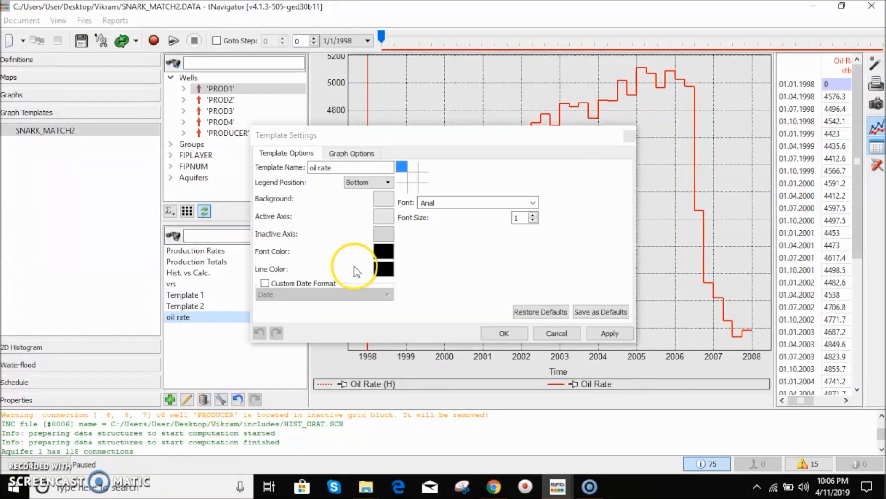
pyautogui.click(416, 181)
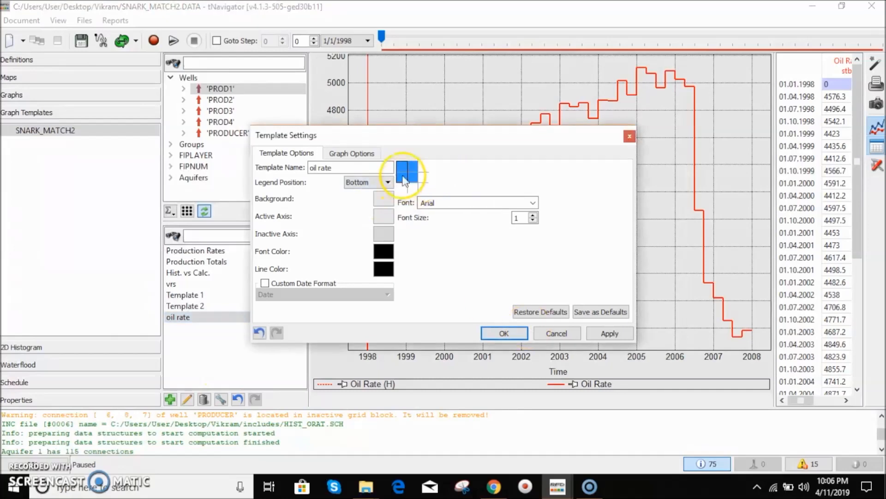
pyautogui.click(426, 184)
pyautogui.click(418, 179)
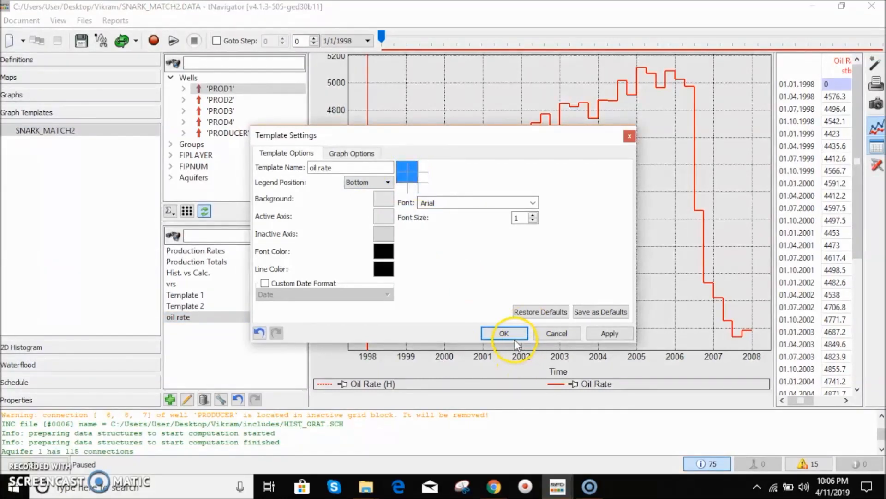
pyautogui.click(501, 333)
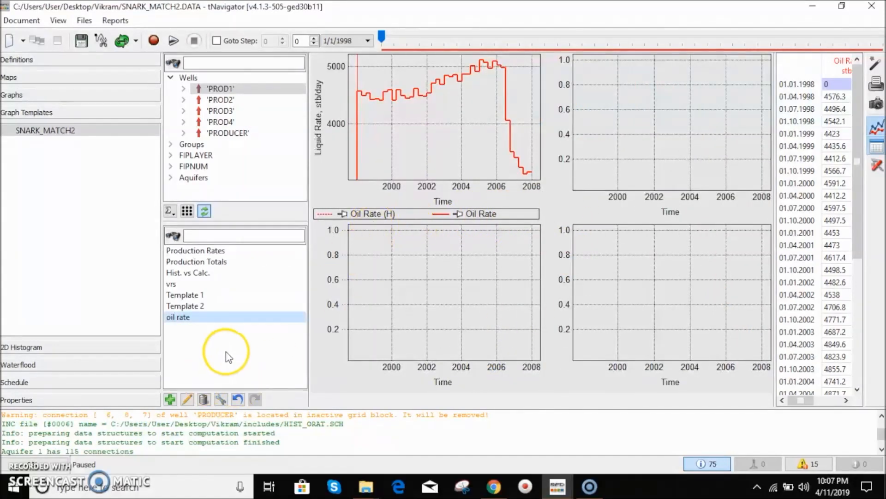
# - Add Water Rate and Water Rate (H) curves to the upper-right graph of the oil rate template and save
pyautogui.doubleClick(183, 317)
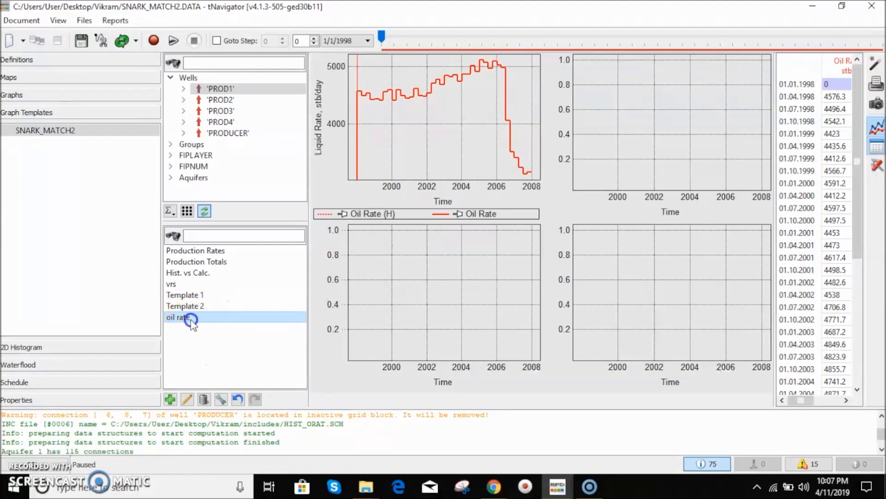
pyautogui.click(637, 170)
pyautogui.click(226, 268)
pyautogui.press('BackSpace')
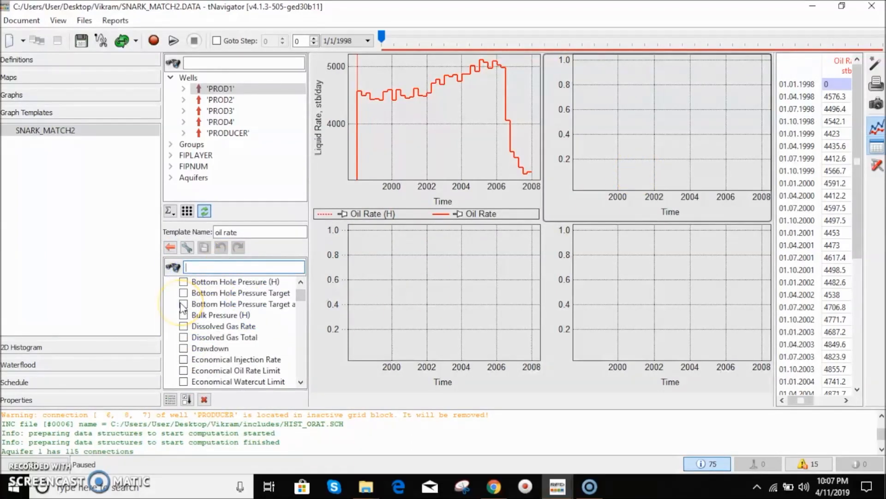
pyautogui.write('water')
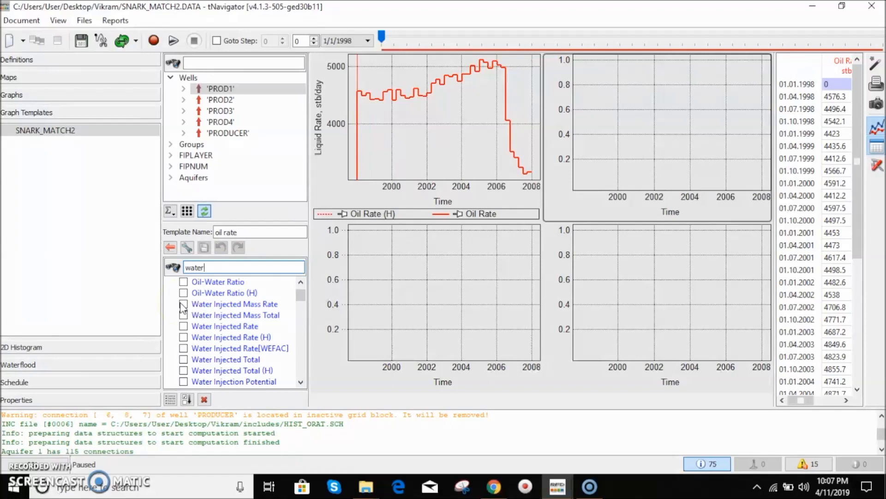
pyautogui.scroll(-1, 213, 358)
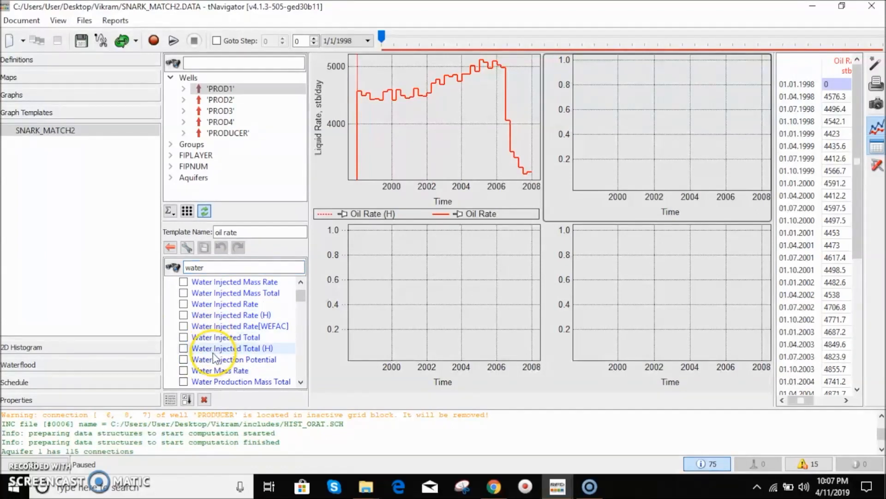
pyautogui.scroll(-3, 221, 373)
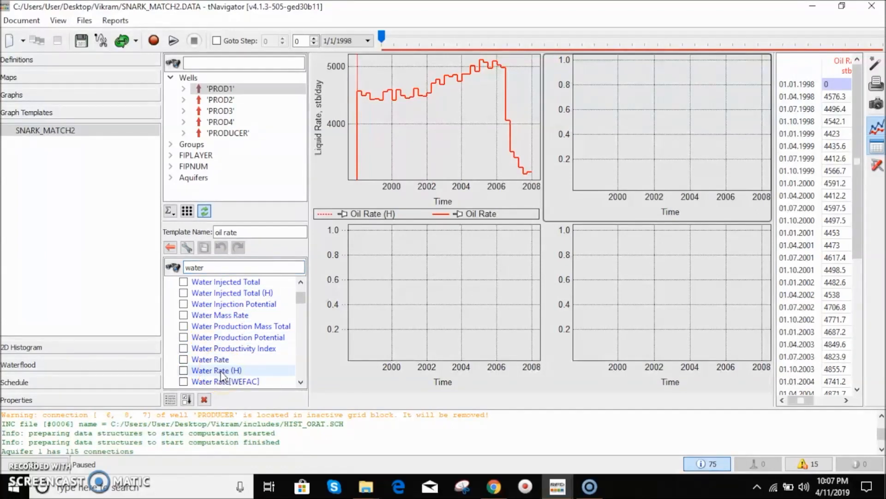
pyautogui.click(217, 359)
pyautogui.click(225, 370)
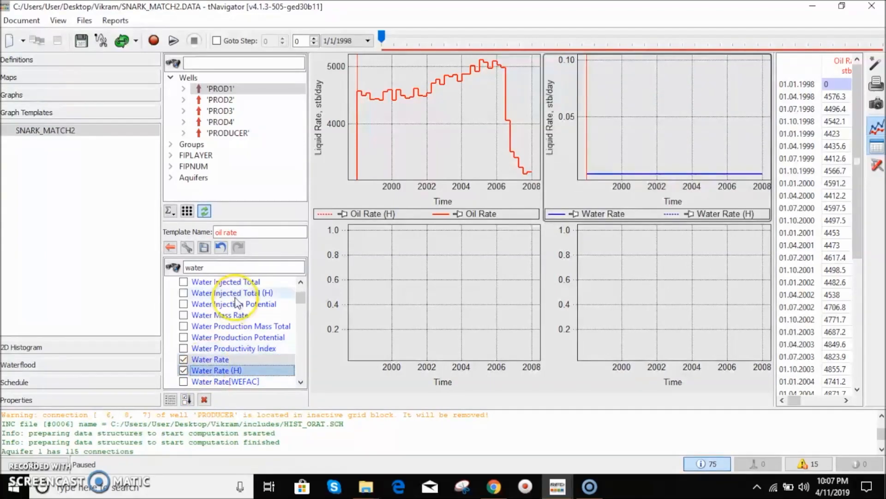
pyautogui.click(203, 248)
# - Add Gas Rate and Gas Rate (H) curves to the lower-left graph, then undo the Gas Rate (H) curve
pyautogui.click(440, 290)
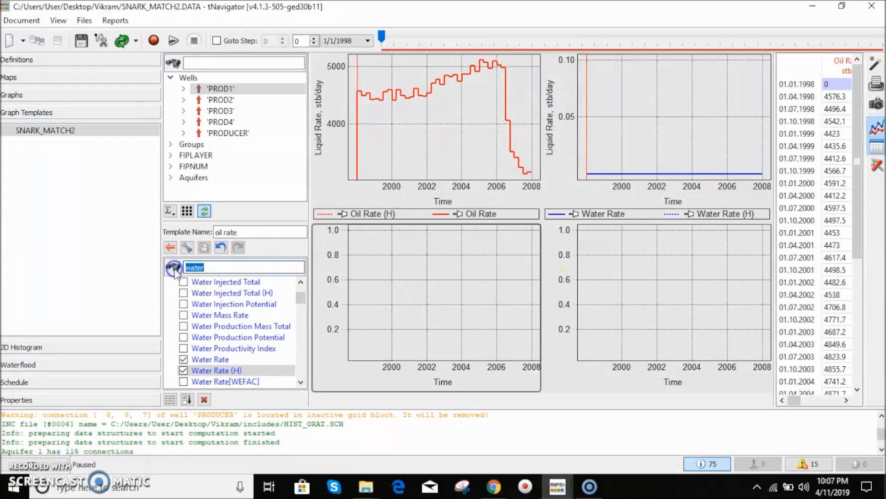
pyautogui.write('gas')
pyautogui.click(223, 327)
pyautogui.click(223, 338)
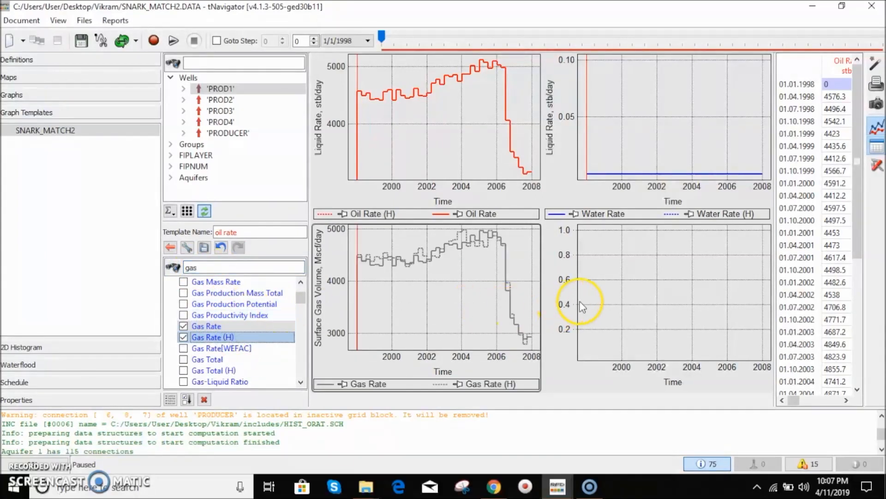
pyautogui.click(221, 248)
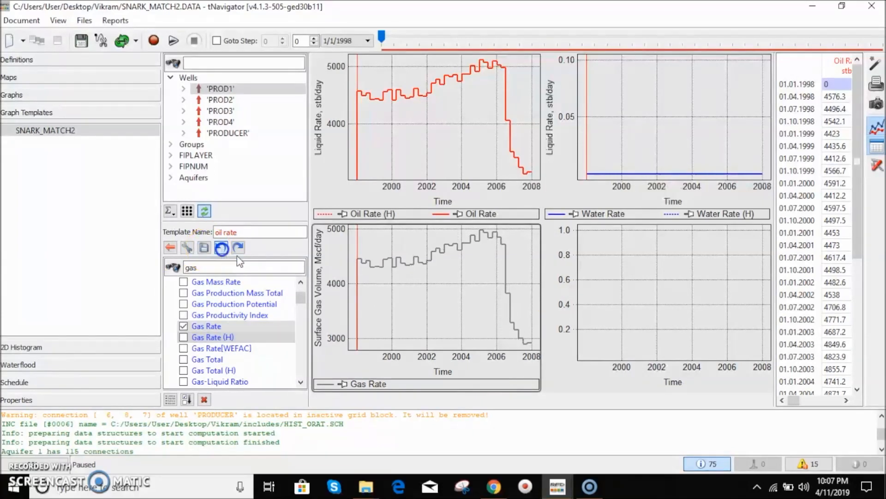
# - Add Bottom Hole Pressure and Bottom Hole Pressure (H) curves to the lower-right graph and save the template
pyautogui.click(634, 298)
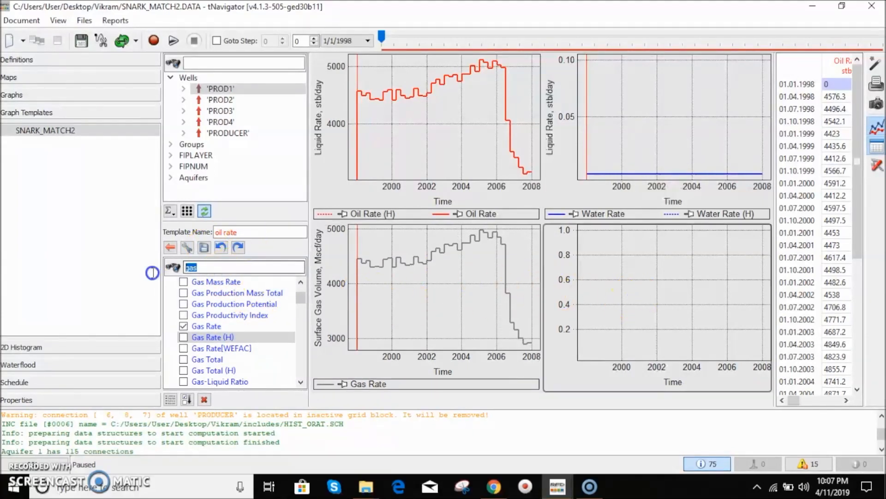
pyautogui.write('bottto')
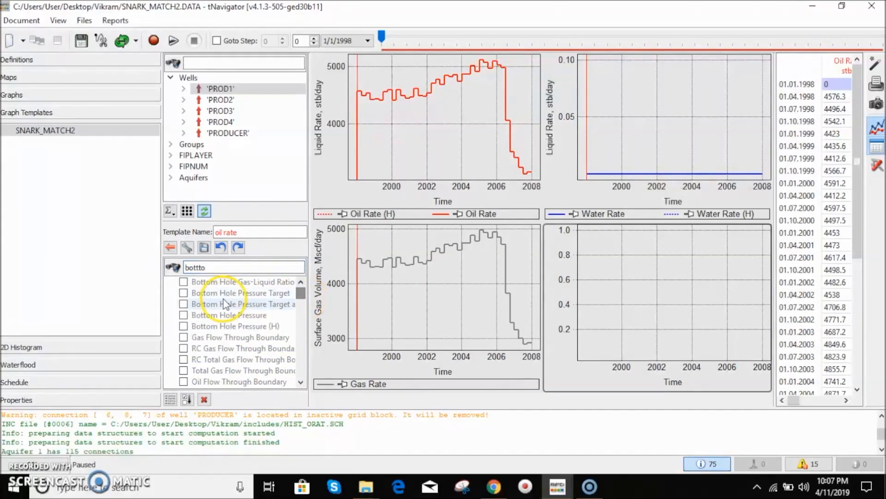
pyautogui.click(218, 267)
pyautogui.press('BackSpace')
pyautogui.press('BackSpace')
pyautogui.press('BackSpace')
pyautogui.click(244, 317)
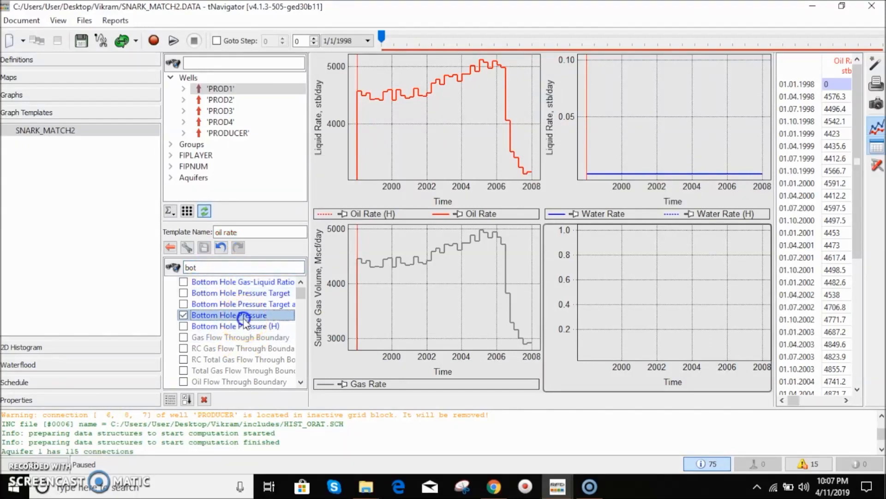
pyautogui.click(244, 326)
pyautogui.click(204, 247)
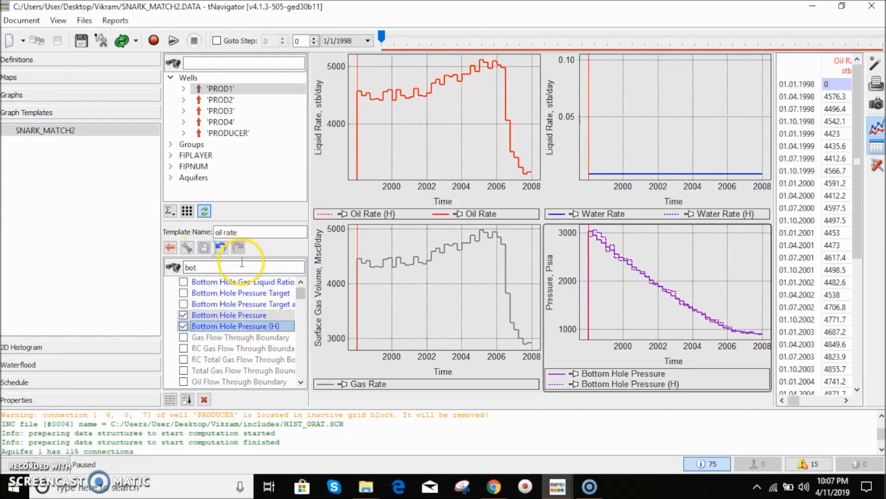
# - Rename the template to VRS, save it, and return to the templates list with VRS selected
pyautogui.doubleClick(229, 230)
pyautogui.press('BackSpace')
pyautogui.click(231, 265)
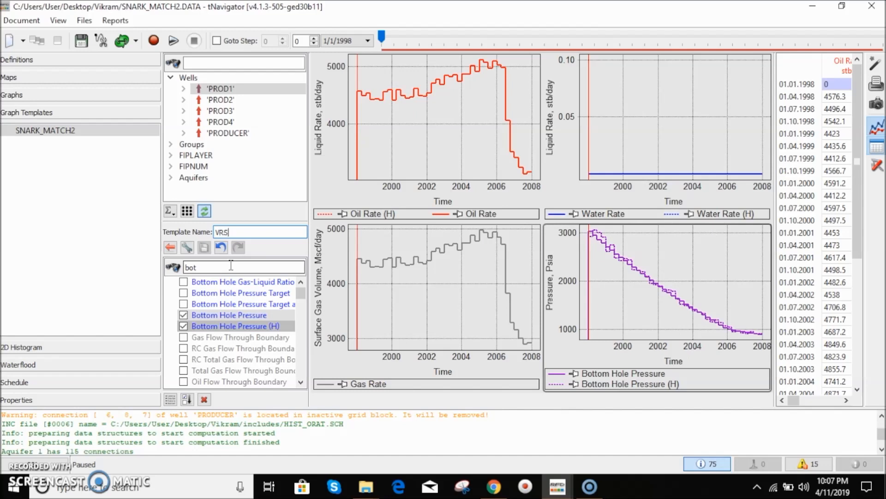
pyautogui.click(235, 232)
pyautogui.click(204, 247)
pyautogui.click(170, 248)
pyautogui.click(183, 320)
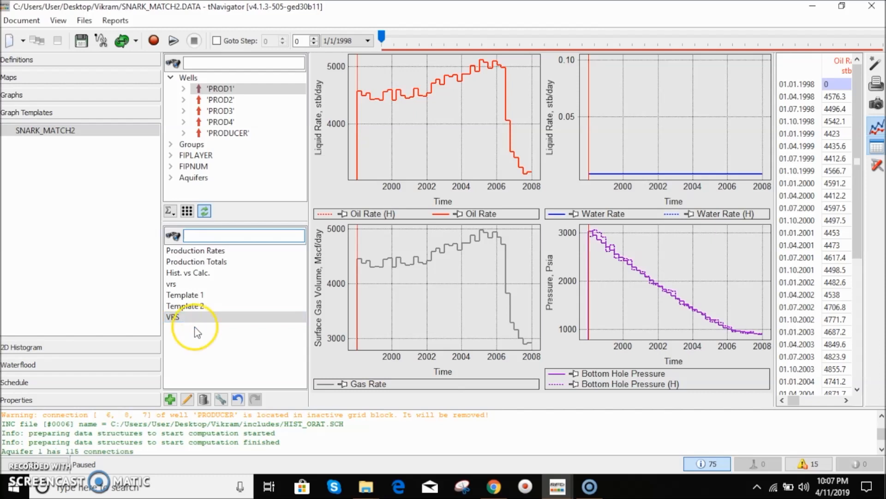
# - Open the SNARK_MATCH2.DATA file in Notepad and scroll through it down to the schedule section
pyautogui.click(84, 20)
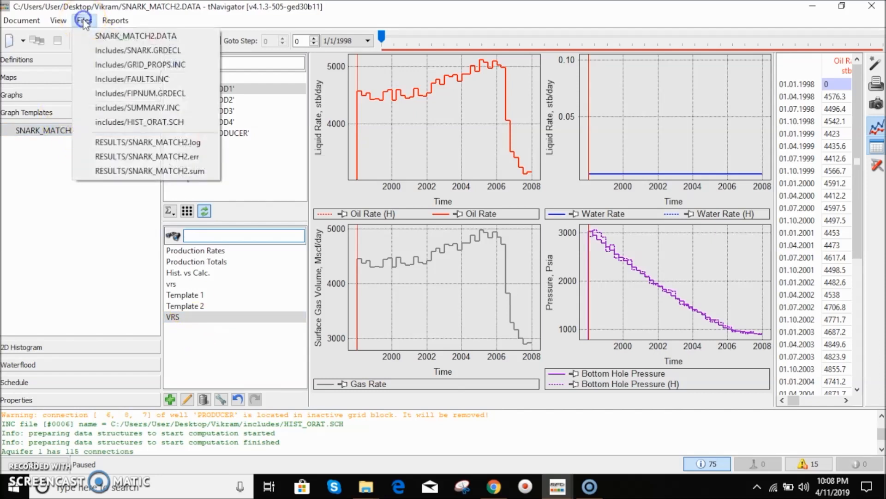
pyautogui.click(100, 37)
pyautogui.moveTo(292, 106); pyautogui.dragTo(583, 67)
pyautogui.scroll(-5, 511, 251)
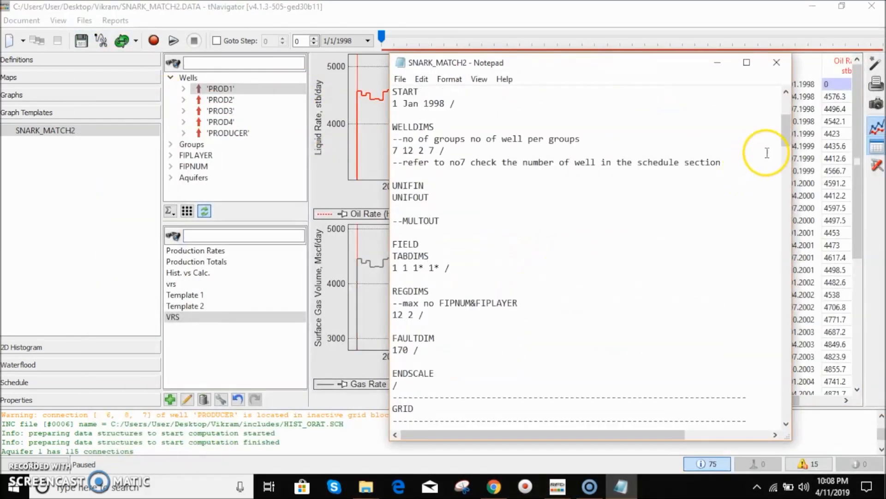
pyautogui.moveTo(785, 136); pyautogui.dragTo(773, 391)
pyautogui.scroll(-2, 525, 313)
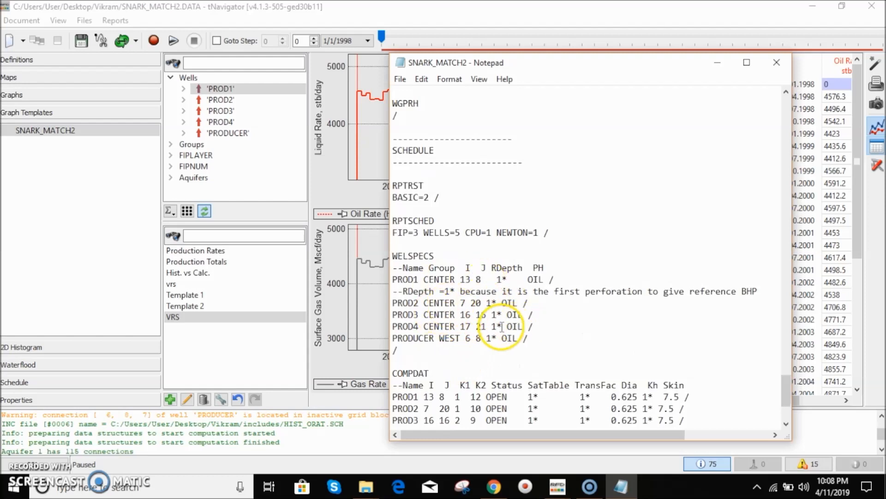
pyautogui.scroll(-4, 522, 321)
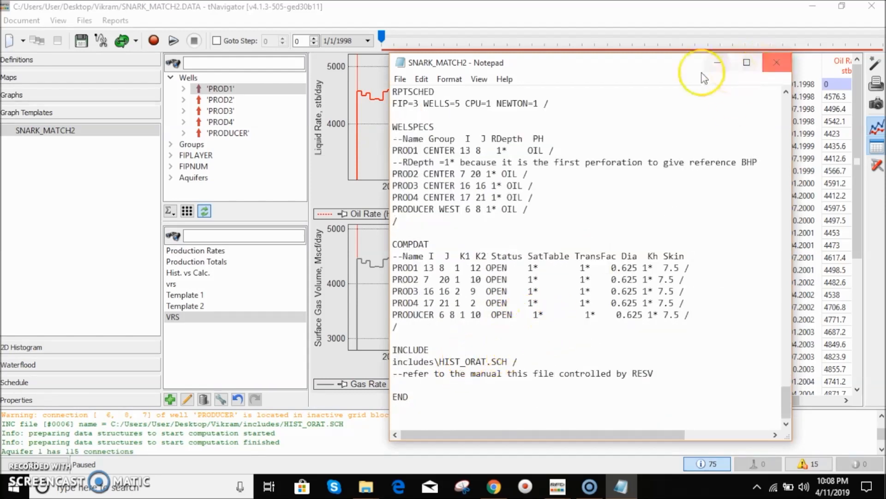
# - Save the data file as SNARK_MATCH3.DATA with the All Files type, and minimize Notepad
pyautogui.click(399, 81)
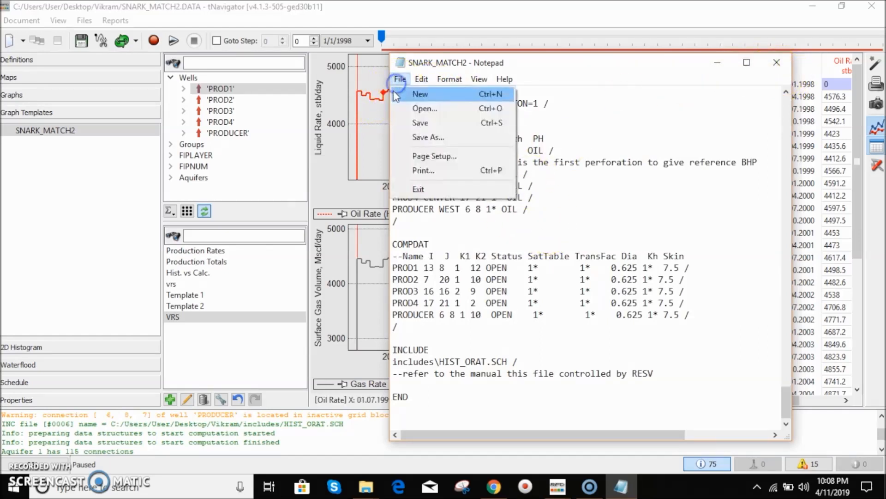
pyautogui.click(435, 137)
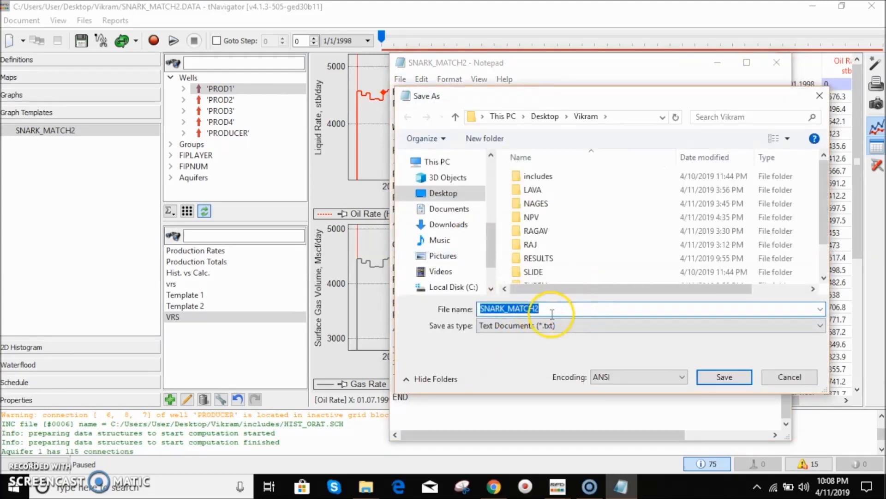
pyautogui.click(546, 309)
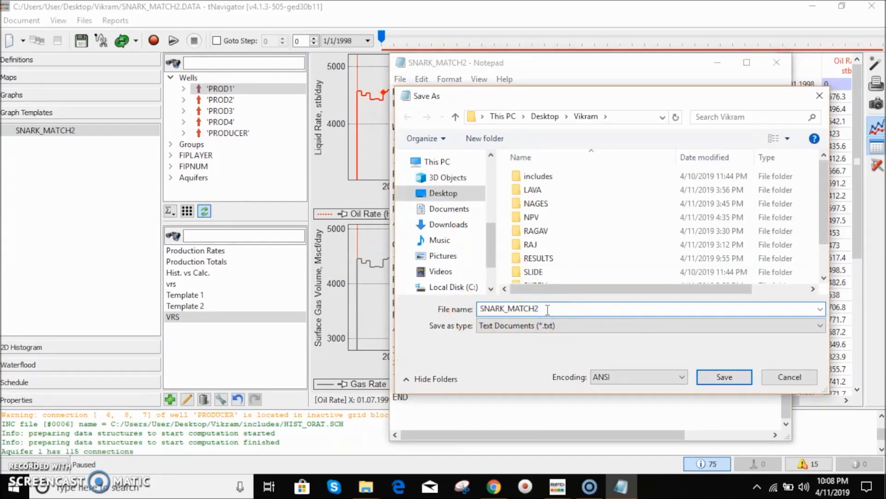
pyautogui.press('BackSpace')
pyautogui.write('3')
pyautogui.click(566, 319)
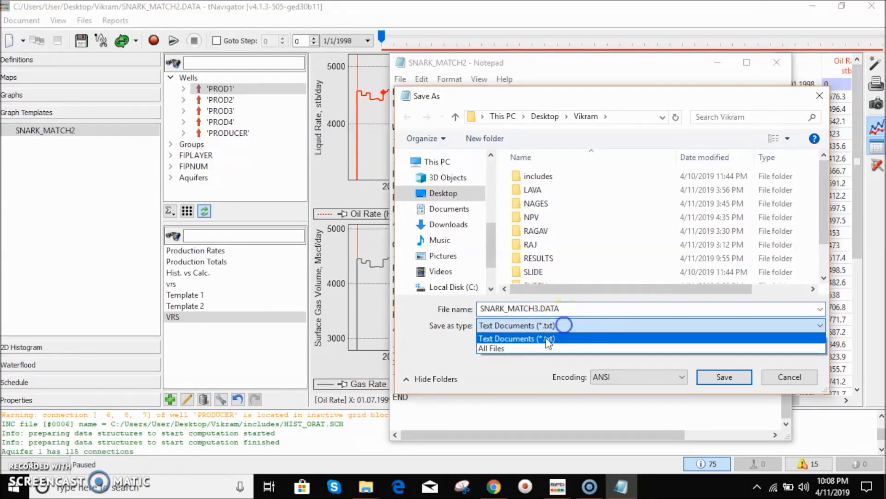
pyautogui.click(516, 351)
pyautogui.click(727, 375)
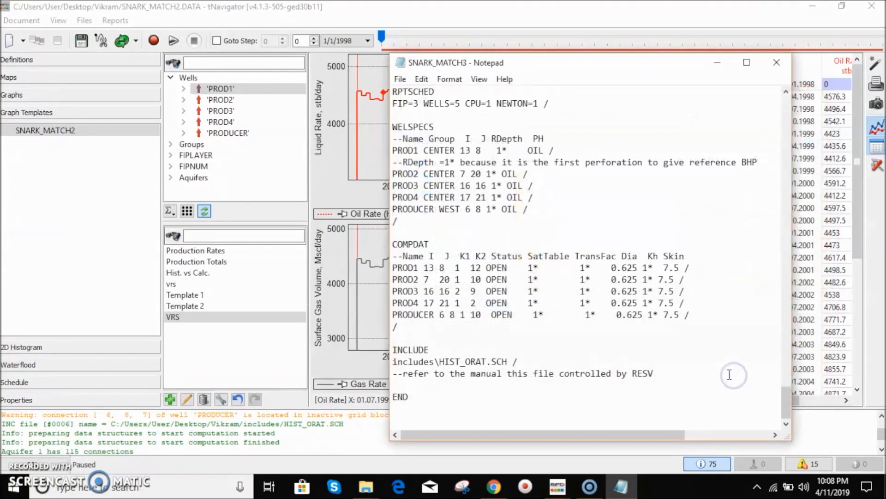
pyautogui.click(709, 62)
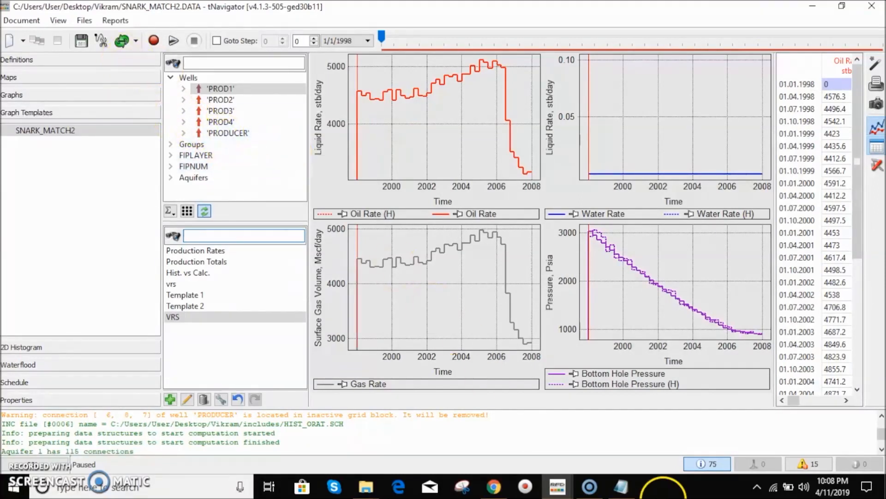
# - Export the VRS template to the file VRS.grt, replacing the existing file
pyautogui.click(123, 44)
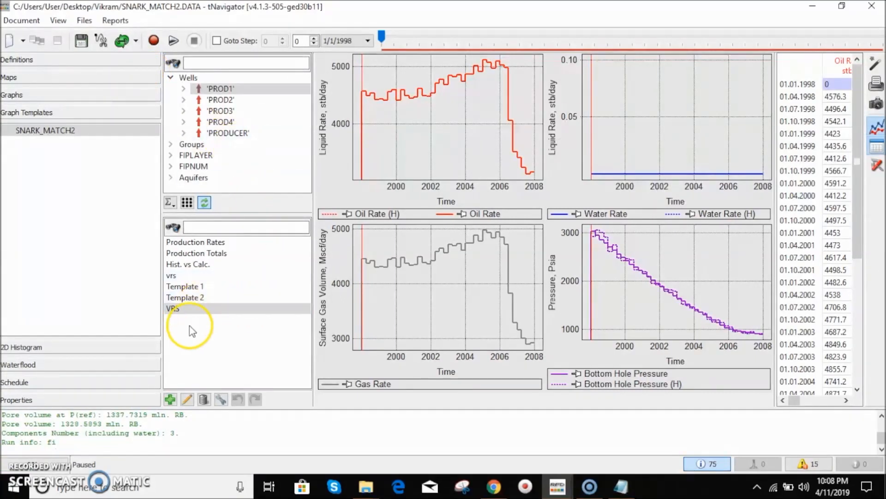
pyautogui.click(189, 313)
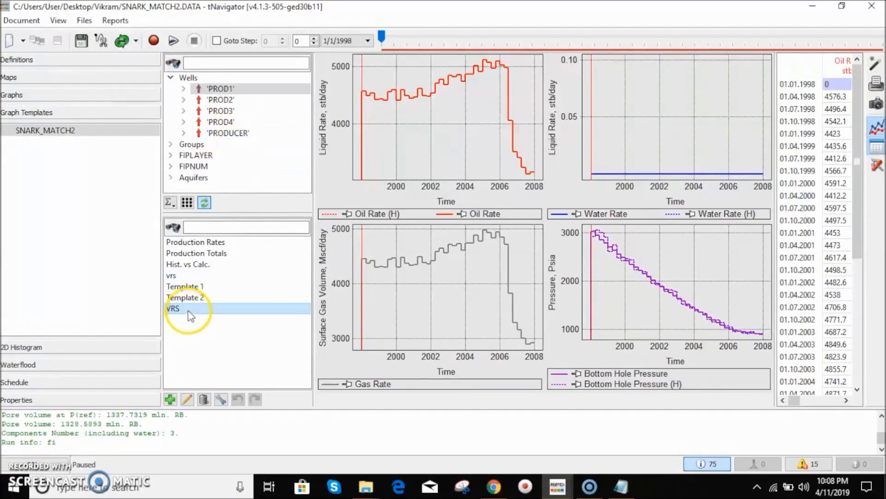
pyautogui.rightClick(187, 310)
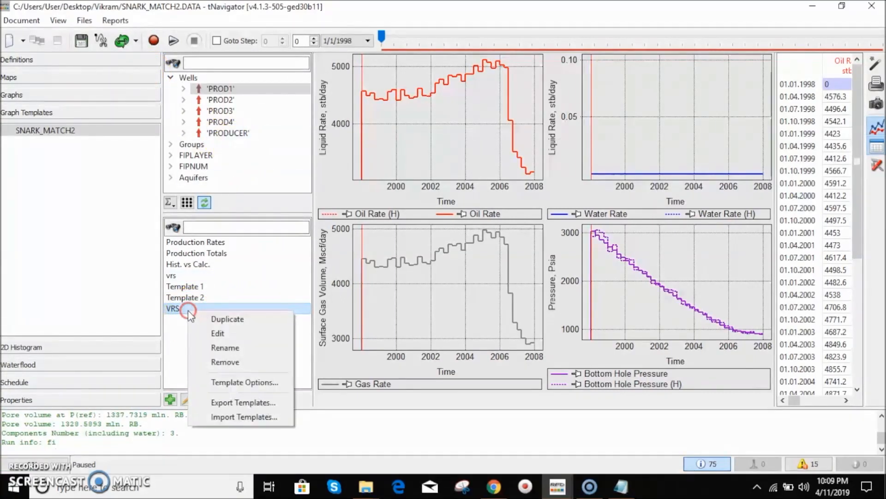
pyautogui.click(223, 403)
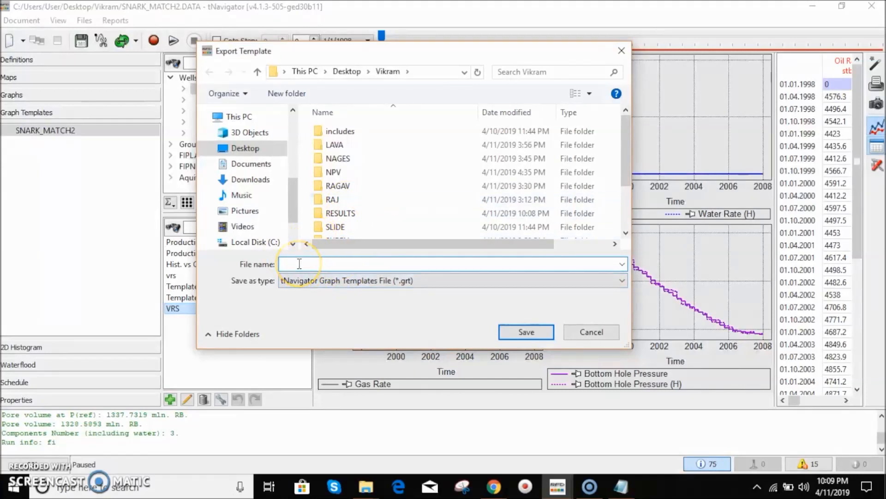
pyautogui.write('VRS')
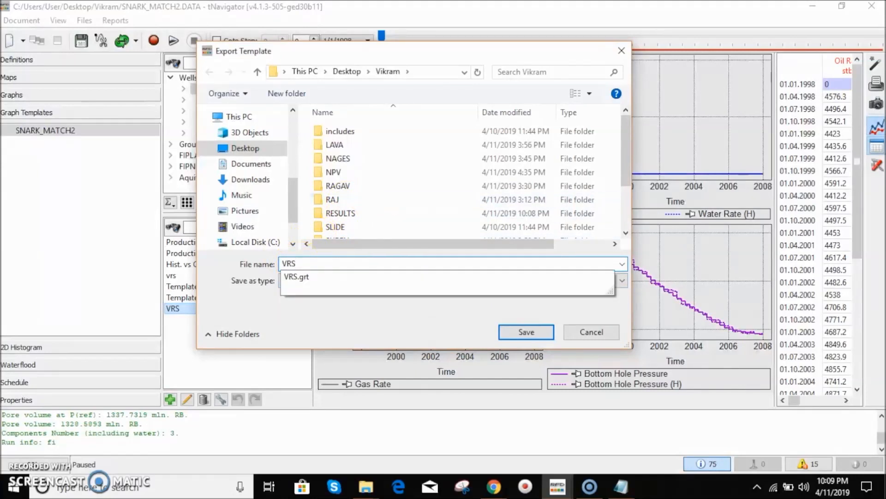
pyautogui.click(477, 287)
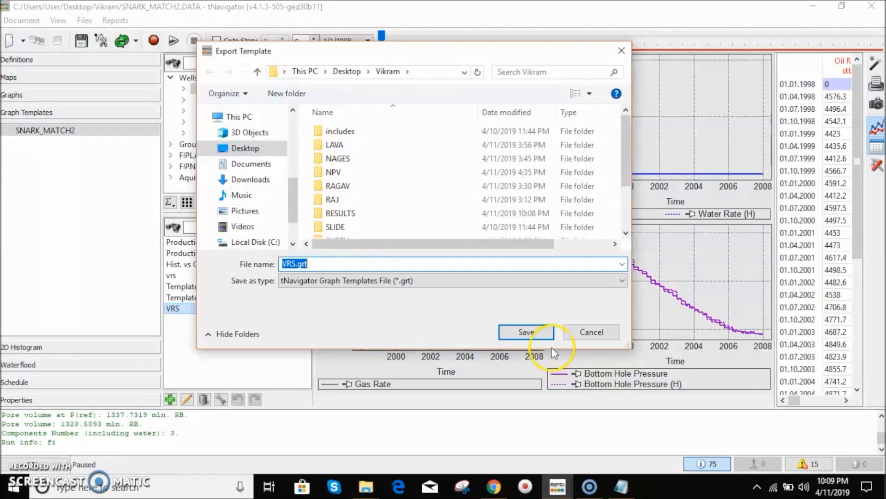
pyautogui.click(528, 333)
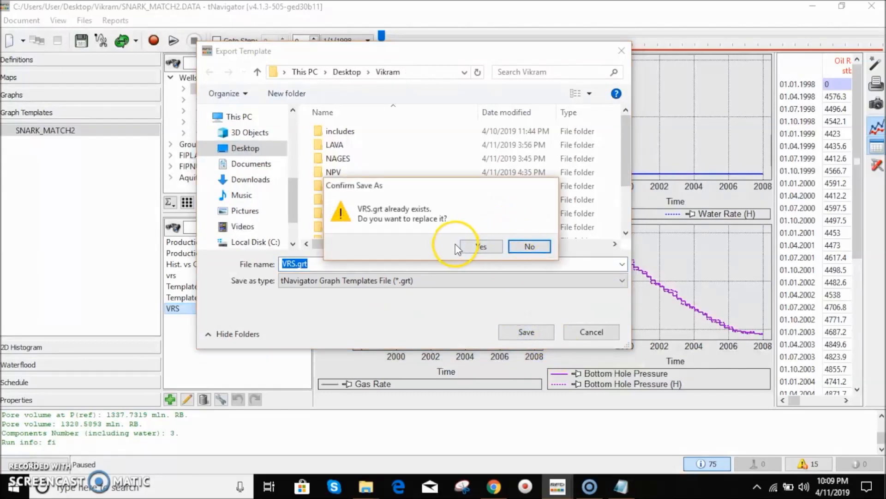
pyautogui.click(467, 248)
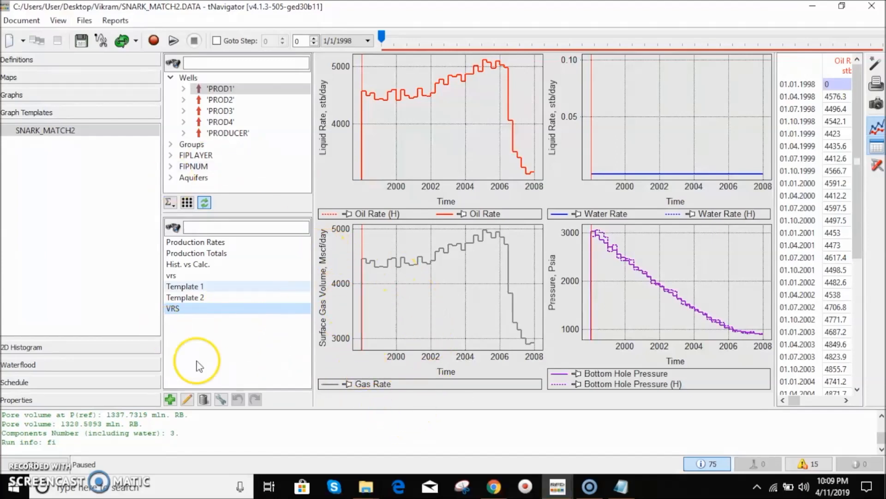
# - Open the SNARK_MATCH3 model from the Vikram folder in tNavigator
pyautogui.moveTo(558, 486)
pyautogui.click(505, 454)
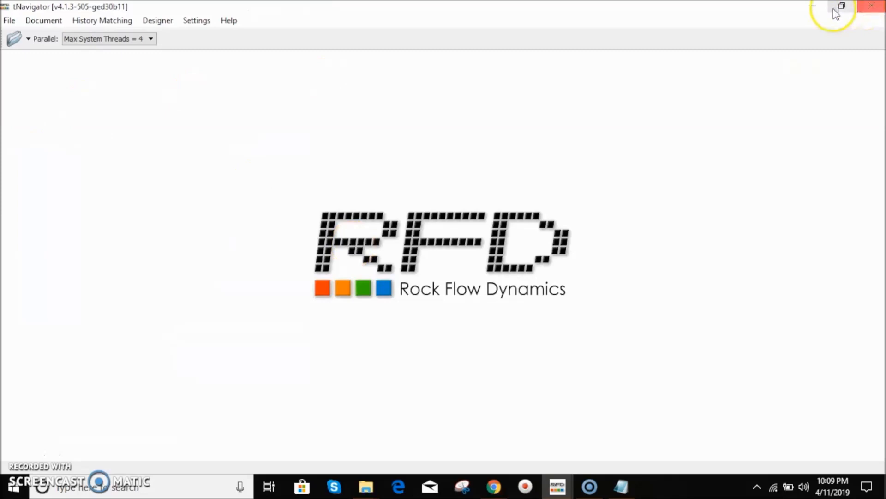
pyautogui.click(13, 39)
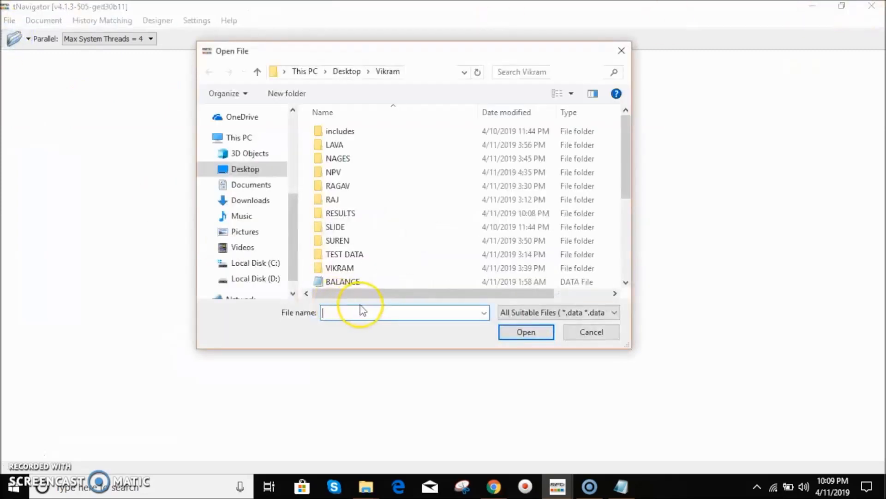
pyautogui.scroll(-4, 362, 243)
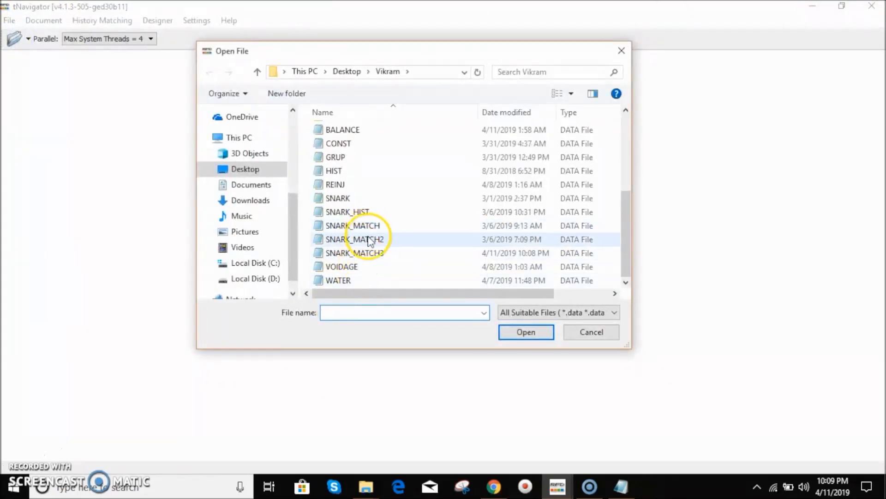
pyautogui.click(367, 253)
pyautogui.click(527, 333)
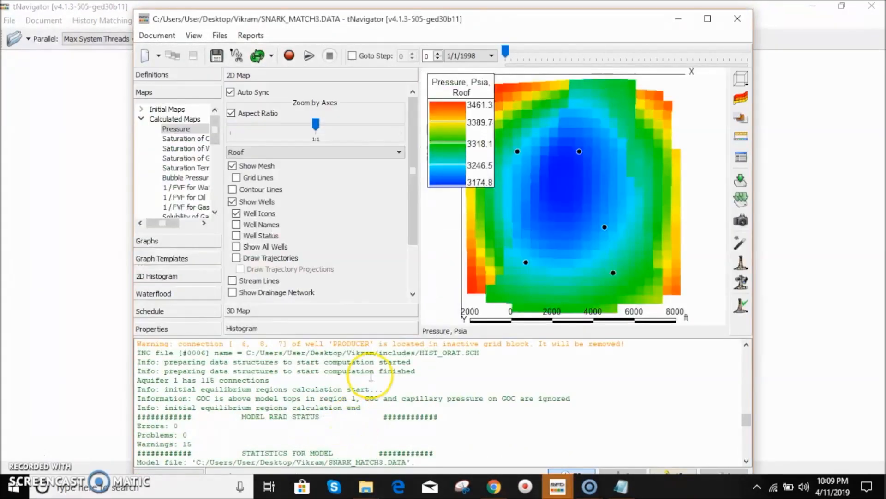
# - Run the SNARK_MATCH3 simulation, open the graph templates, and maximize the model window
pyautogui.click(290, 55)
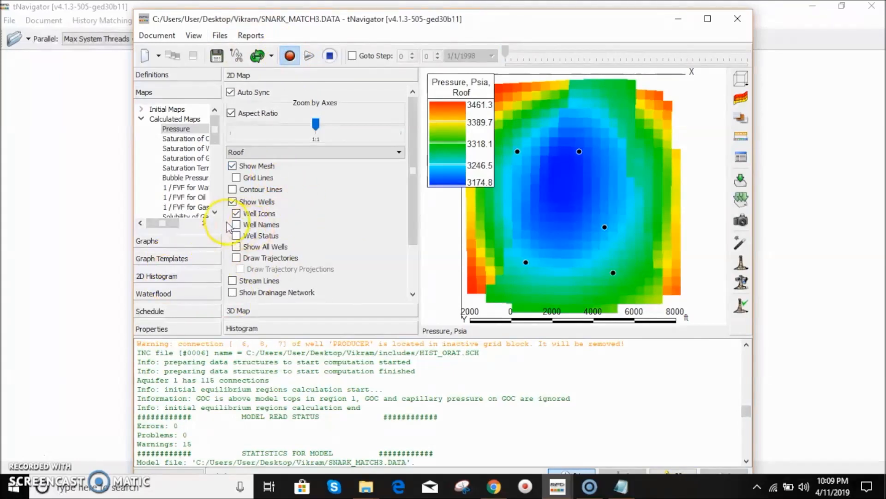
pyautogui.click(296, 310)
pyautogui.click(171, 259)
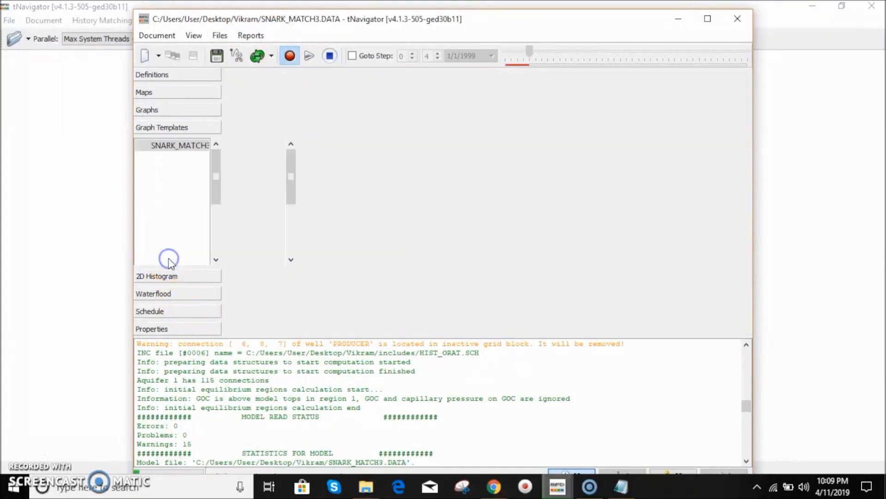
pyautogui.rightClick(335, 286)
pyautogui.click(336, 286)
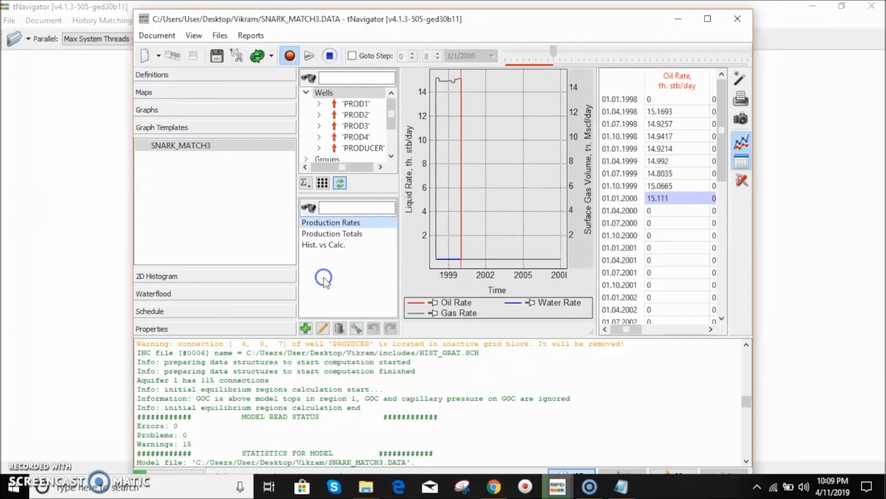
pyautogui.click(708, 18)
# - Import the VRS.grt template file into the SNARK_MATCH3 model's graph templates
pyautogui.rightClick(206, 274)
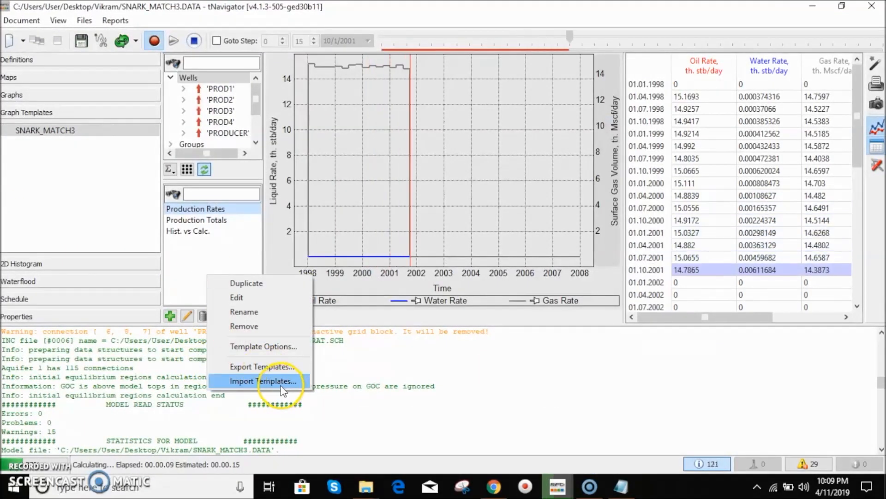
pyautogui.click(264, 381)
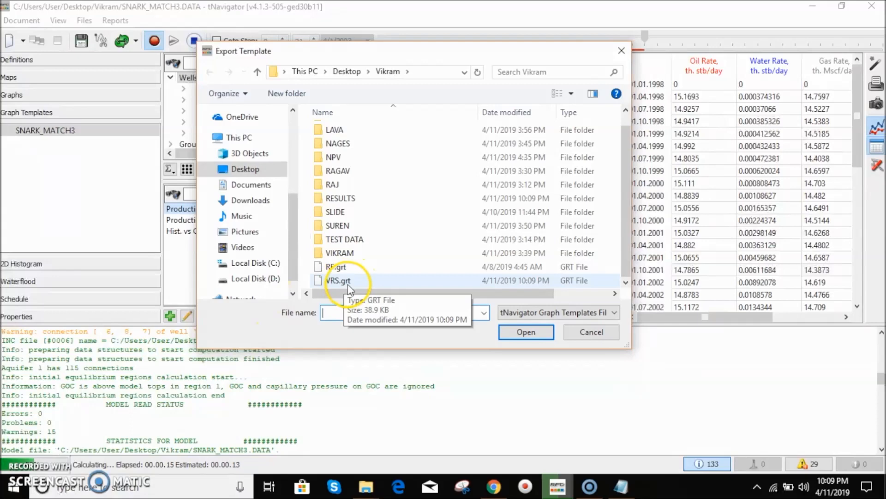
pyautogui.click(347, 285)
pyautogui.click(519, 331)
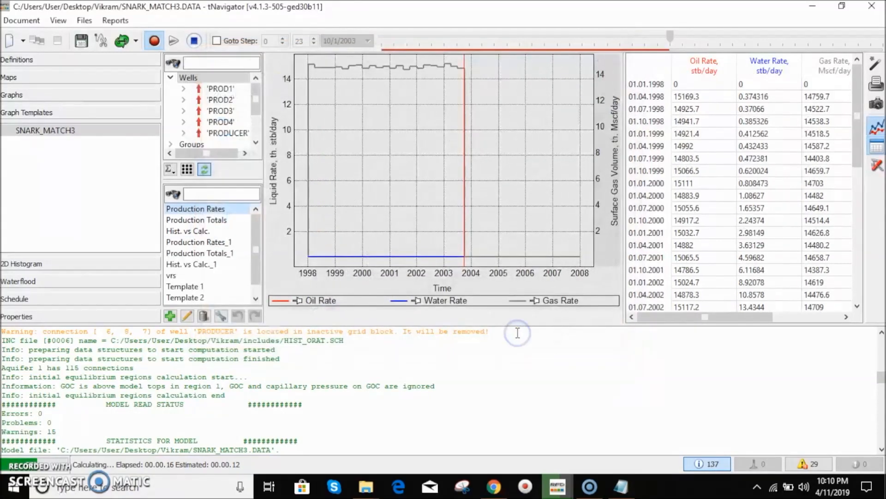
pyautogui.scroll(-1, 251, 265)
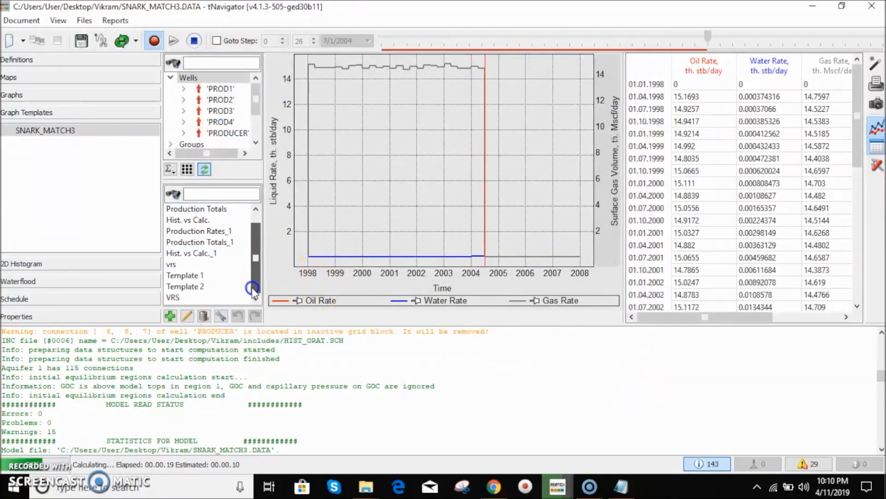
# - Apply the imported VRS template to display its graphs and enlarge the plotting area
pyautogui.click(175, 297)
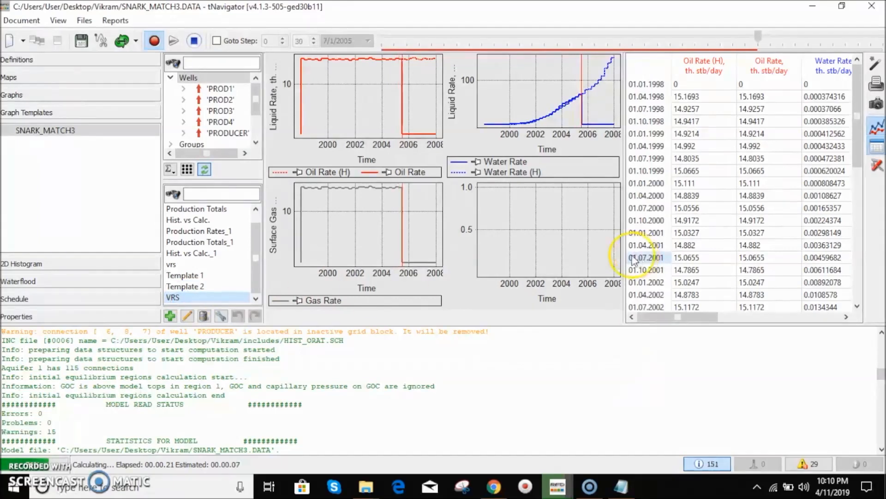
pyautogui.moveTo(583, 326); pyautogui.dragTo(583, 362)
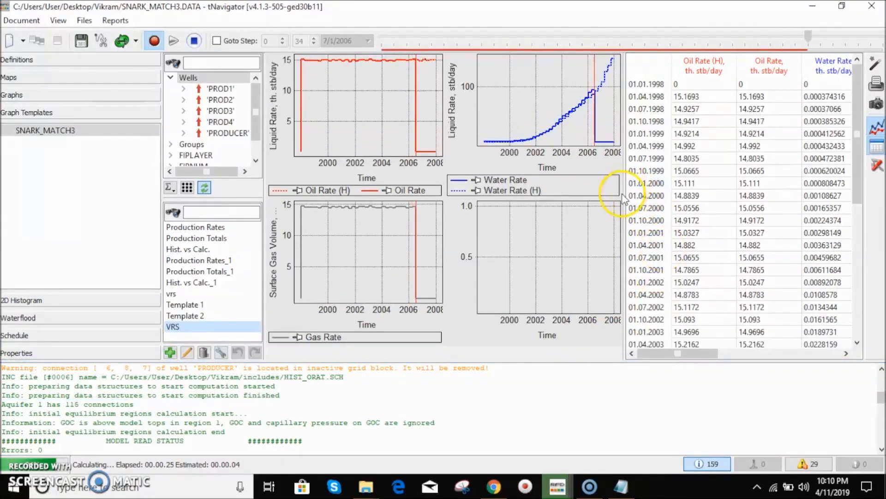
pyautogui.moveTo(625, 194); pyautogui.dragTo(725, 200)
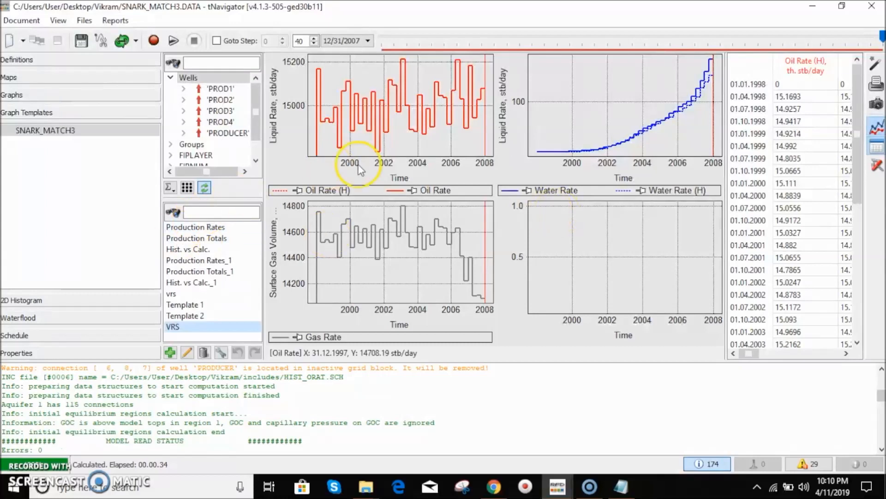
# - Resize the graph area against the results table and scroll through the table's columns
pyautogui.moveTo(351, 221)
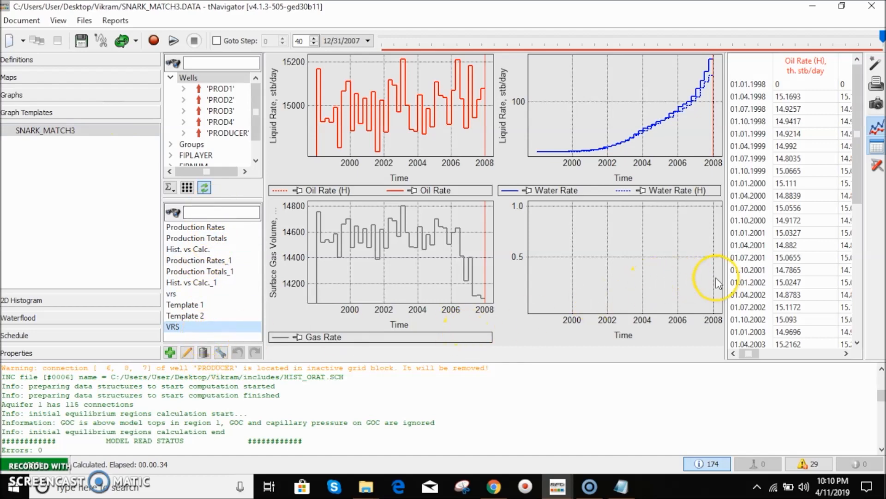
pyautogui.moveTo(725, 279); pyautogui.dragTo(580, 282)
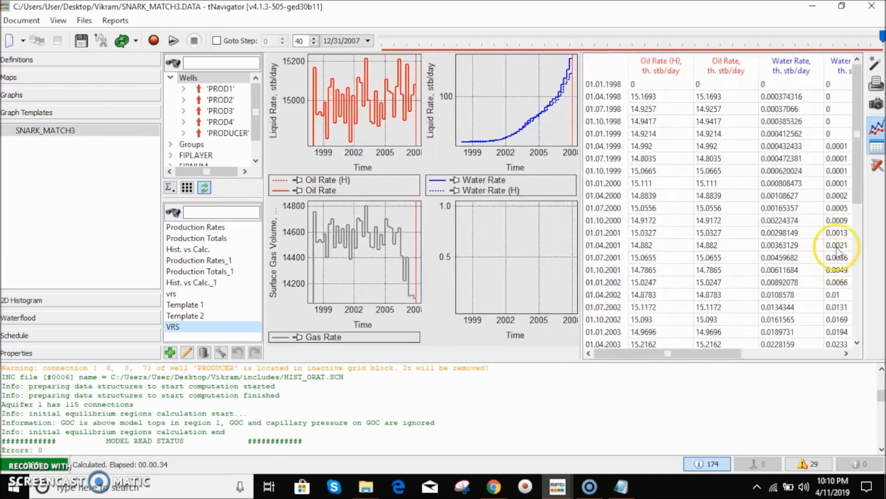
pyautogui.moveTo(858, 193); pyautogui.dragTo(859, 241)
pyautogui.moveTo(647, 354); pyautogui.dragTo(746, 347)
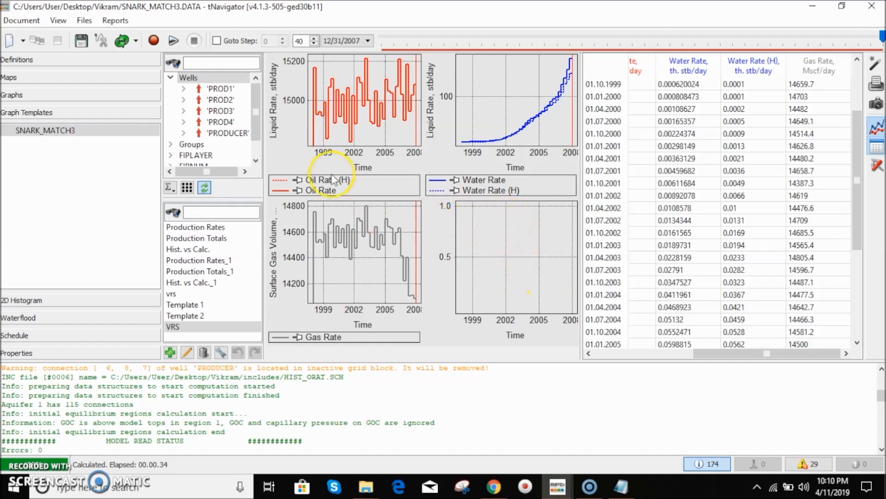
# - View the VRS graphs for the whole field and for wells PROD1 and PROD3
pyautogui.click(233, 90)
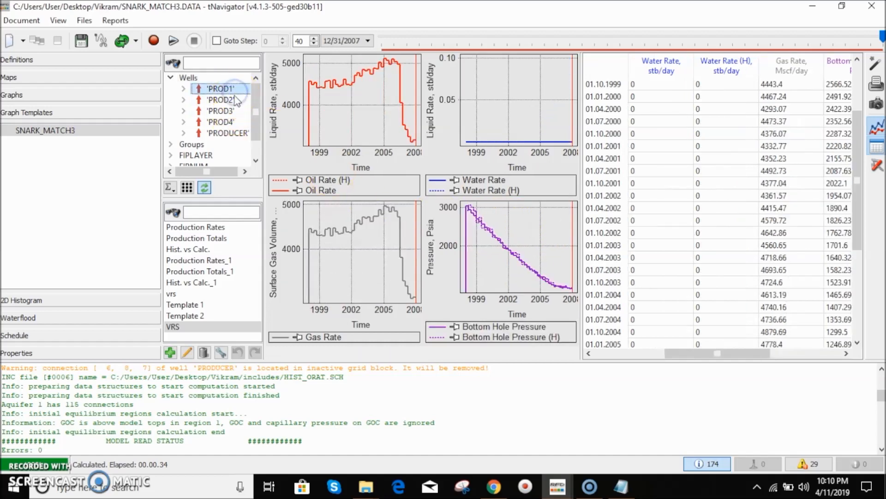
pyautogui.click(188, 79)
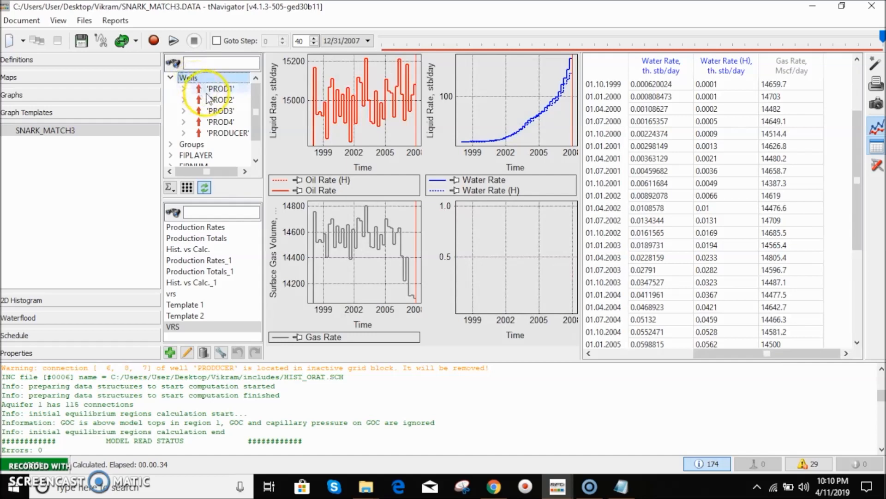
pyautogui.click(206, 92)
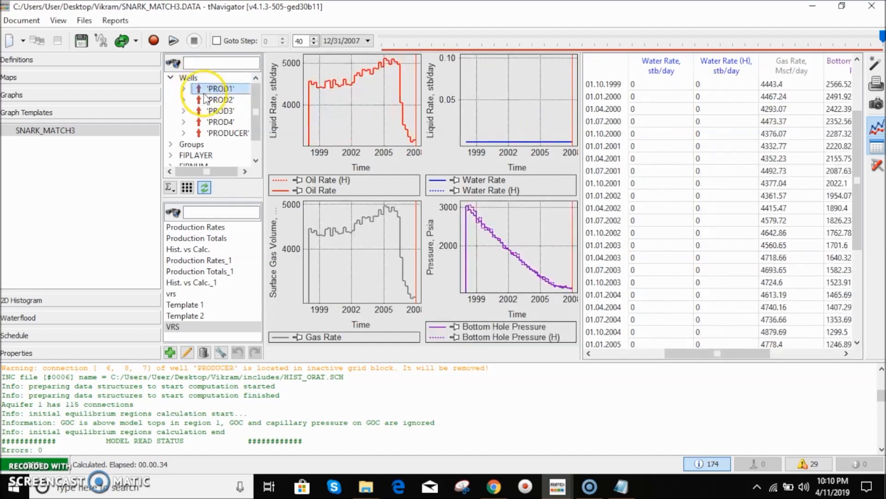
pyautogui.click(219, 111)
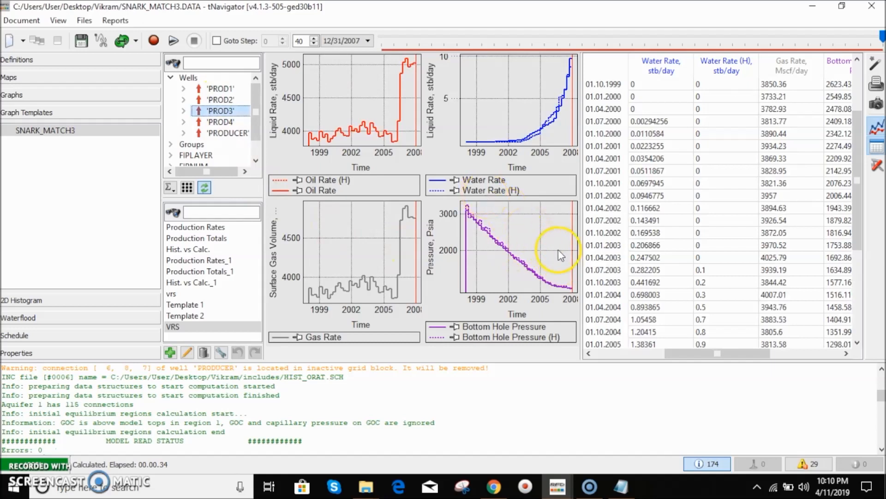
pyautogui.moveTo(472, 230)
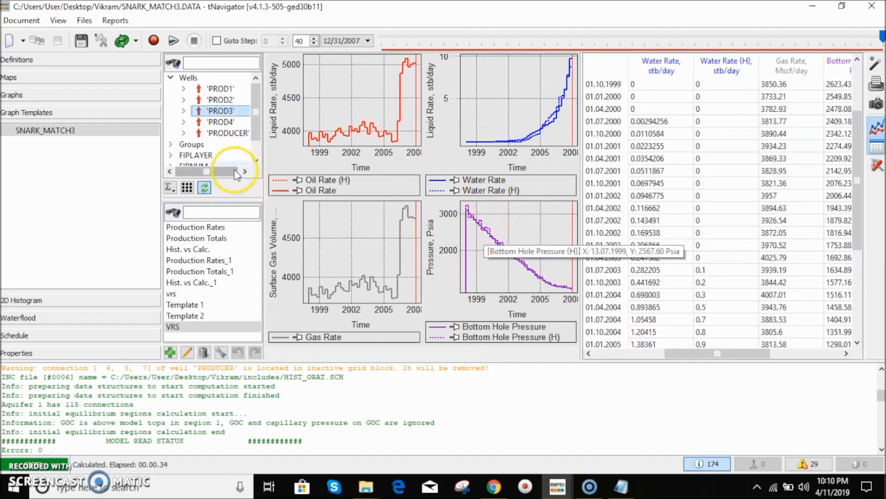
pyautogui.scroll(-1, 259, 134)
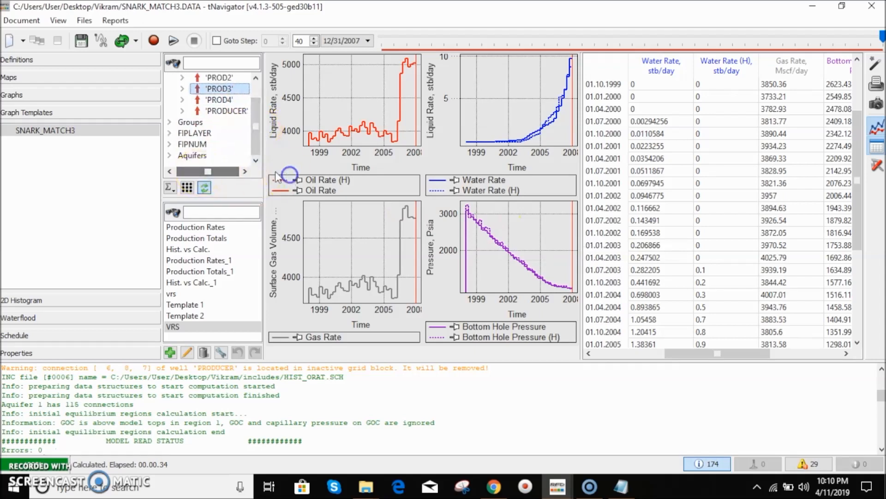
# - Open the model's data file in a text editor
pyautogui.click(84, 22)
pyautogui.click(81, 181)
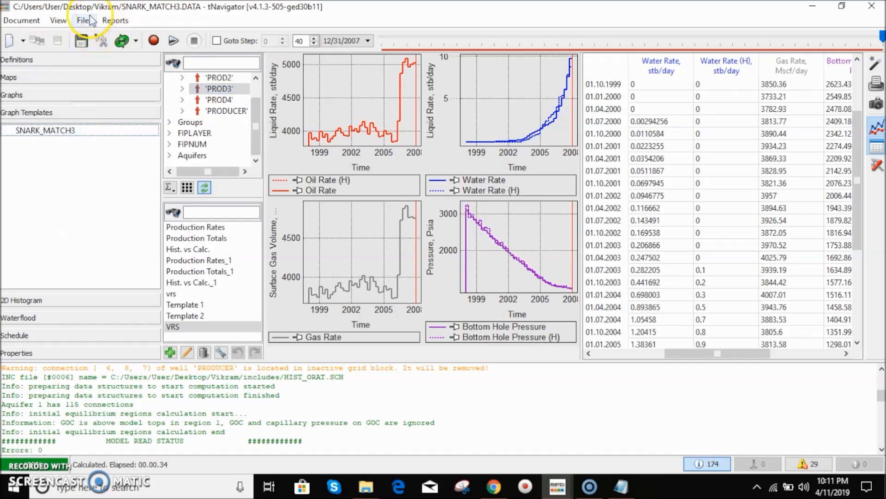
pyautogui.click(91, 21)
pyautogui.click(96, 28)
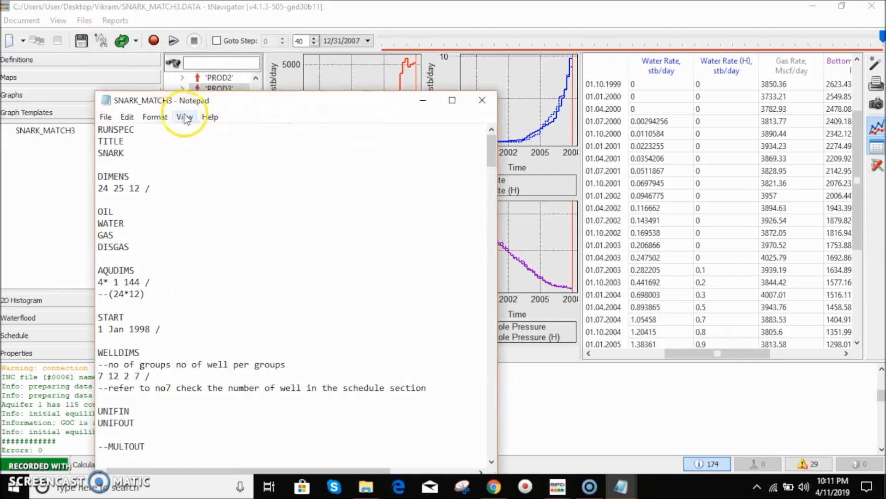
# - Set PROD1's completion status to SHUT in the COMPDAT section and save the data file
pyautogui.scroll(-4, 240, 291)
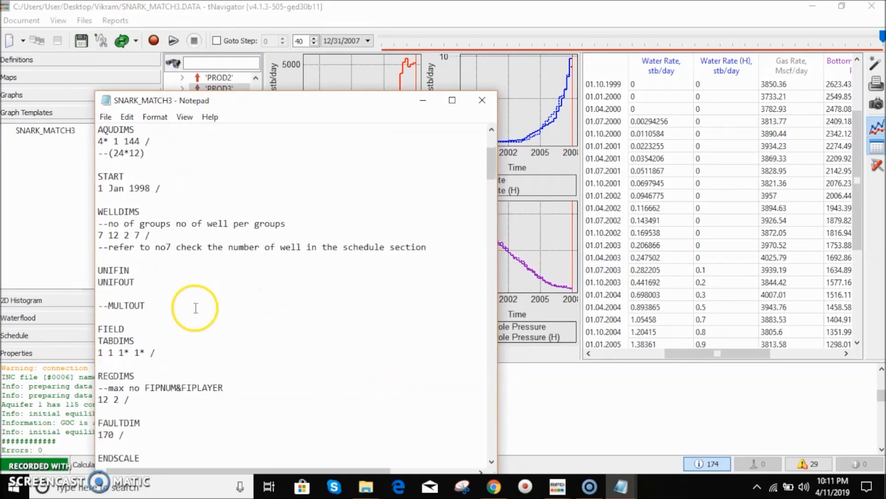
pyautogui.scroll(-2, 196, 308)
pyautogui.moveTo(492, 163); pyautogui.dragTo(480, 434)
pyautogui.click(212, 317)
pyautogui.press('BackSpace')
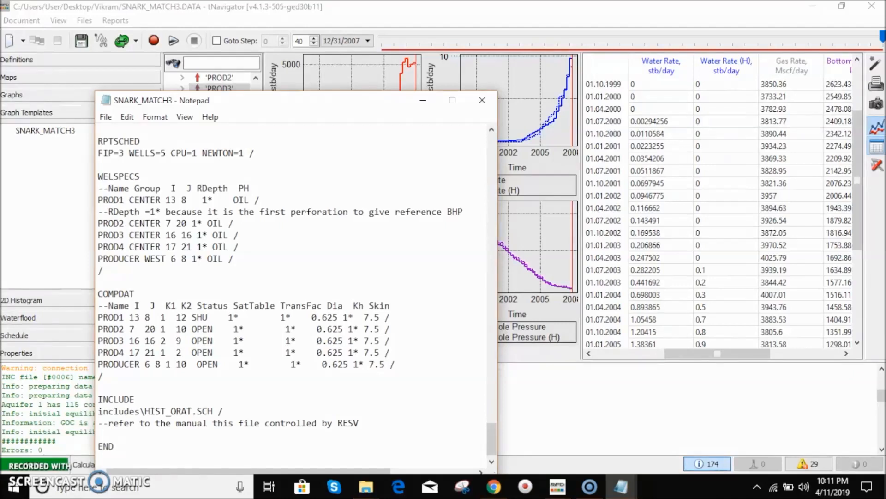
pyautogui.click(106, 117)
pyautogui.click(123, 161)
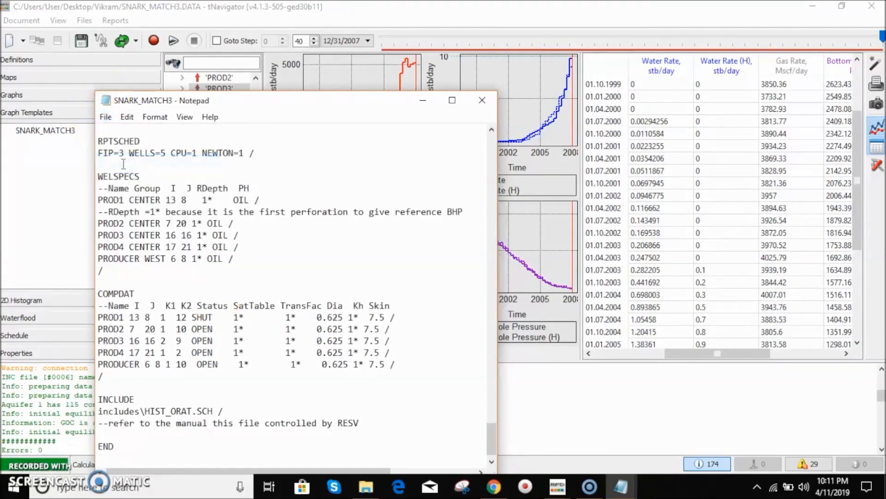
pyautogui.click(423, 101)
# - Reload the model and run the simulation
pyautogui.click(120, 44)
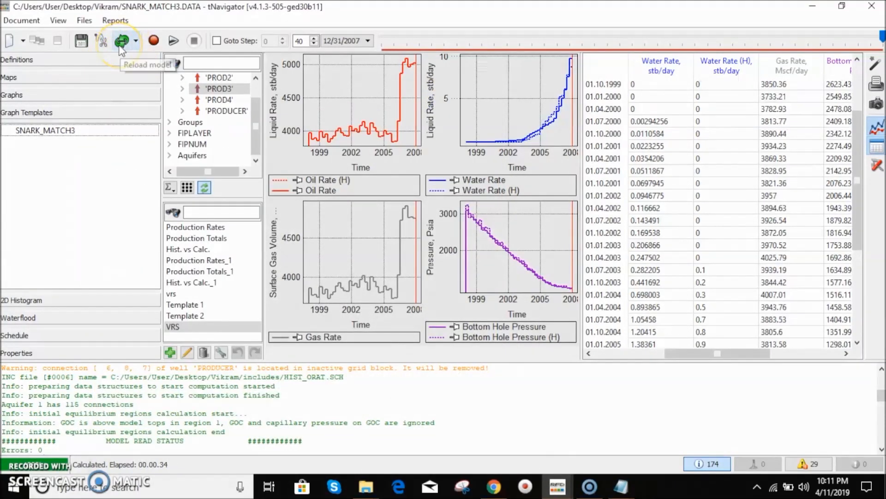
pyautogui.click(121, 43)
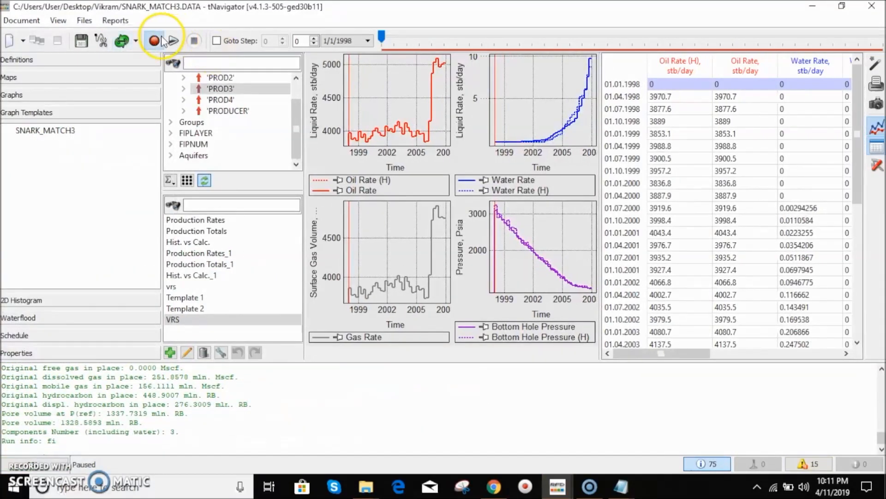
pyautogui.click(160, 40)
# - Open the calculated pressure map and inspect it from above around PROD1
pyautogui.click(23, 79)
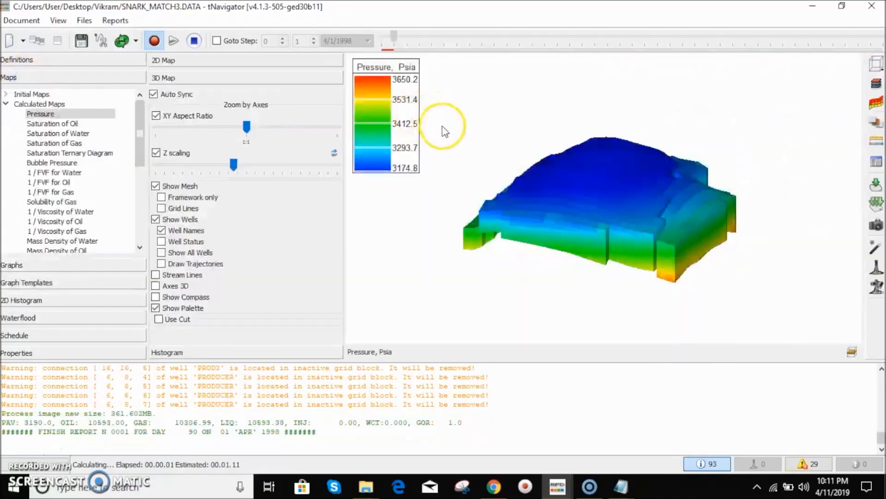
pyautogui.doubleClick(573, 239)
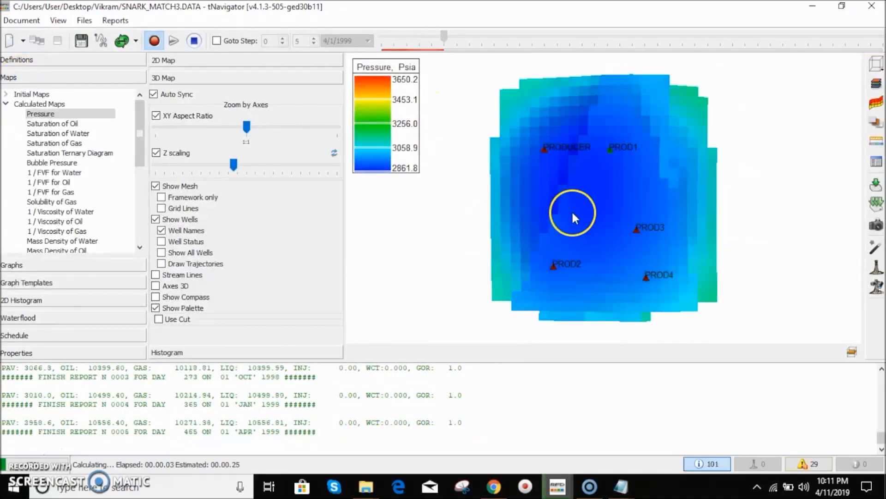
pyautogui.scroll(9, 592, 209)
pyautogui.scroll(-7, 611, 164)
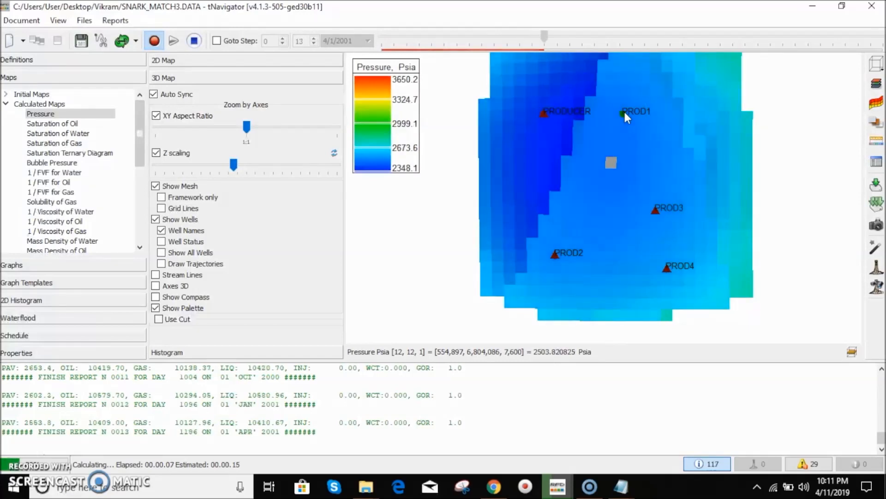
pyautogui.click(629, 114)
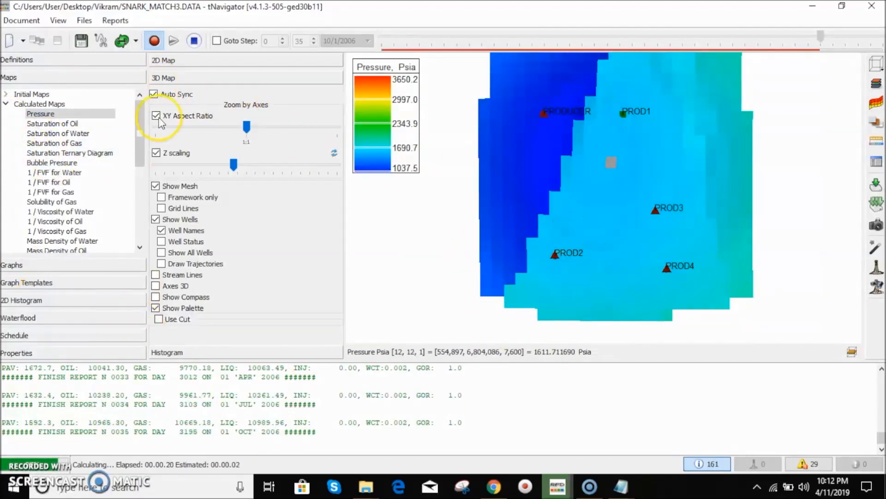
# - Display the calculated oil saturation map in a rotated 3D view of the reservoir
pyautogui.click(52, 123)
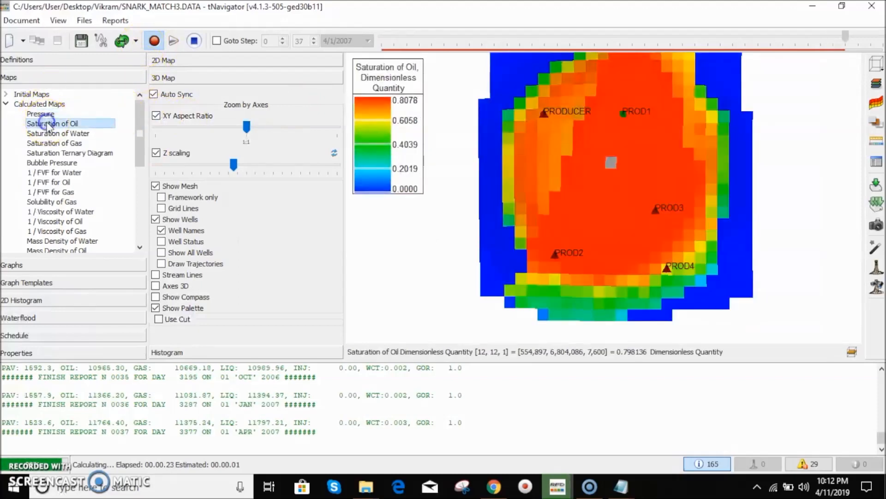
pyautogui.scroll(-2, 604, 175)
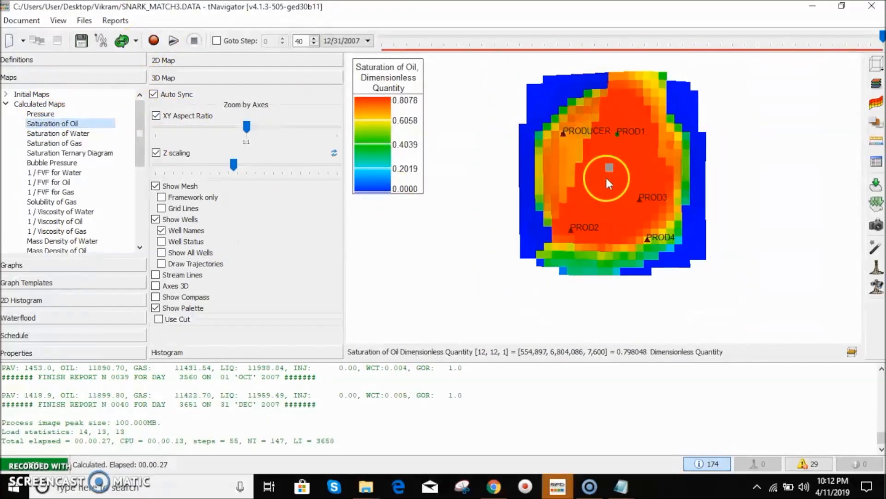
pyautogui.rightClick(618, 167)
pyautogui.click(656, 262)
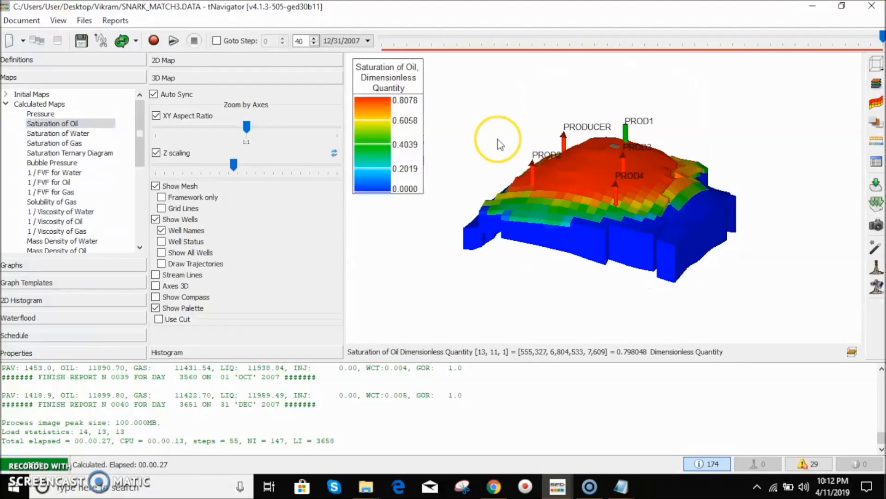
pyautogui.moveTo(577, 182); pyautogui.dragTo(584, 188)
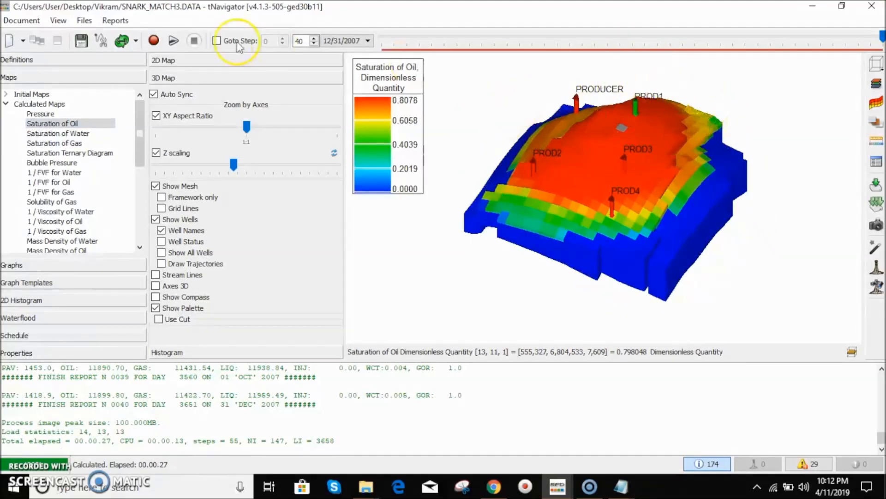
# - Reopen the data file, change PROD1's completion status back to open, and save the file
pyautogui.click(84, 20)
pyautogui.click(129, 39)
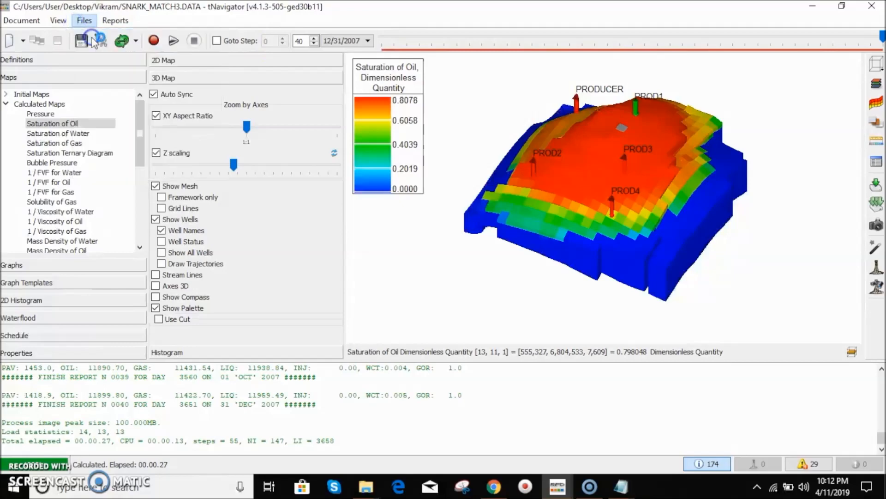
pyautogui.moveTo(490, 138); pyautogui.dragTo(471, 429)
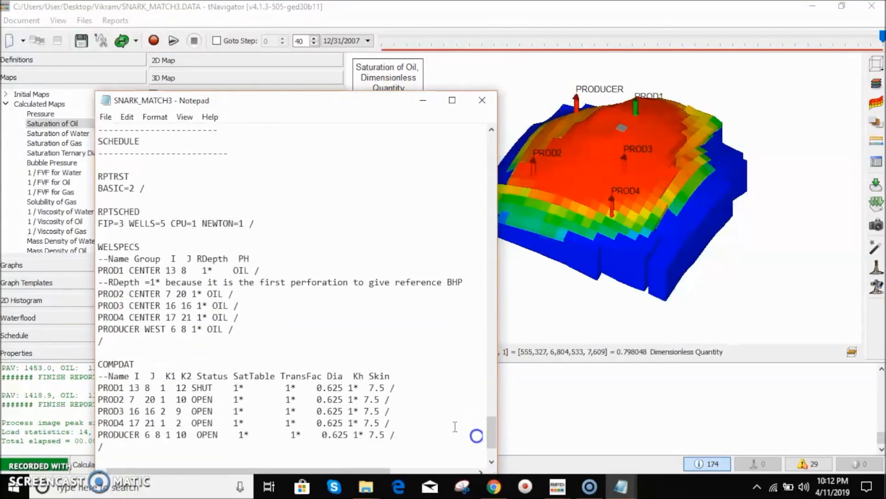
pyautogui.click(213, 388)
pyautogui.press('BackSpace')
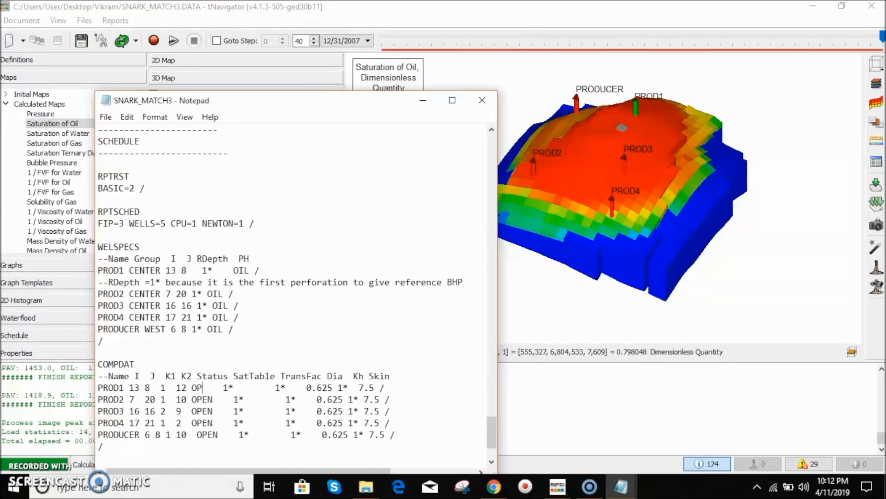
pyautogui.click(106, 117)
pyautogui.click(124, 160)
# - Reload the model, run the simulation again, and rotate the 3D oil saturation view
pyautogui.click(122, 42)
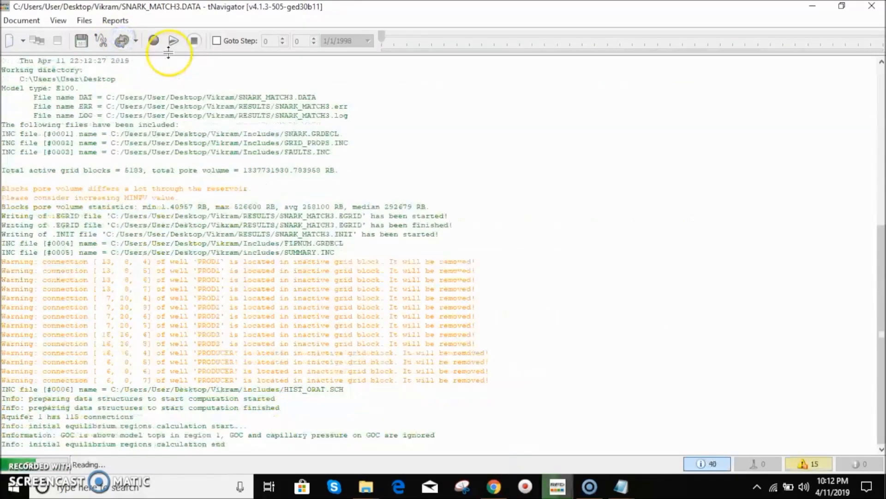
pyautogui.click(154, 40)
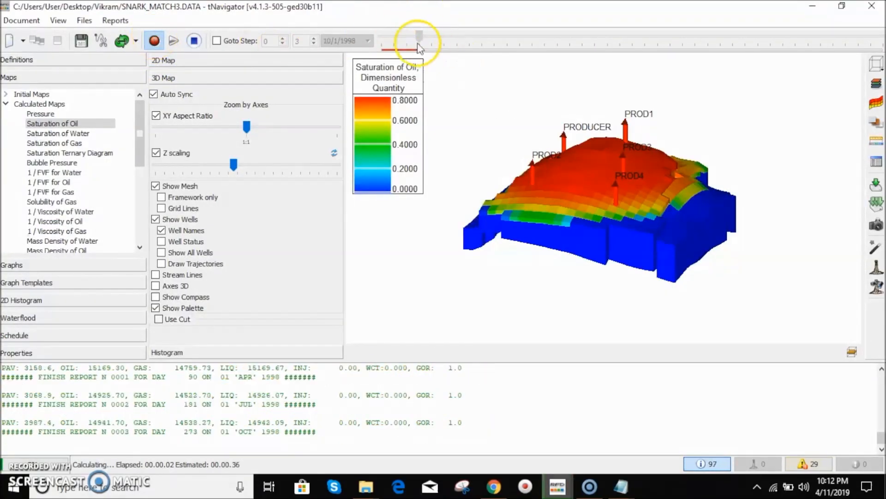
pyautogui.moveTo(570, 203); pyautogui.dragTo(571, 218)
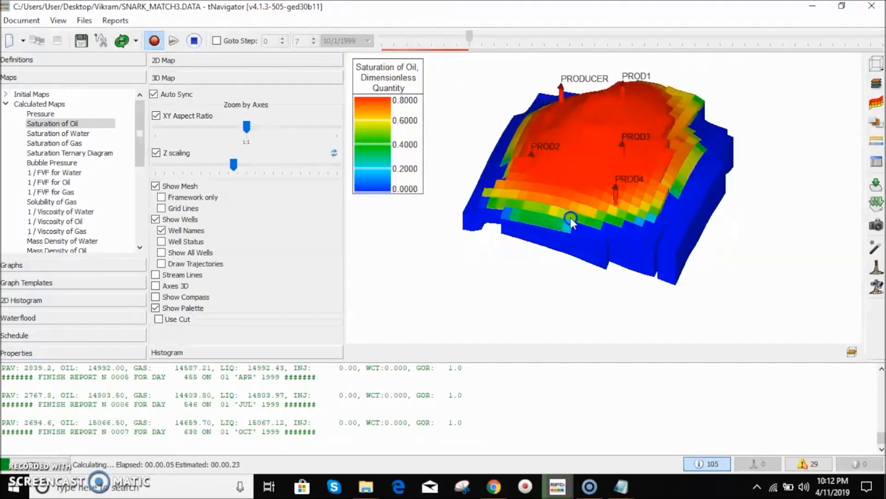